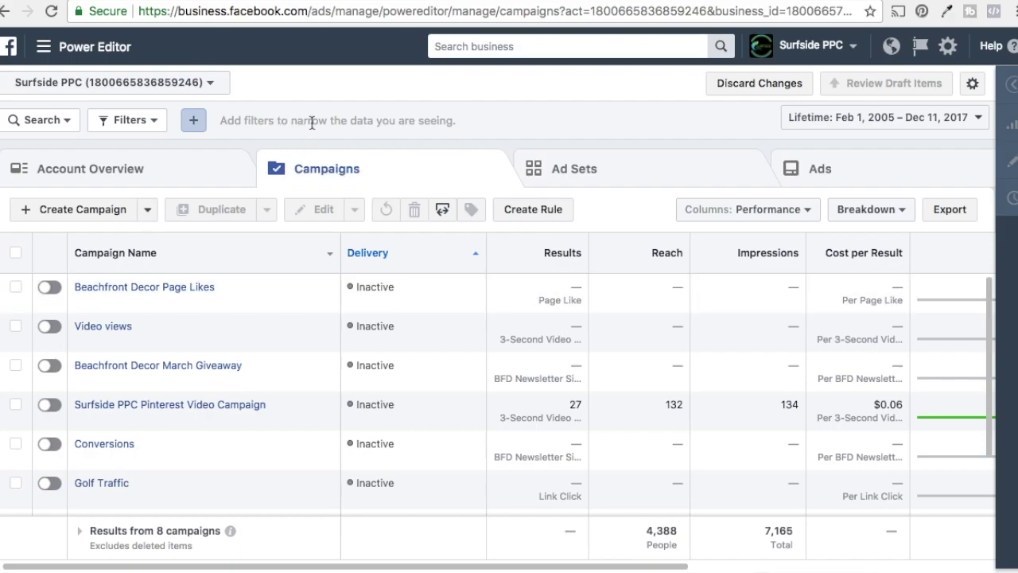
Start a new campaign named "Video Views - YouTube Earnings" with the Video views objective
click(64, 210)
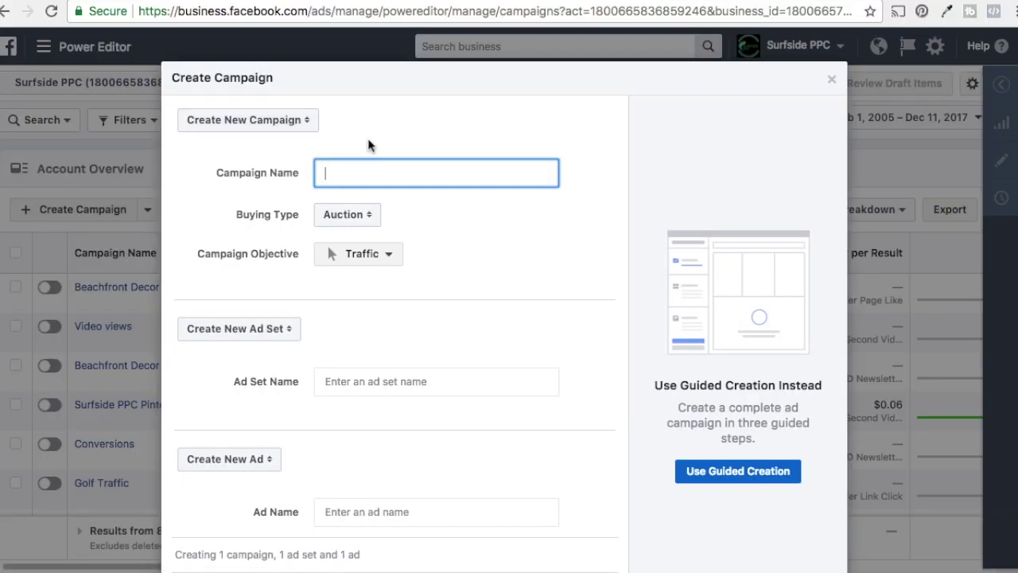
text(Video Views - YouTube Earnings)
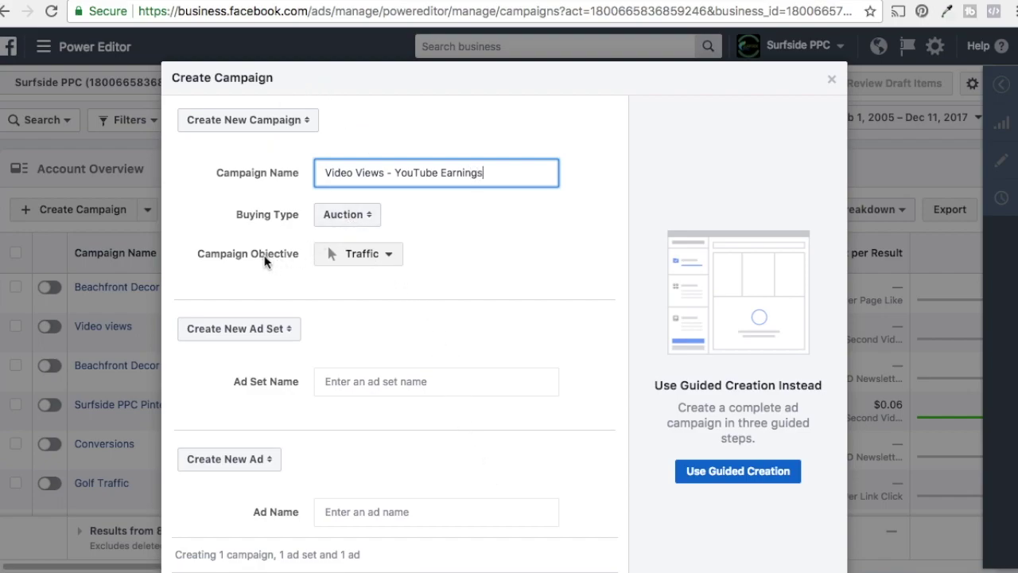
click(332, 256)
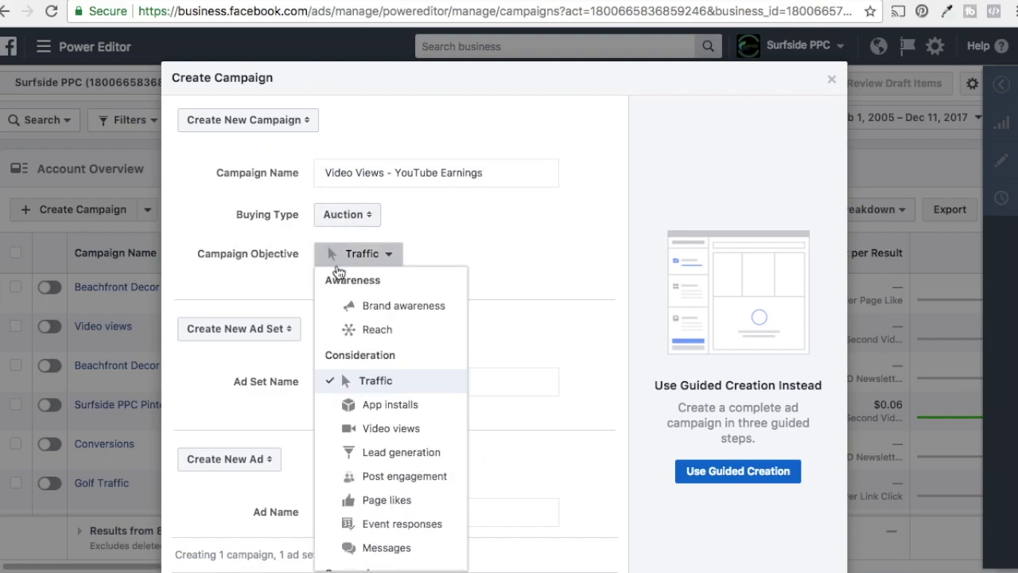
click(397, 430)
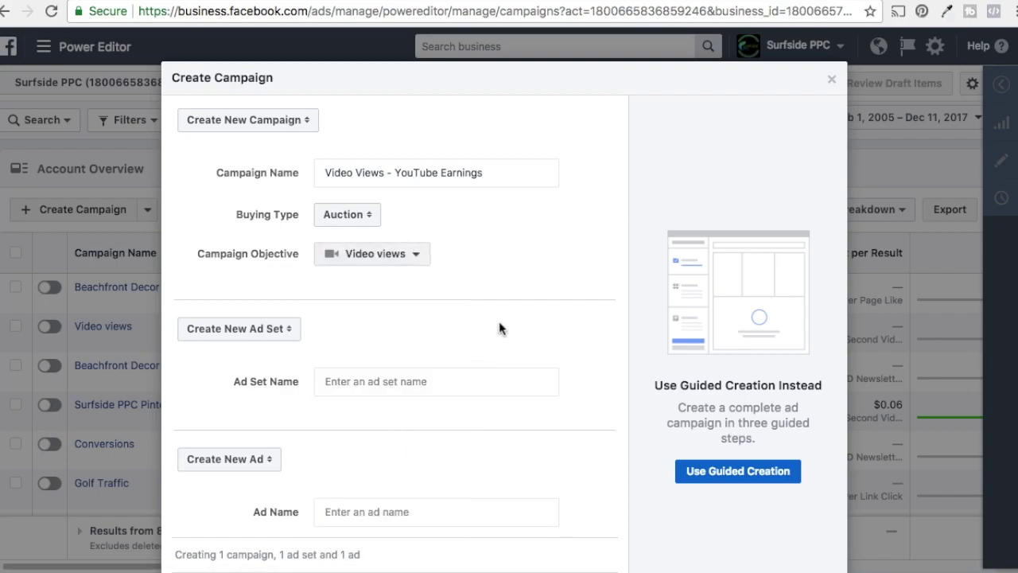
Name the new ad set "YouTube Creators" and the new ad "YouTube Video Ad", and save the campaign to draft
scroll(532, 226, down, 2)
click(439, 313)
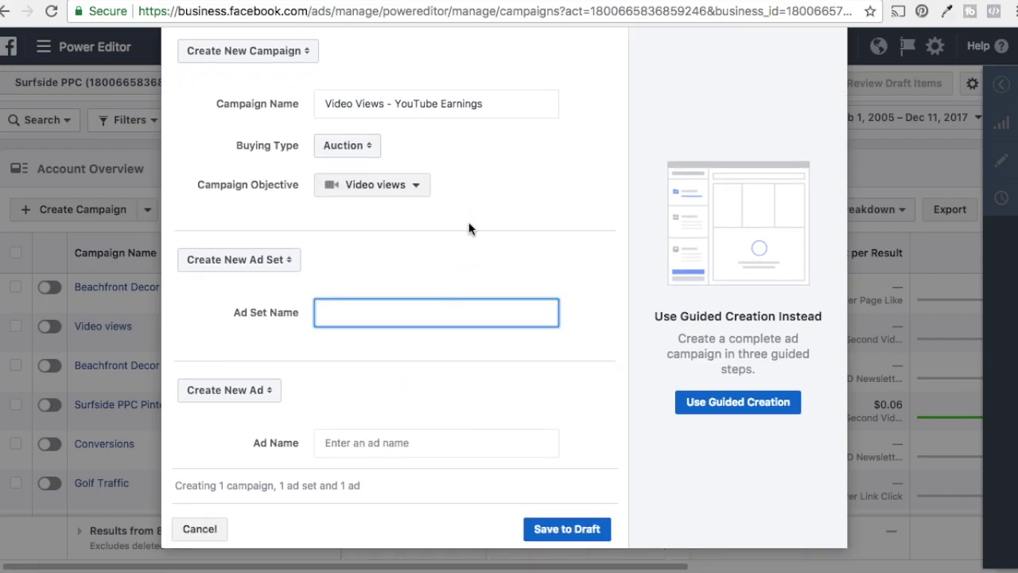
text(YouTube Creators)
click(387, 450)
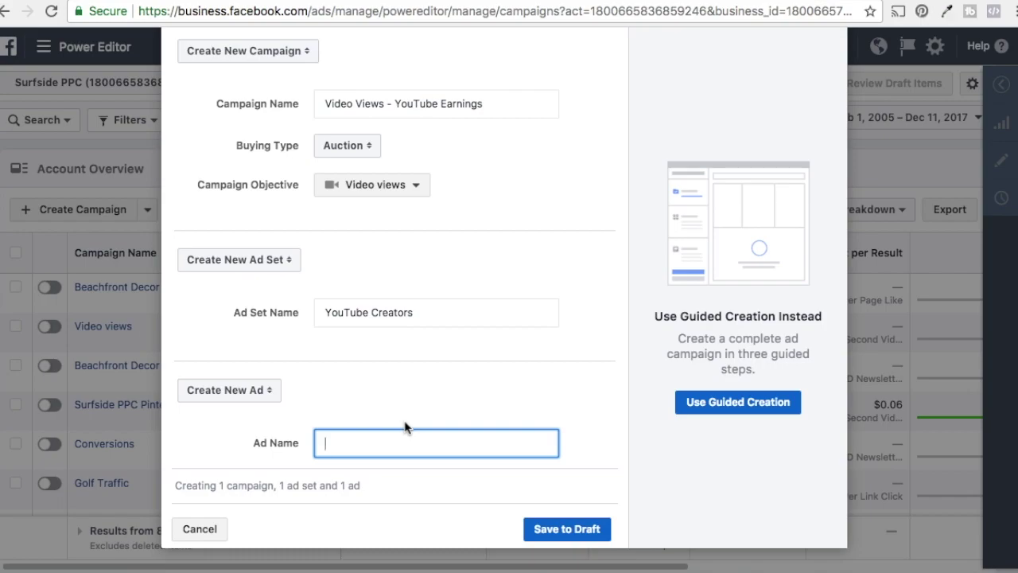
text(YouTube Video Ad)
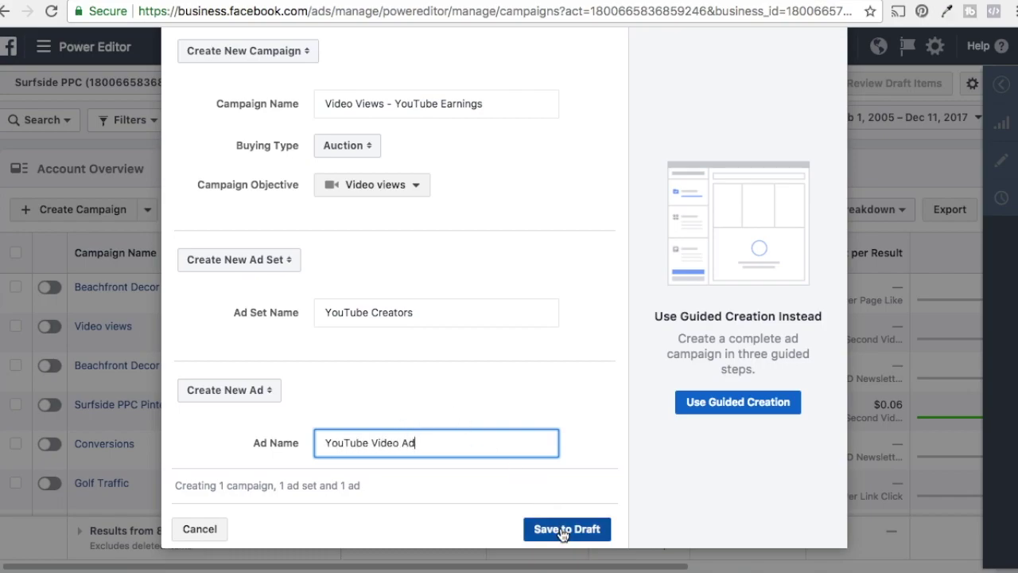
click(563, 530)
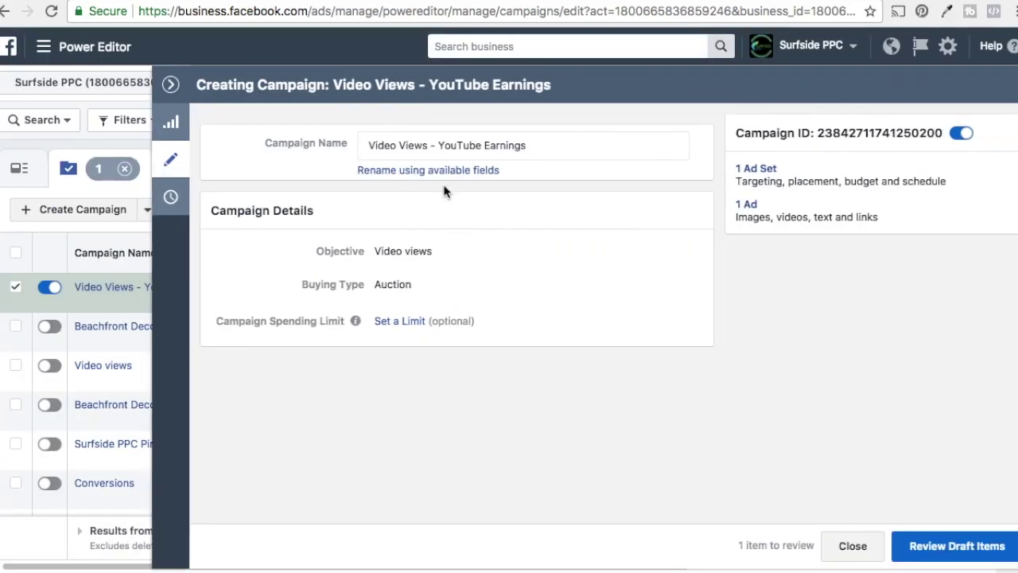
Set the campaign spending limit to $100.00
click(412, 321)
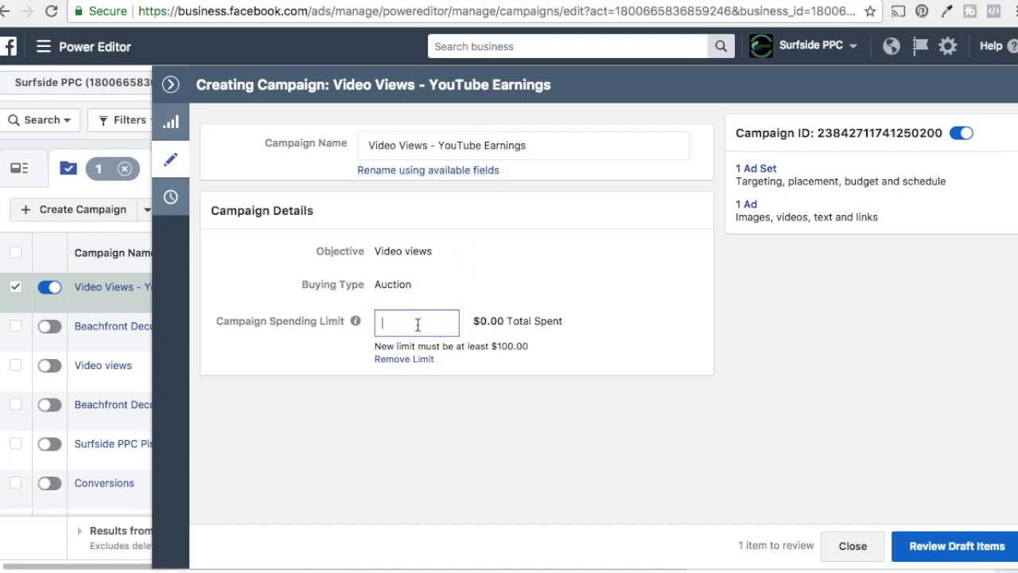
text(10)
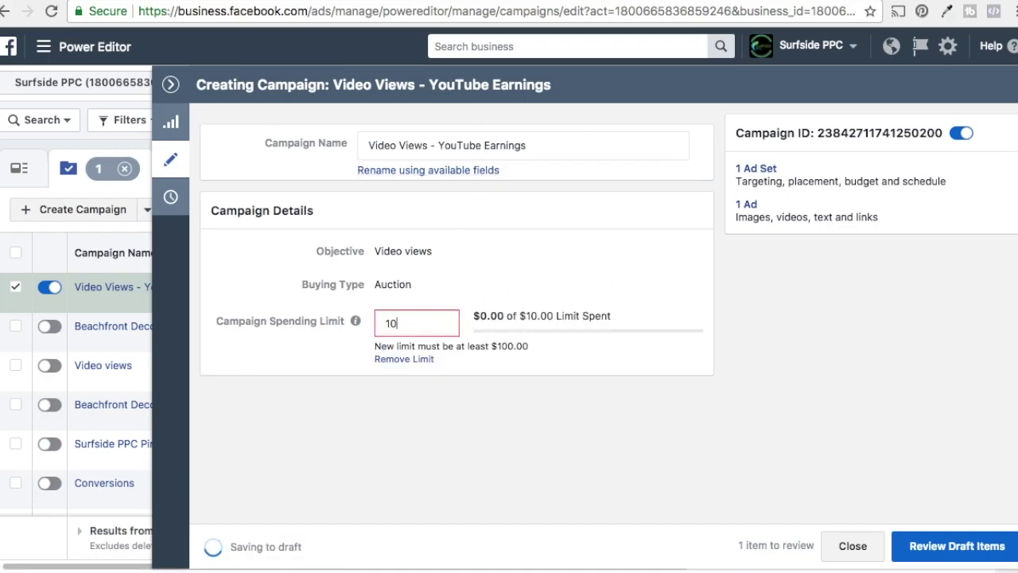
text(0.00)
click(816, 283)
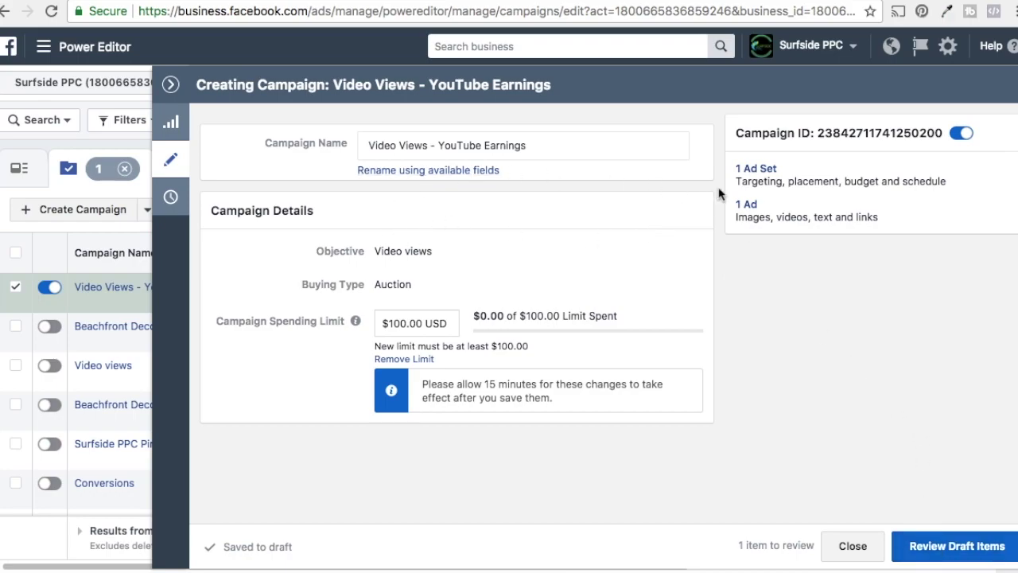
Open the campaign's ad set for editing and set its daily budget to $10.00
click(757, 170)
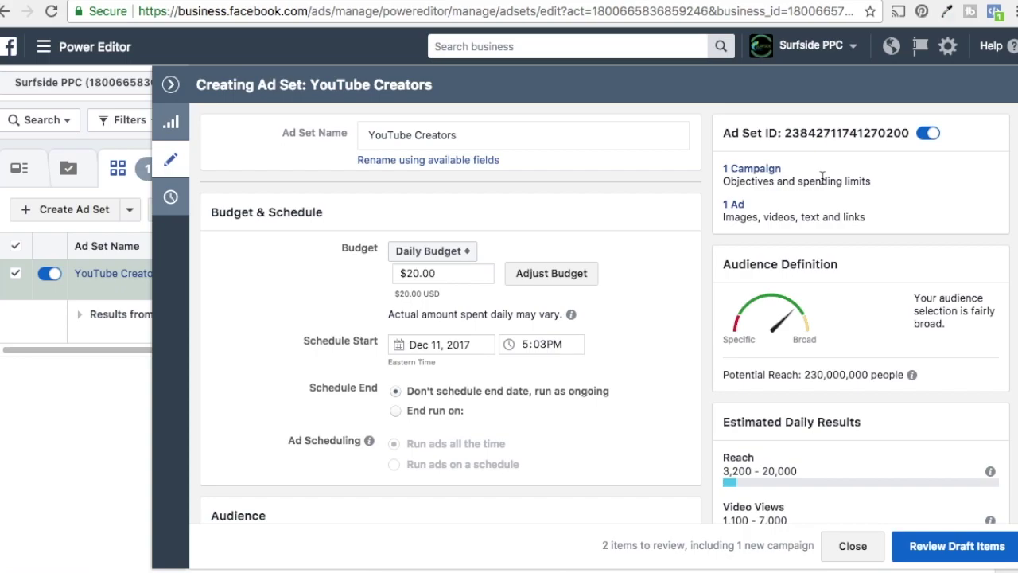
click(400, 273)
text(10.00)
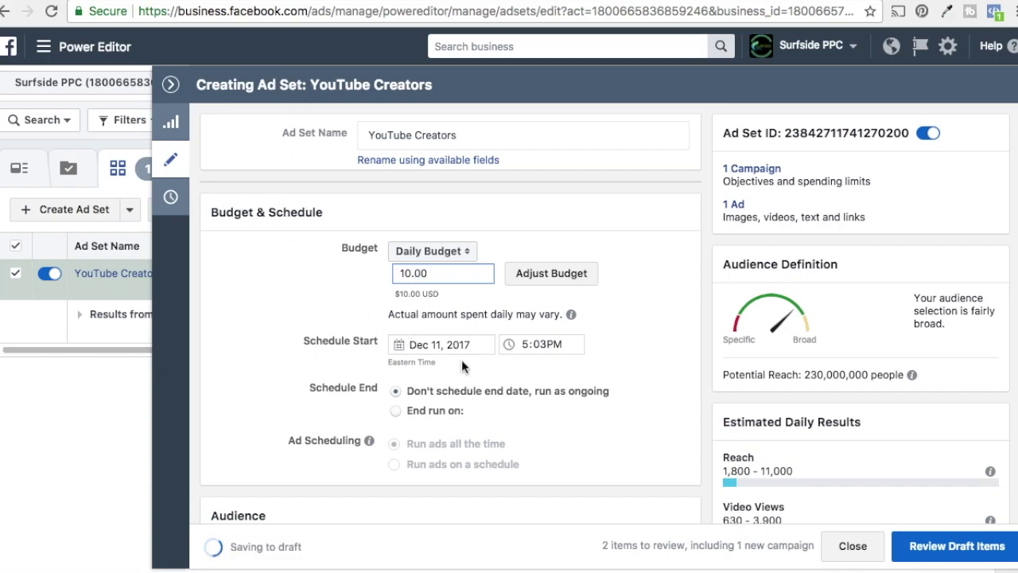
Schedule the ad set to end on December 25, 2017
scroll(462, 360, down, 1)
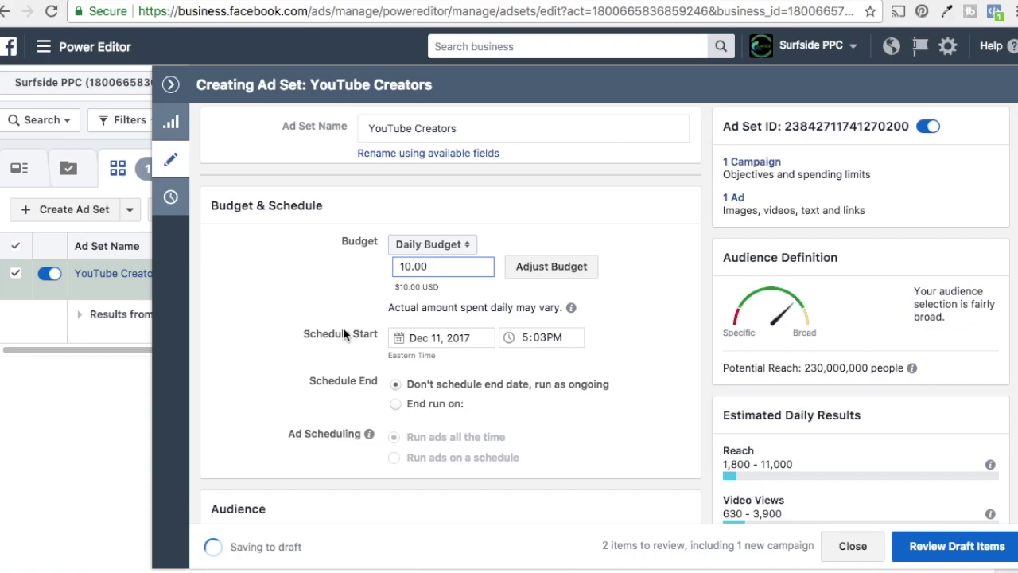
click(396, 405)
click(431, 422)
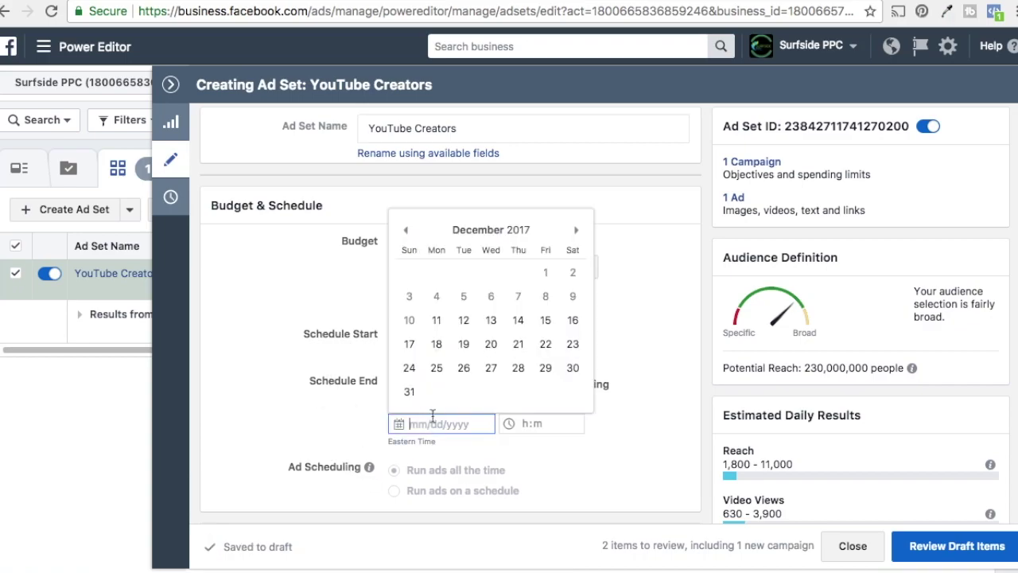
click(437, 368)
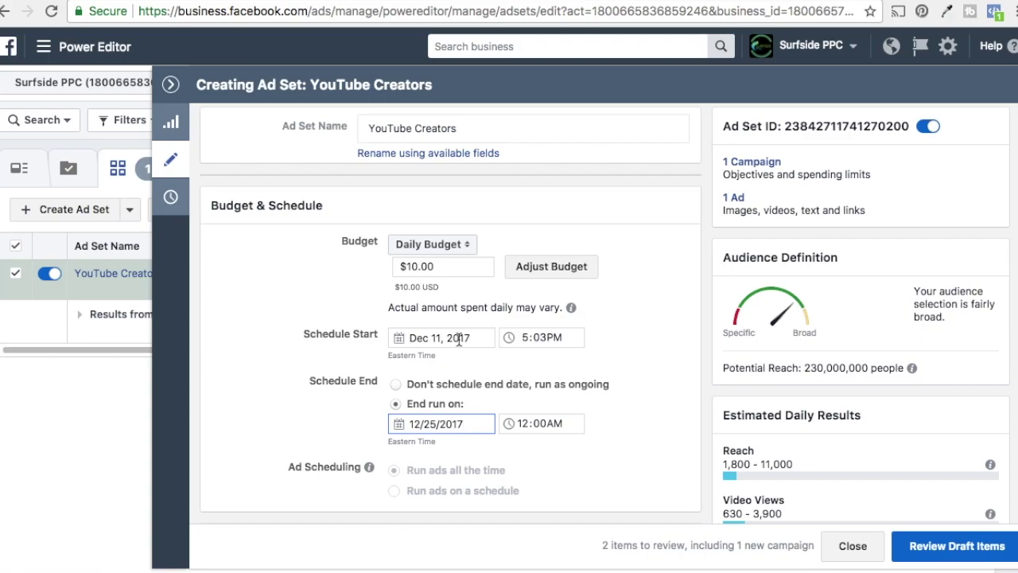
scroll(370, 341, down, 2)
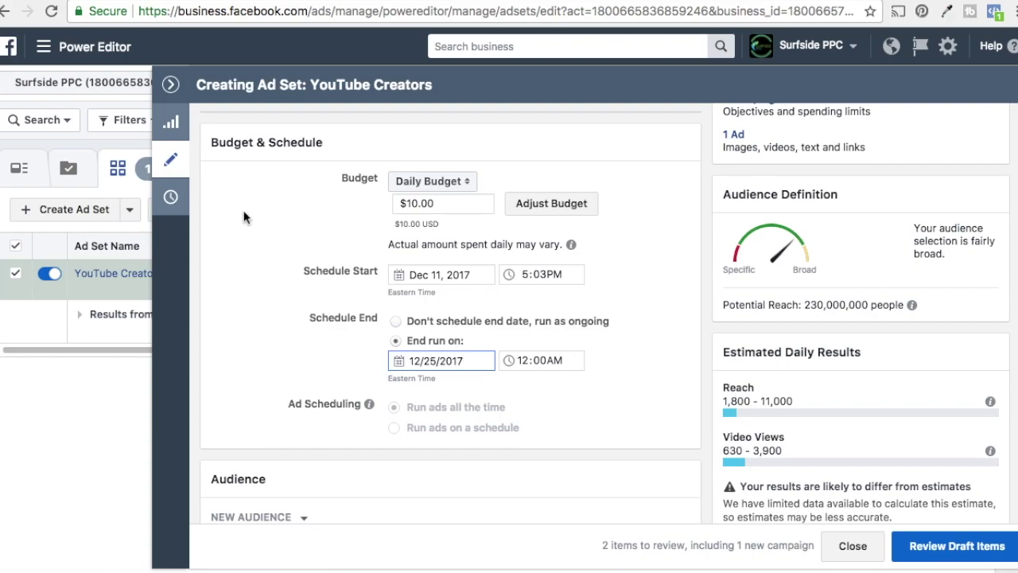
click(425, 184)
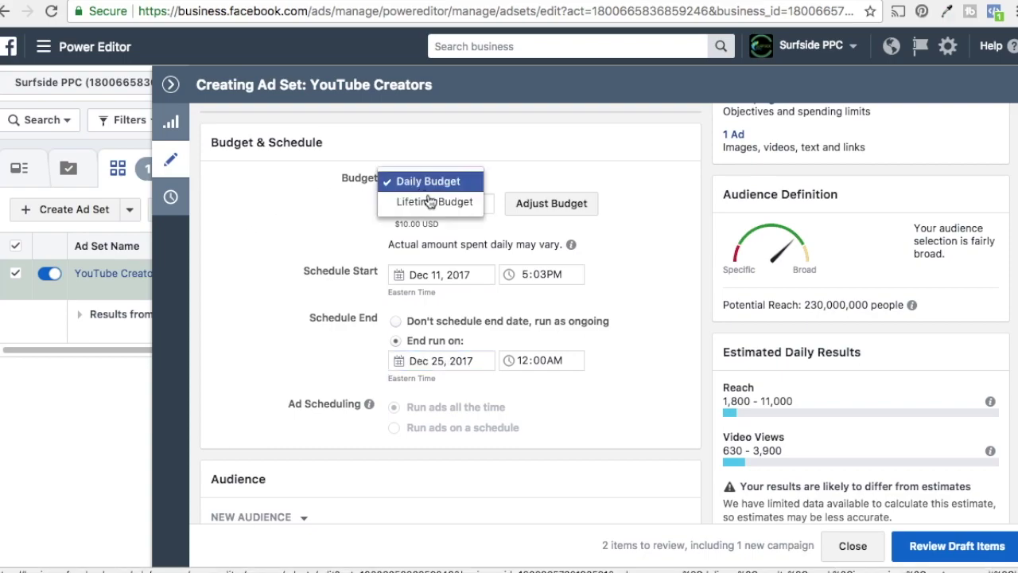
click(318, 278)
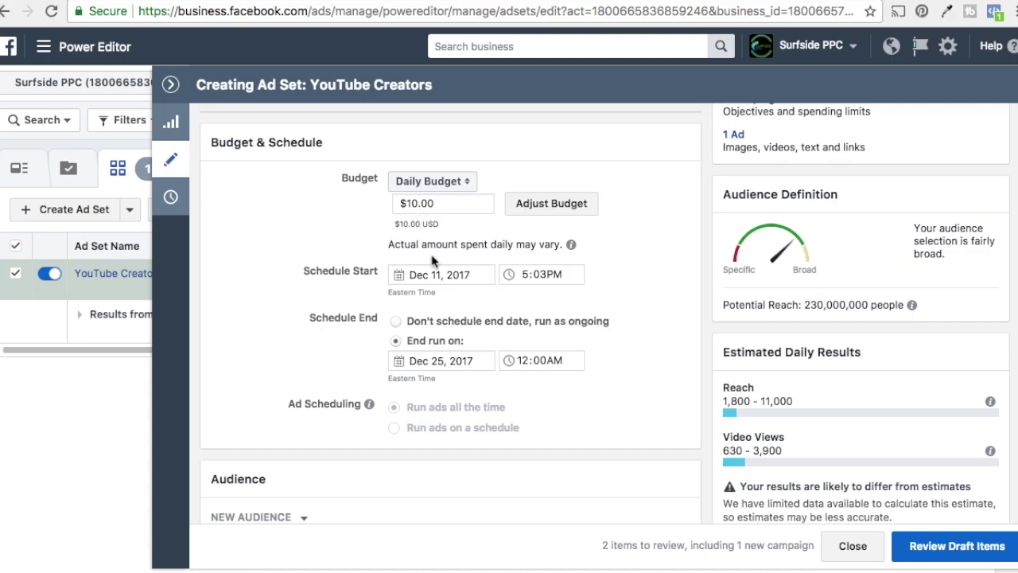
Apply the saved audience "Surfside PPC - YouTube Creators" to the ad set
scroll(280, 294, down, 3)
scroll(280, 294, down, 1)
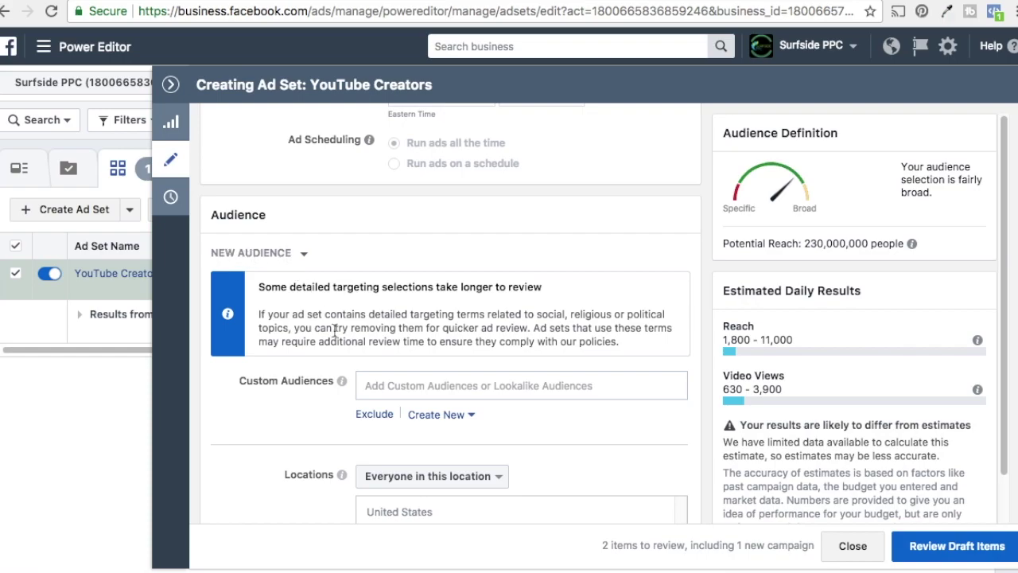
click(304, 256)
mouse_move(362, 365)
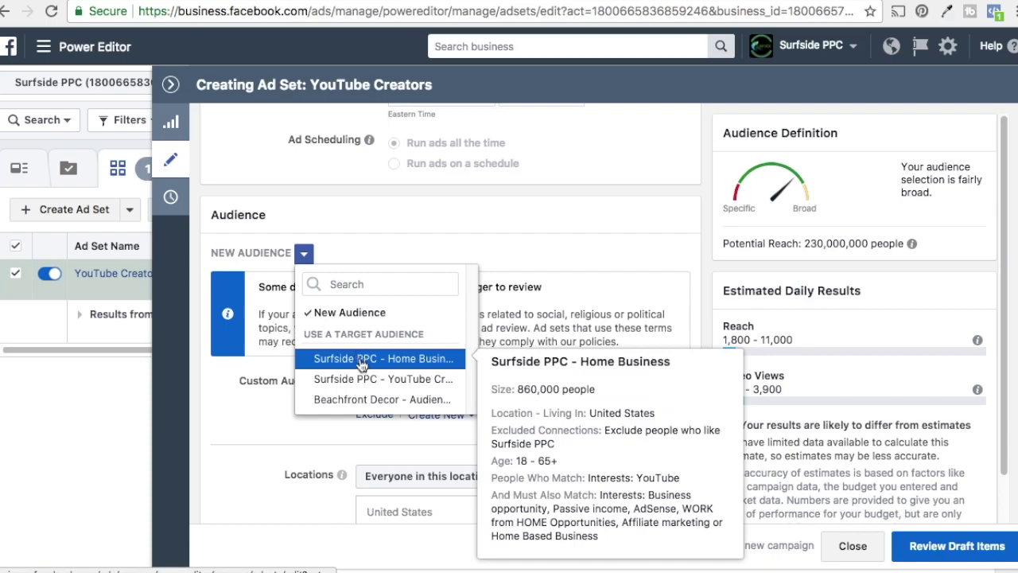
mouse_move(398, 384)
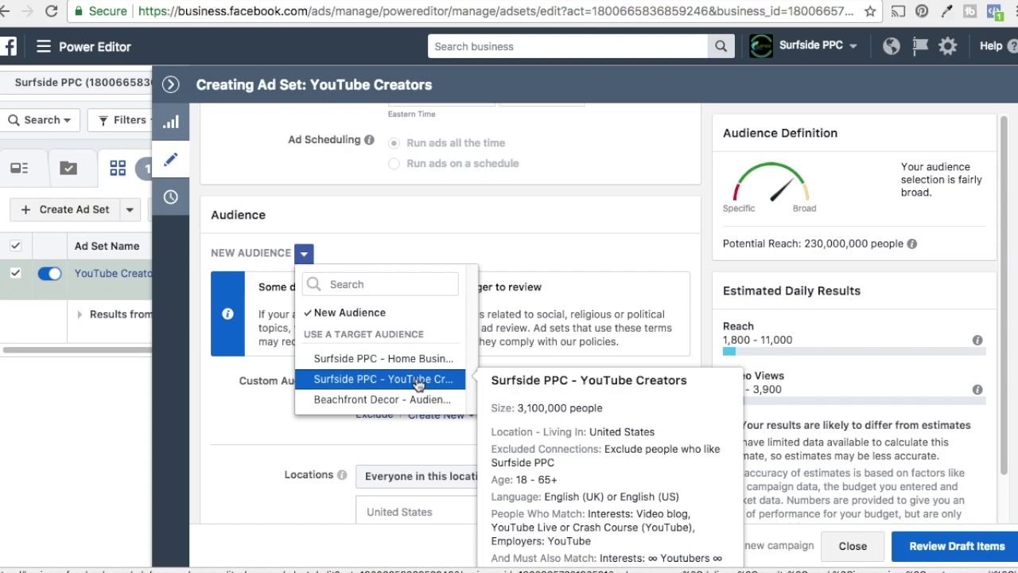
click(417, 381)
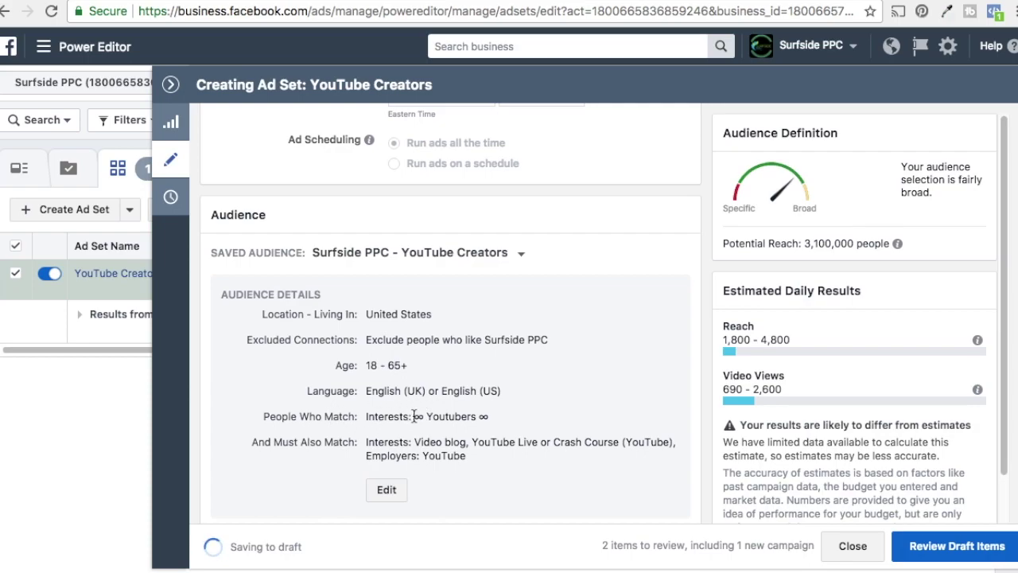
Examine the interests and employers targeted in the saved audience's details
drag(414, 416, 485, 416)
click(501, 420)
drag(466, 455, 416, 442)
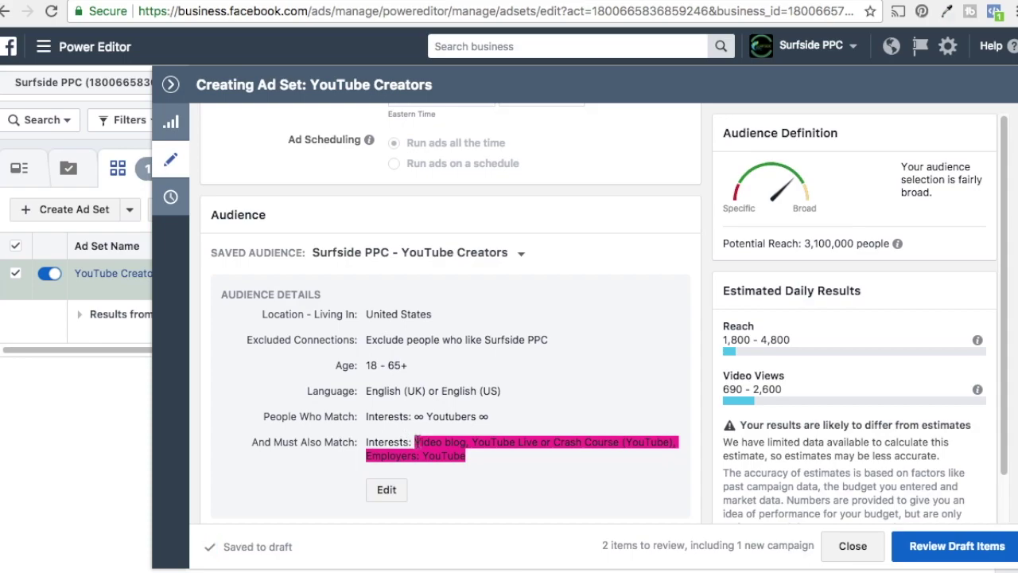
click(371, 468)
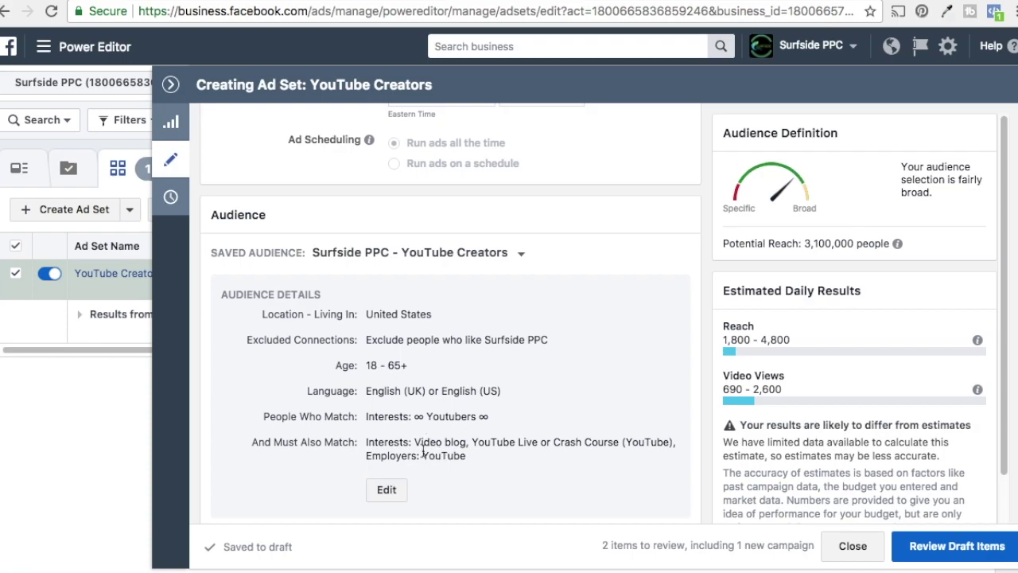
drag(422, 446, 532, 441)
click(468, 446)
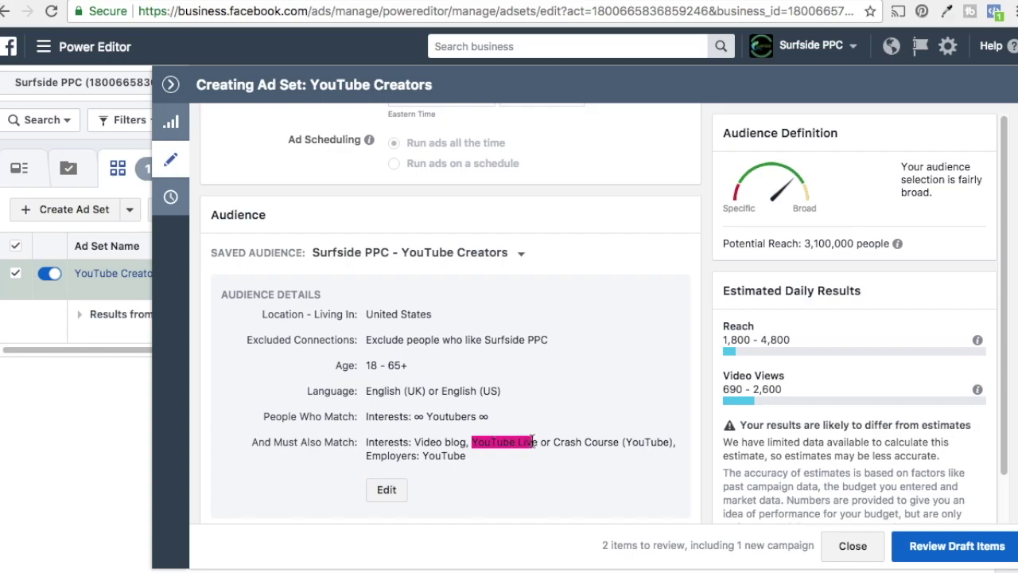
click(609, 493)
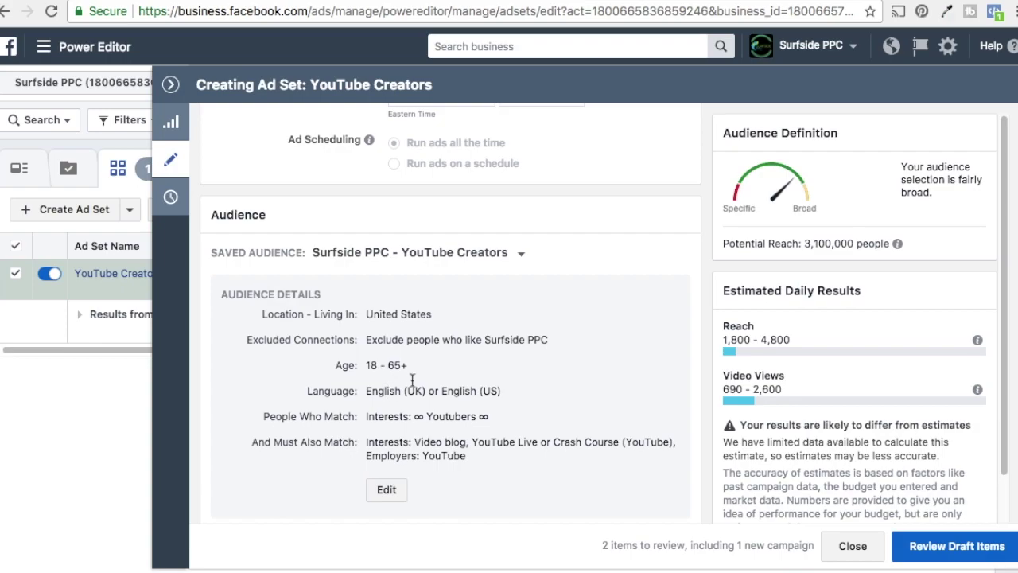
Switch the ad set to edited placements and exclude the Instagram and Audience Network platforms
scroll(554, 375, down, 5)
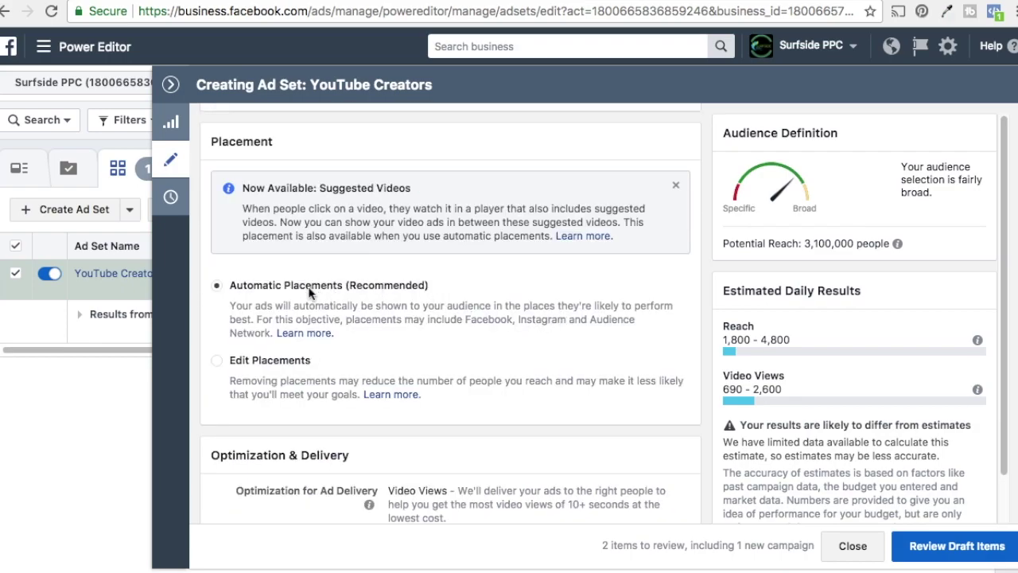
scroll(414, 316, down, 1)
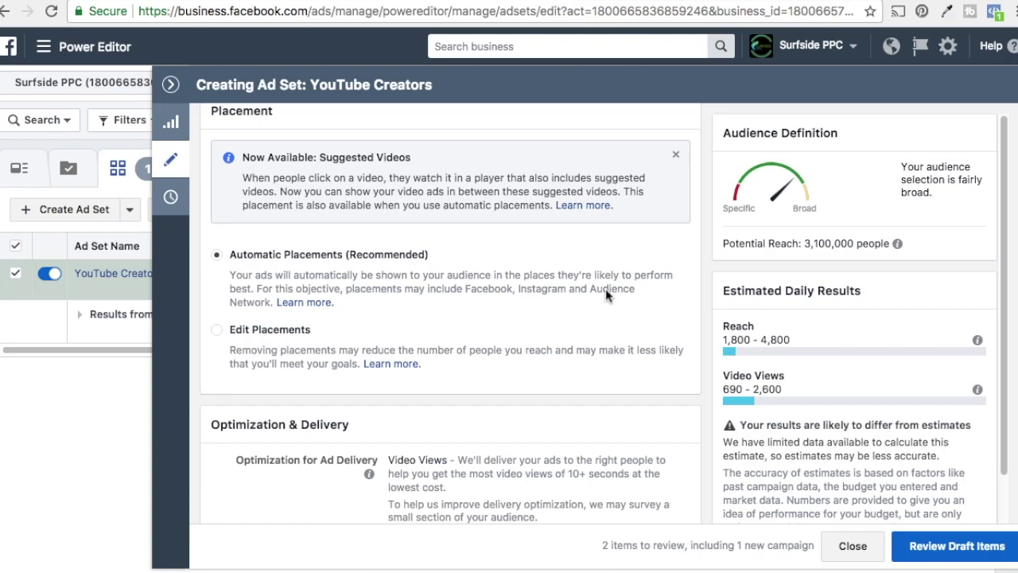
click(216, 330)
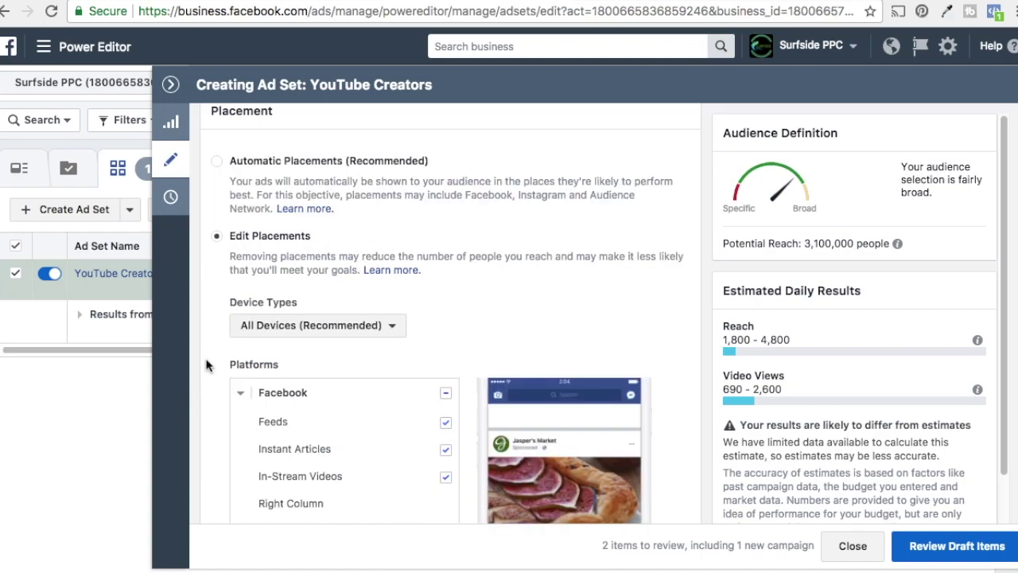
scroll(206, 326, down, 5)
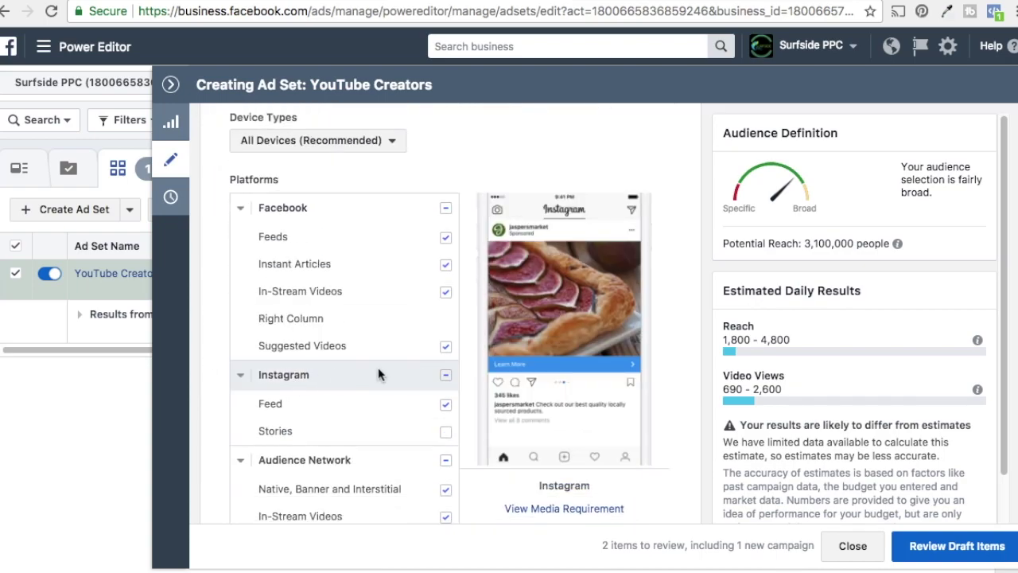
click(444, 376)
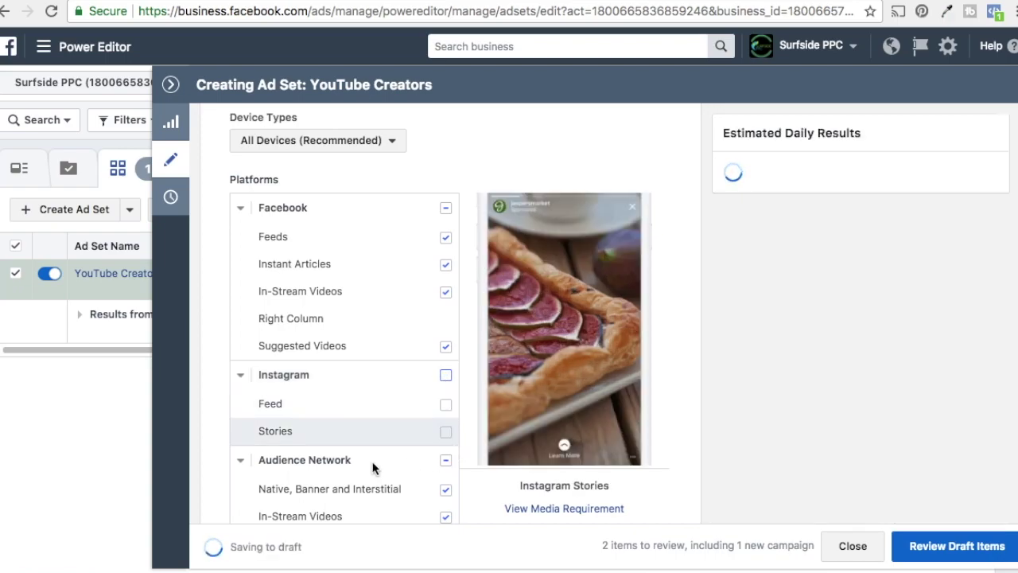
click(446, 460)
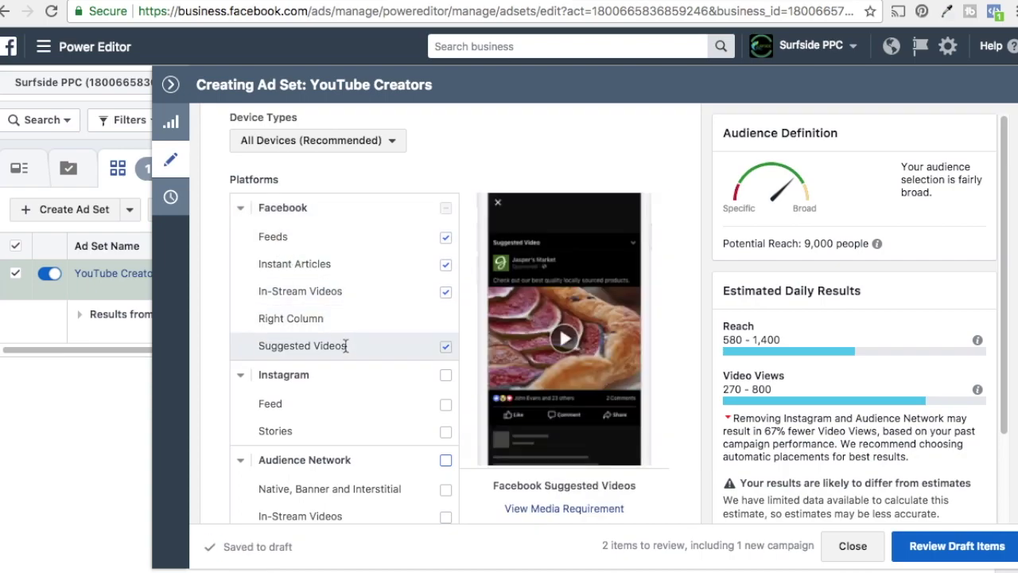
scroll(219, 283, down, 5)
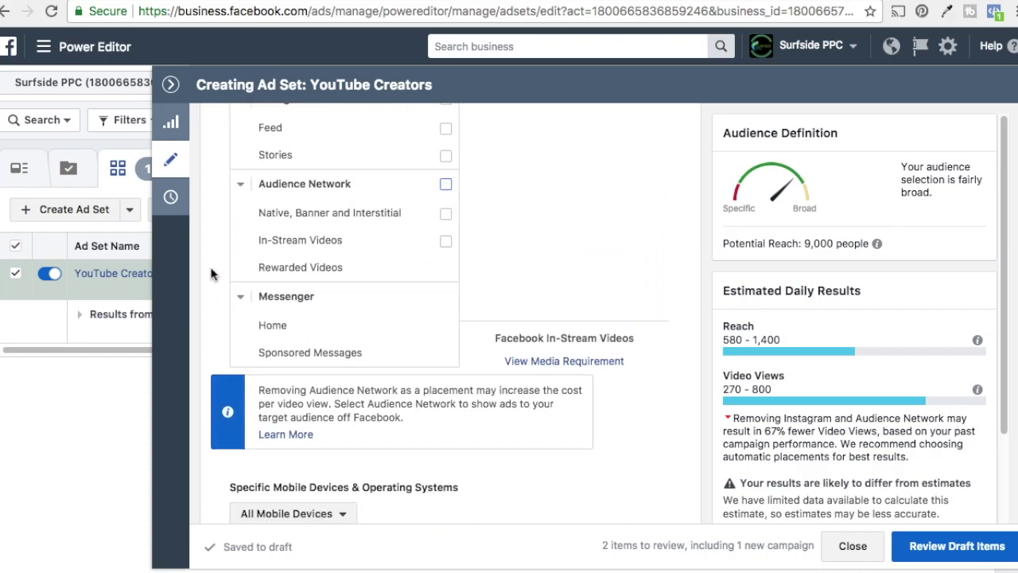
scroll(212, 270, down, 4)
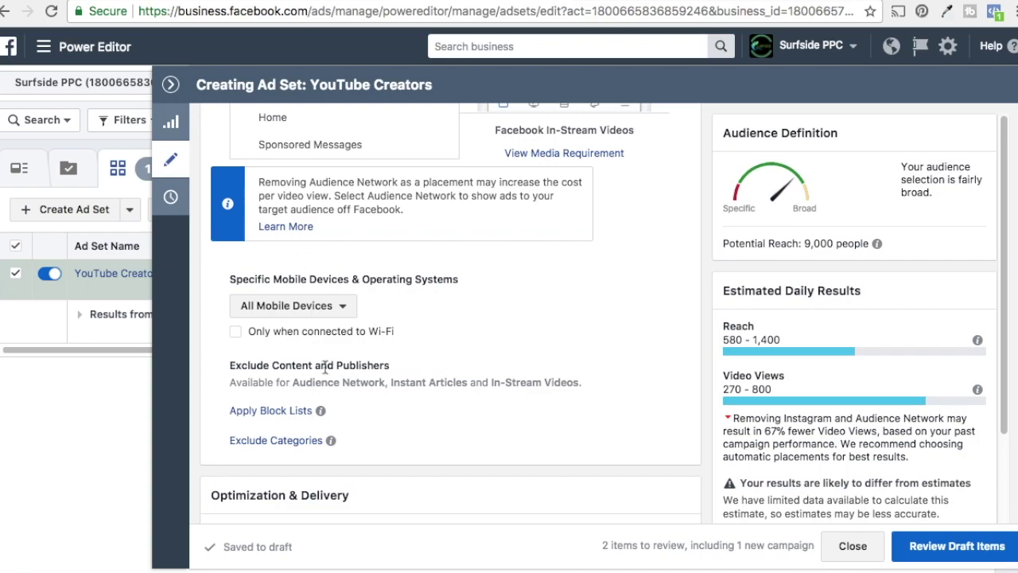
Review the ad set's content exclusions, Optimization & Delivery settings and saved audience details
scroll(478, 322, down, 4)
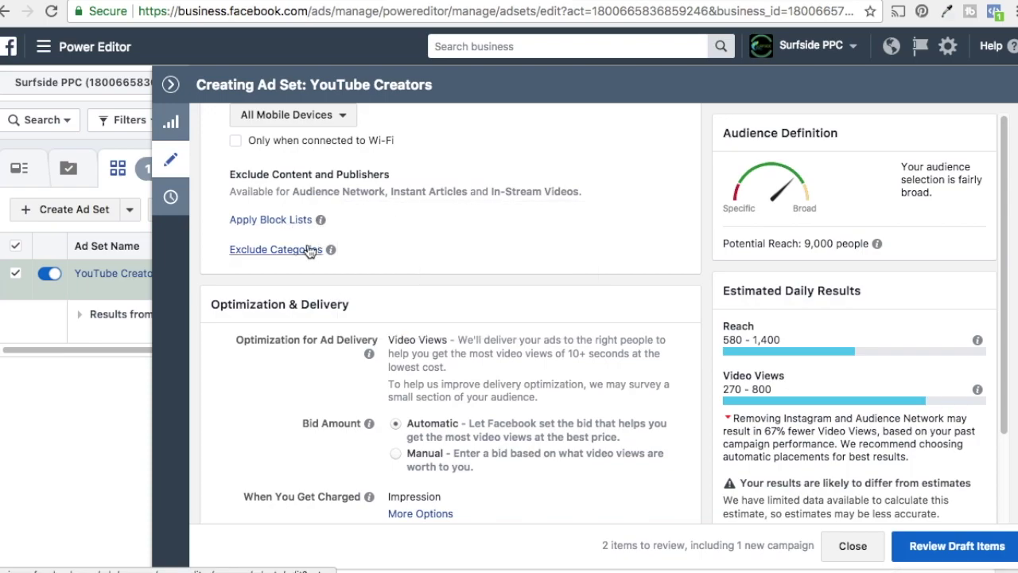
scroll(397, 262, down, 2)
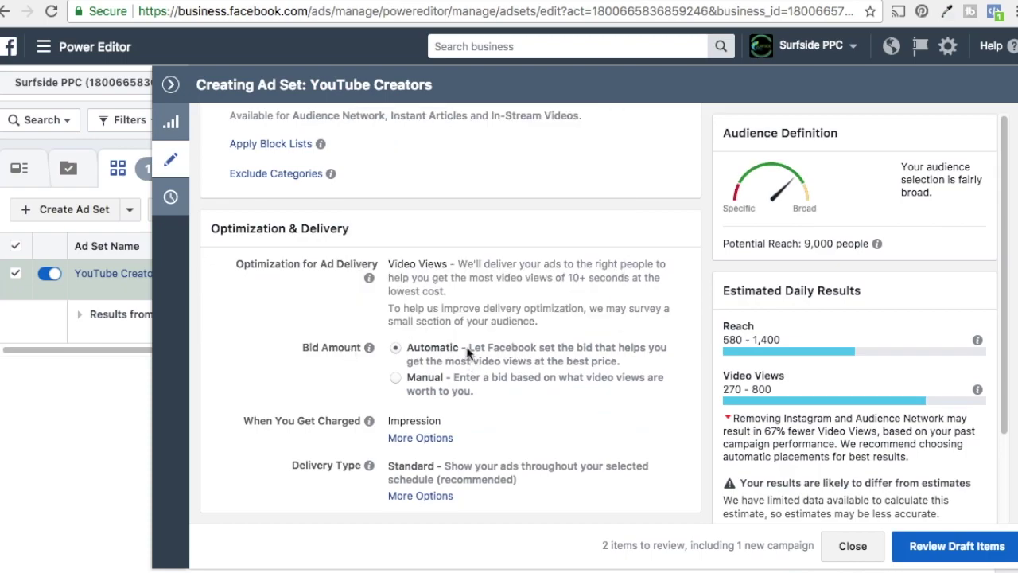
scroll(557, 283, up, 5)
scroll(566, 303, up, 5)
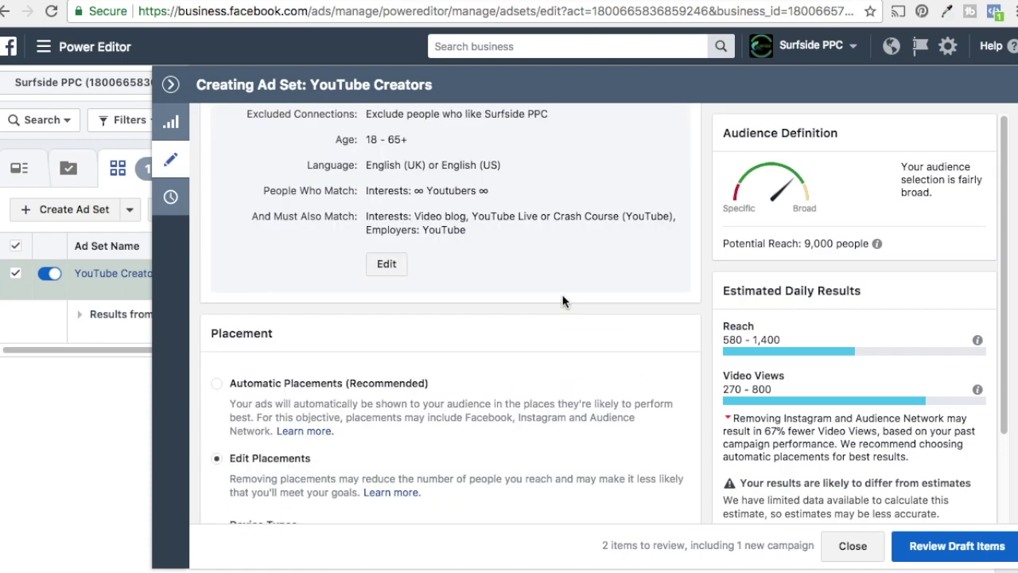
scroll(432, 257, up, 1)
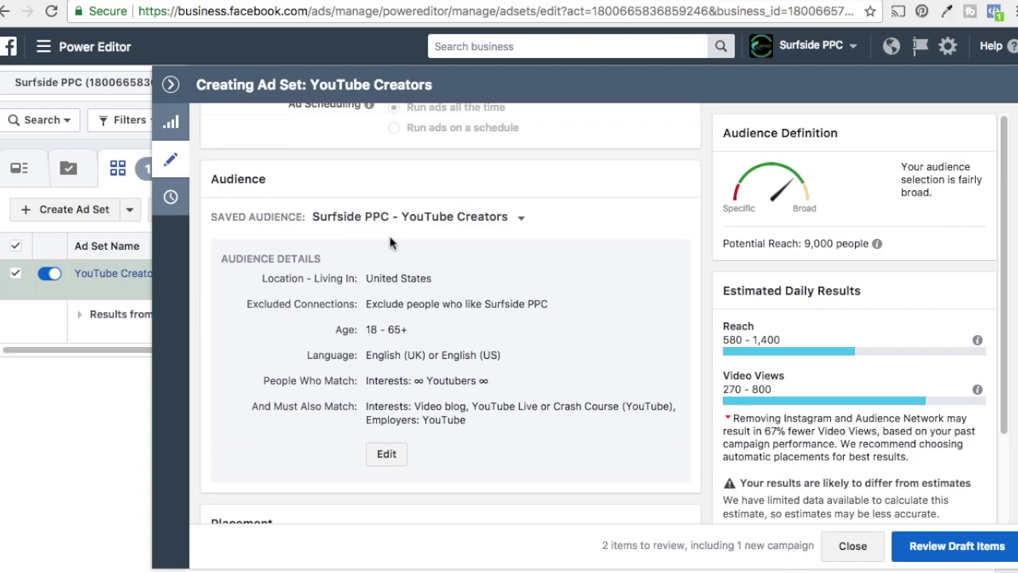
scroll(517, 260, up, 5)
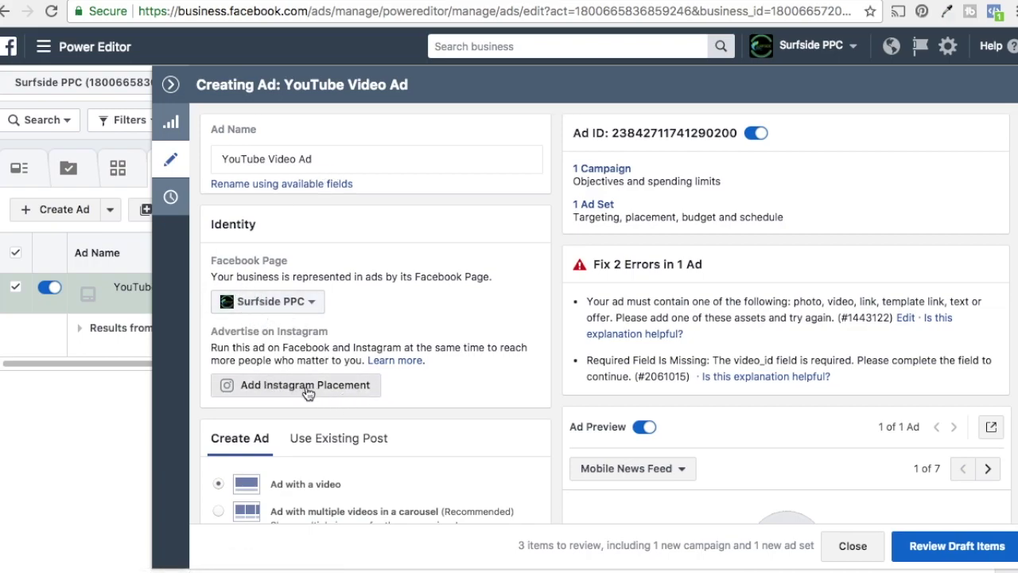
View the option to use an existing post for the YouTube Video Ad, and return to the ad creation options
scroll(561, 255, down, 2)
scroll(561, 259, down, 4)
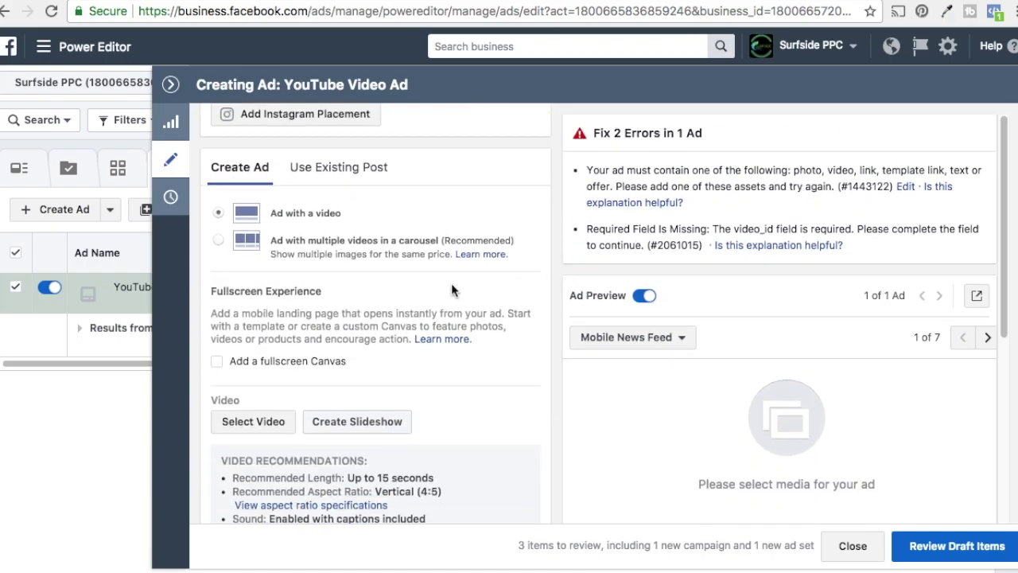
click(315, 169)
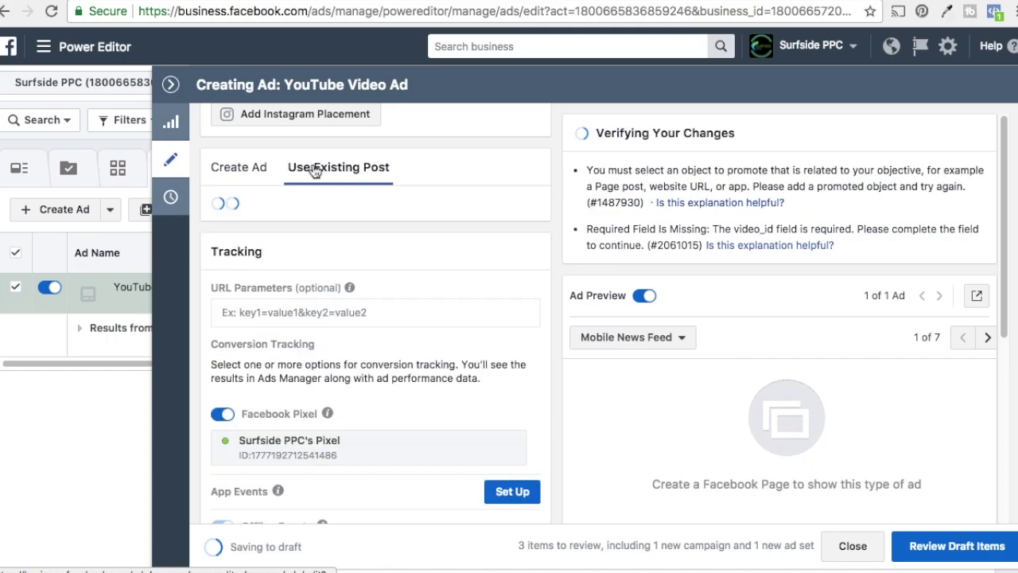
click(239, 174)
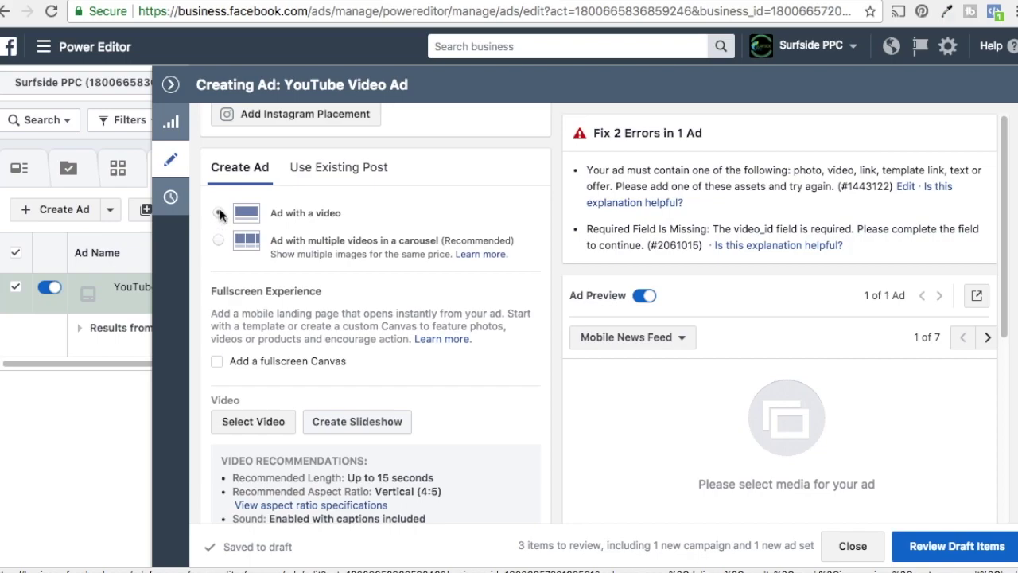
Add the 22:14 "How to Make Money on YouTube" video from the library to the ad
scroll(392, 300, down, 5)
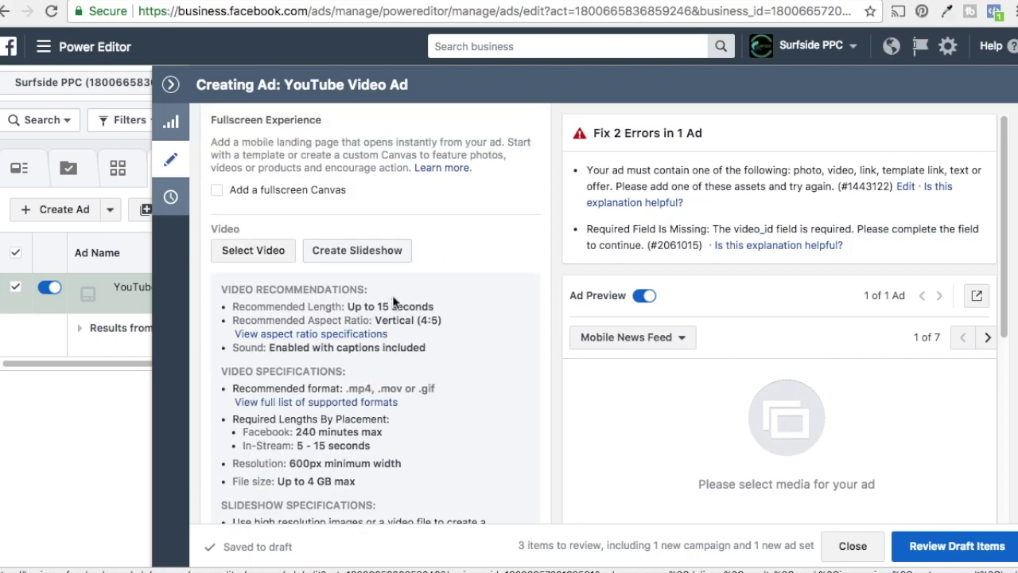
scroll(391, 301, up, 3)
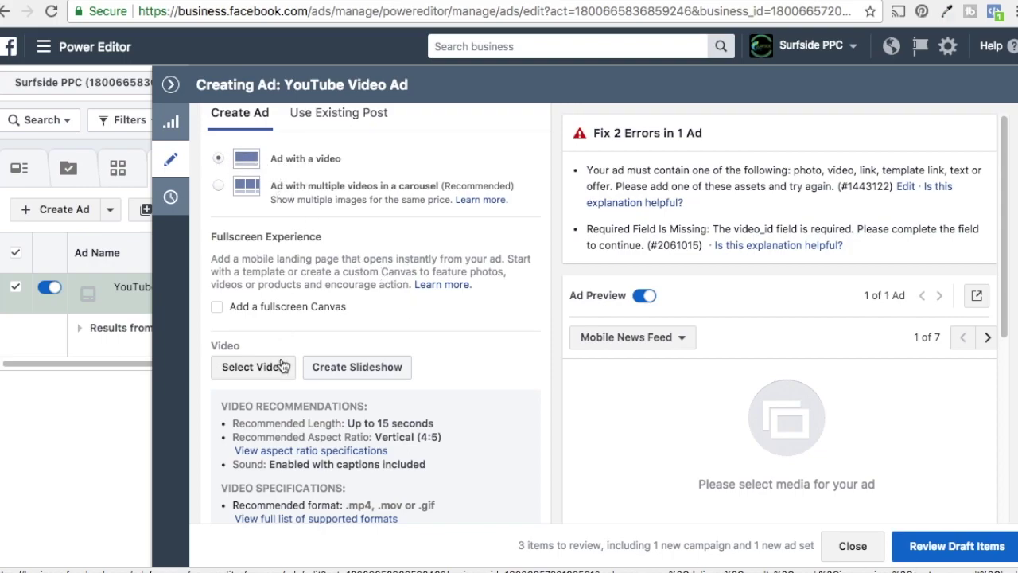
scroll(342, 338, down, 1)
scroll(397, 354, down, 2)
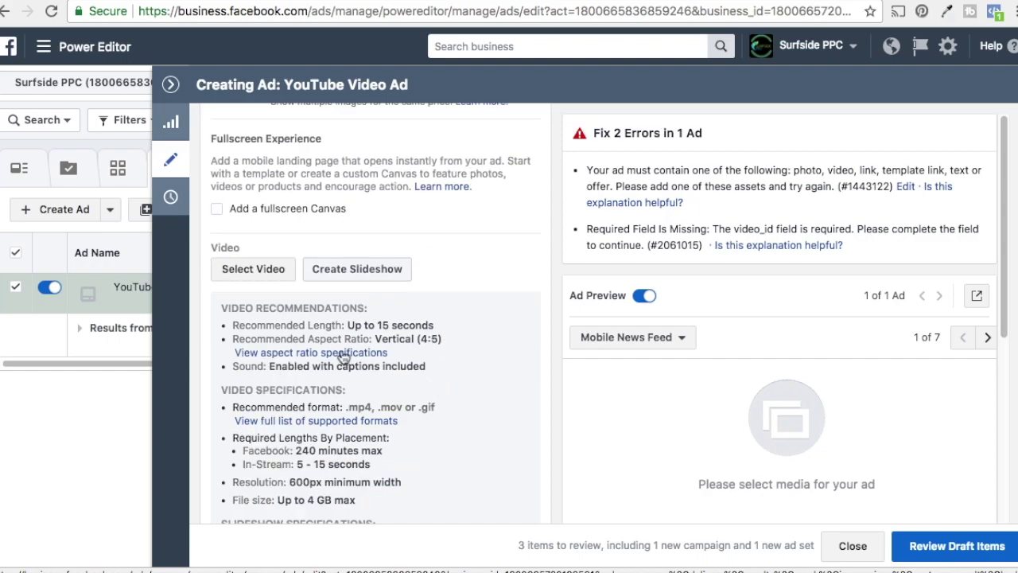
click(258, 272)
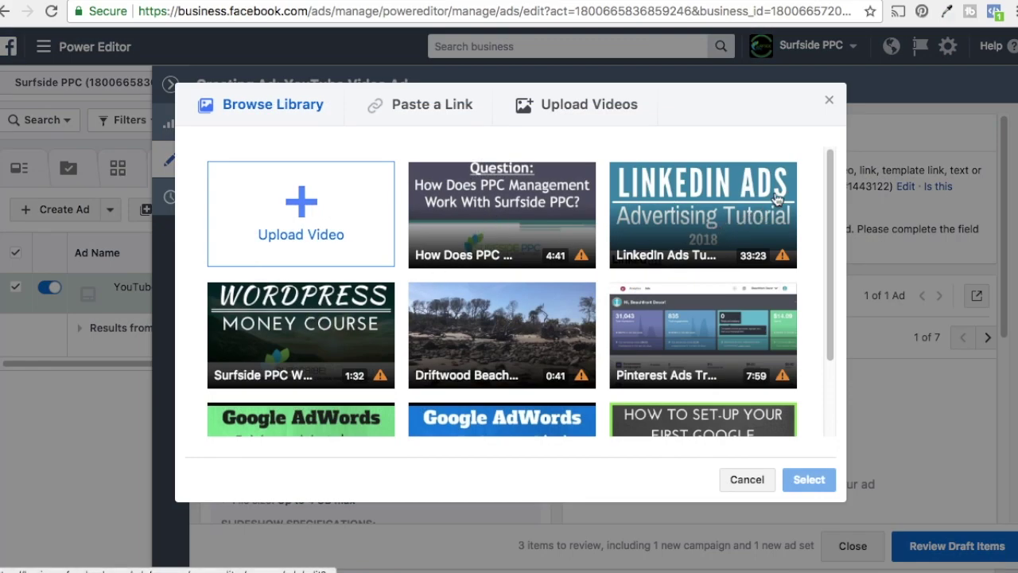
mouse_move(831, 185)
mouse_down()
mouse_move(827, 315)
mouse_move(831, 164)
mouse_up()
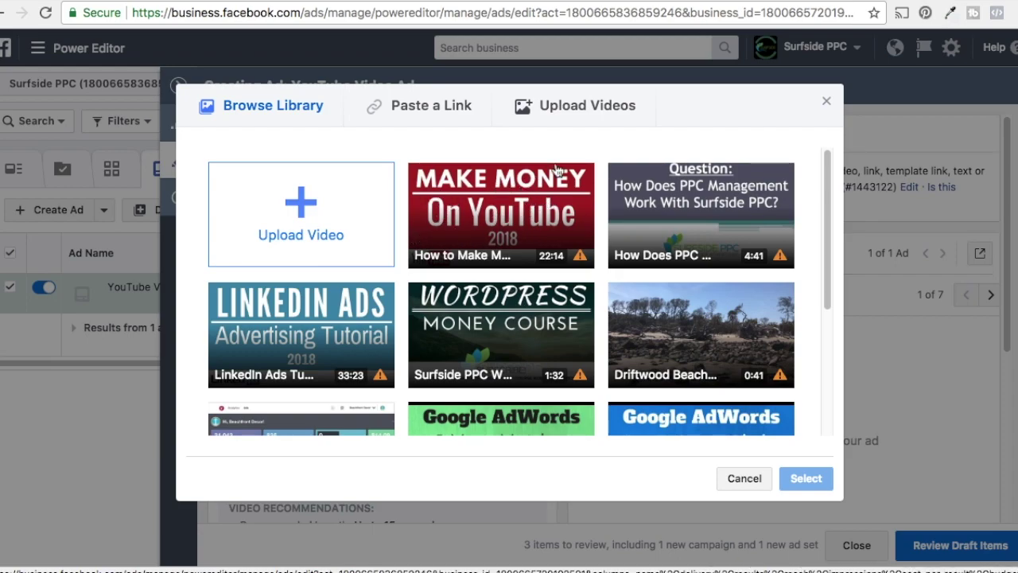
mouse_move(580, 257)
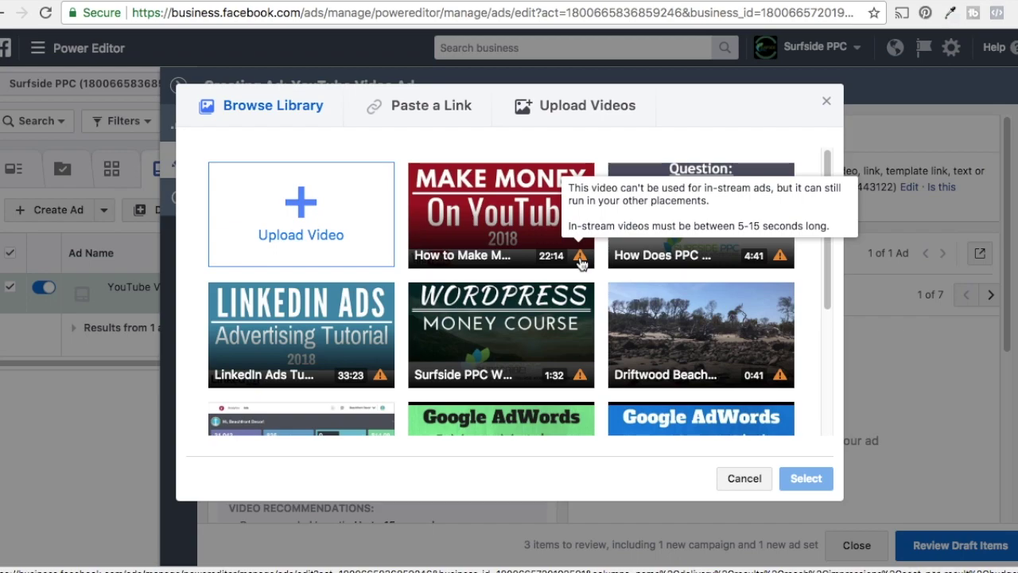
click(503, 221)
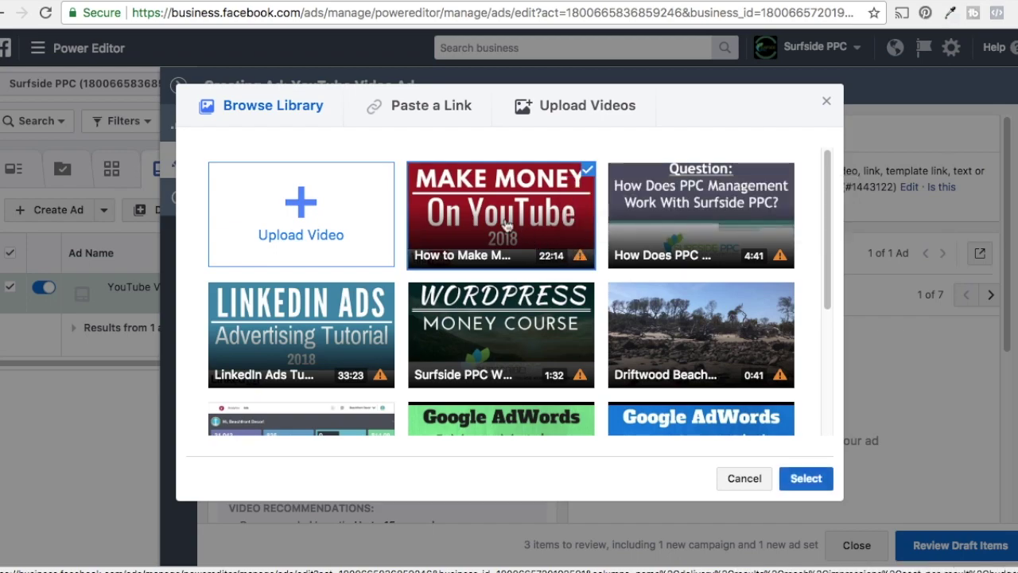
click(806, 478)
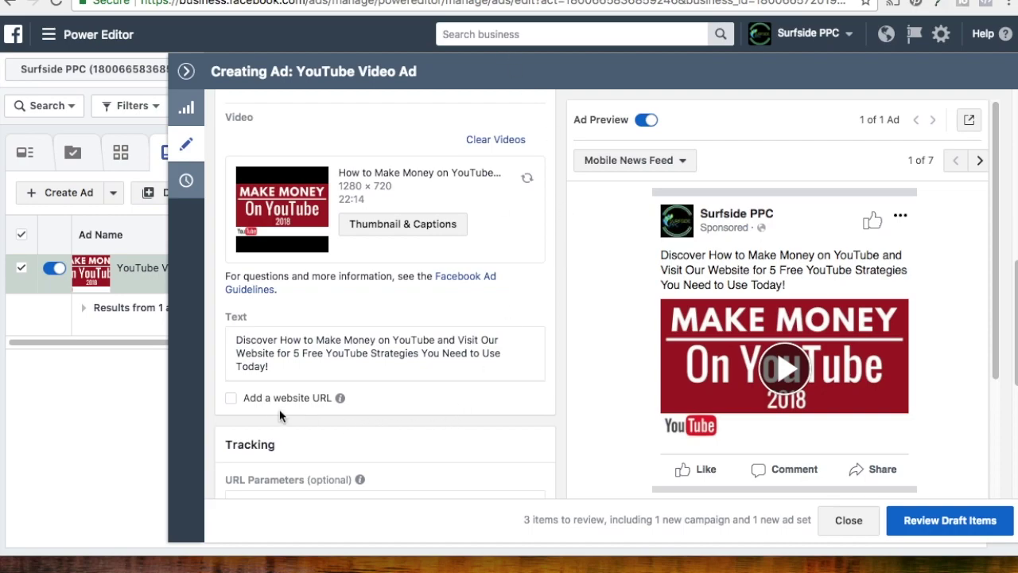
Enable the website URL option for the ad to reveal its URL, display link and headline fields
click(230, 399)
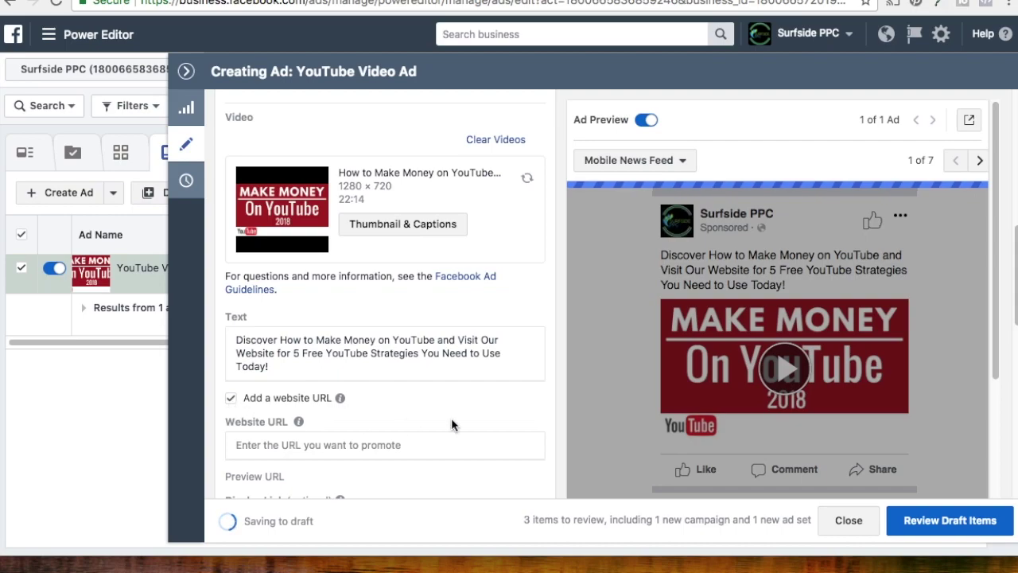
scroll(534, 360, down, 1)
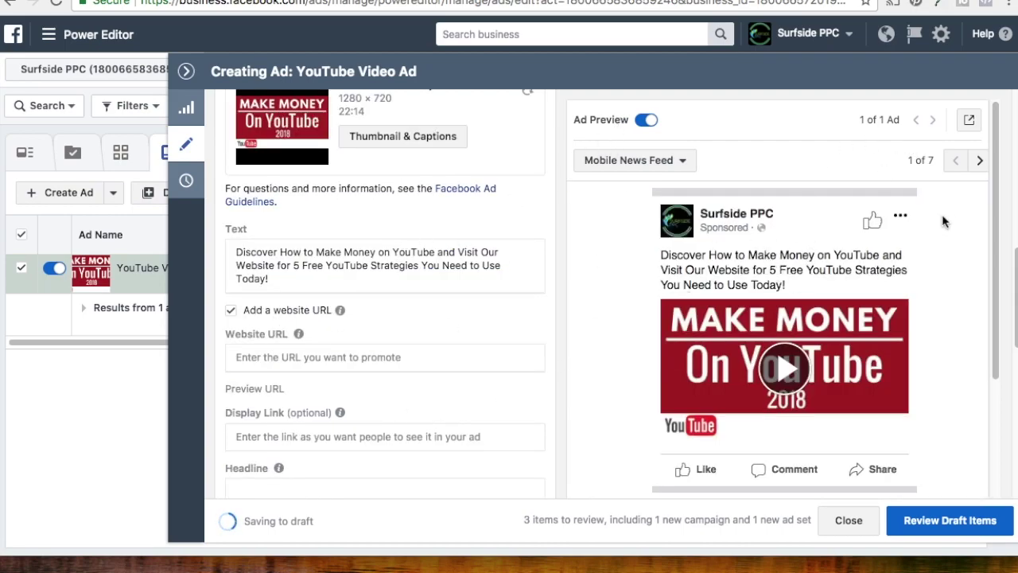
Examine the ad previews for every placement, from Desktop News Feed to Facebook Suggested Video, and return to the Mobile News Feed preview
click(979, 163)
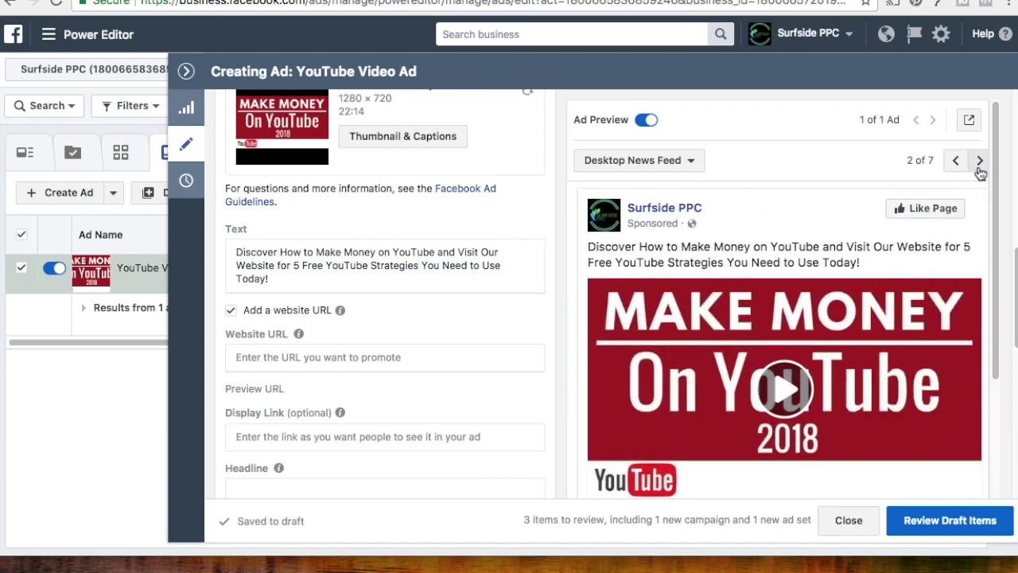
click(980, 163)
click(979, 163)
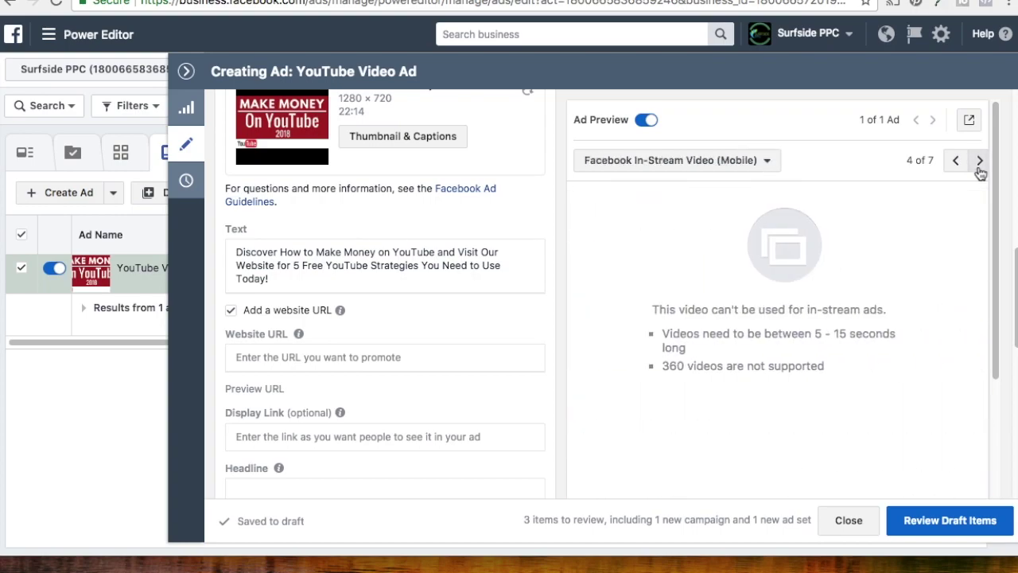
click(979, 163)
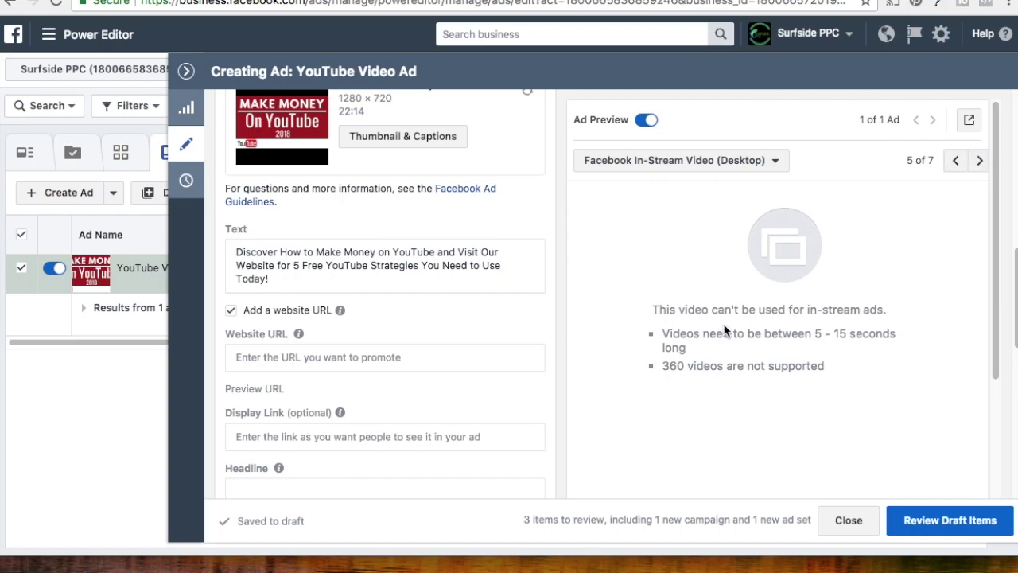
click(980, 163)
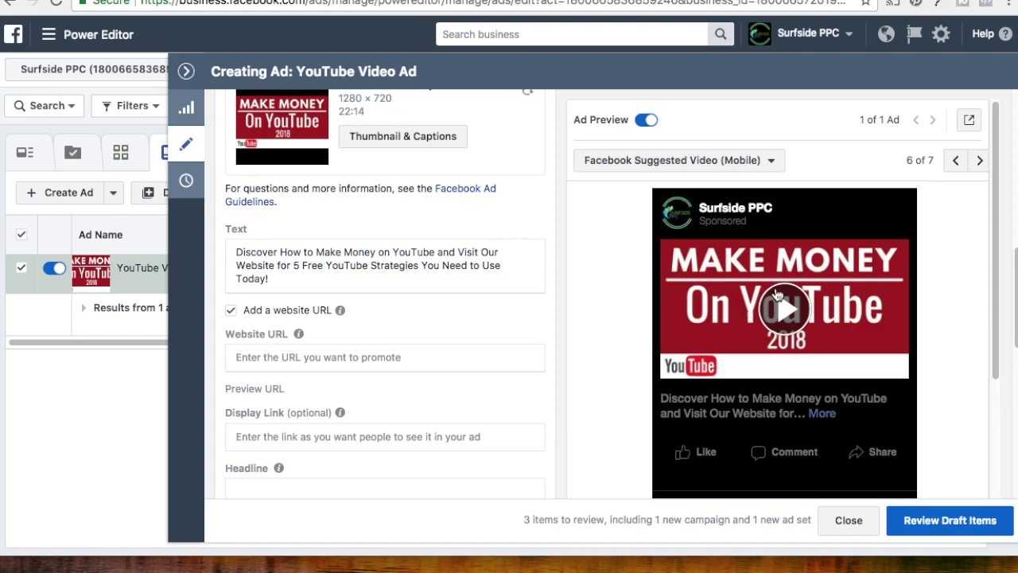
click(978, 163)
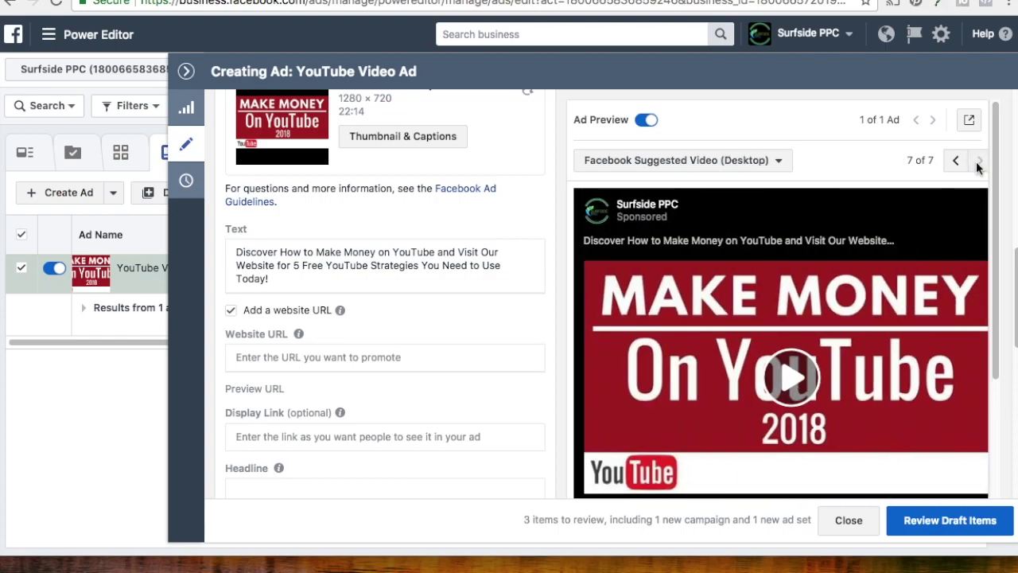
click(958, 169)
click(958, 169)
click(958, 168)
click(958, 169)
click(957, 168)
click(957, 168)
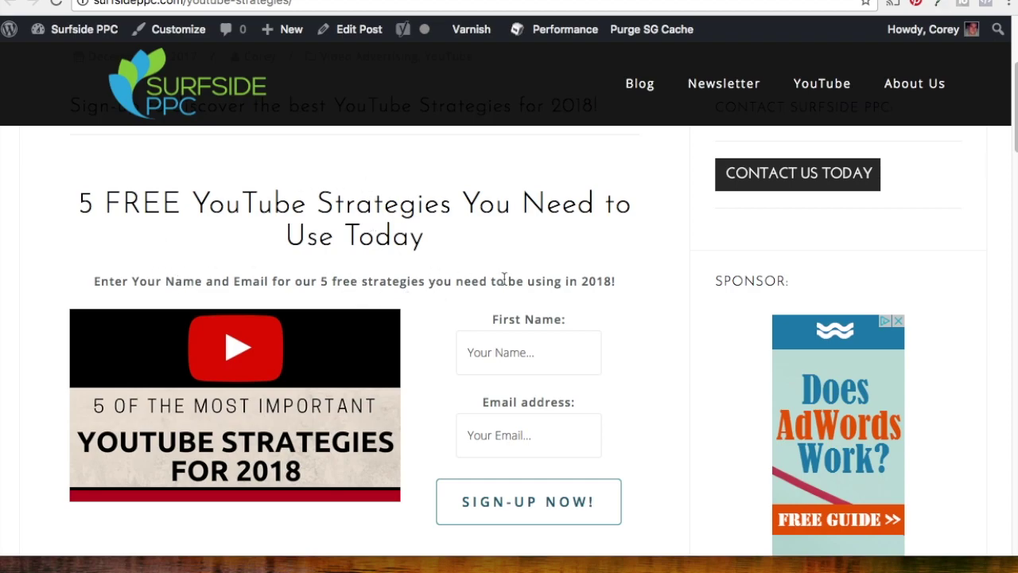
click(534, 8)
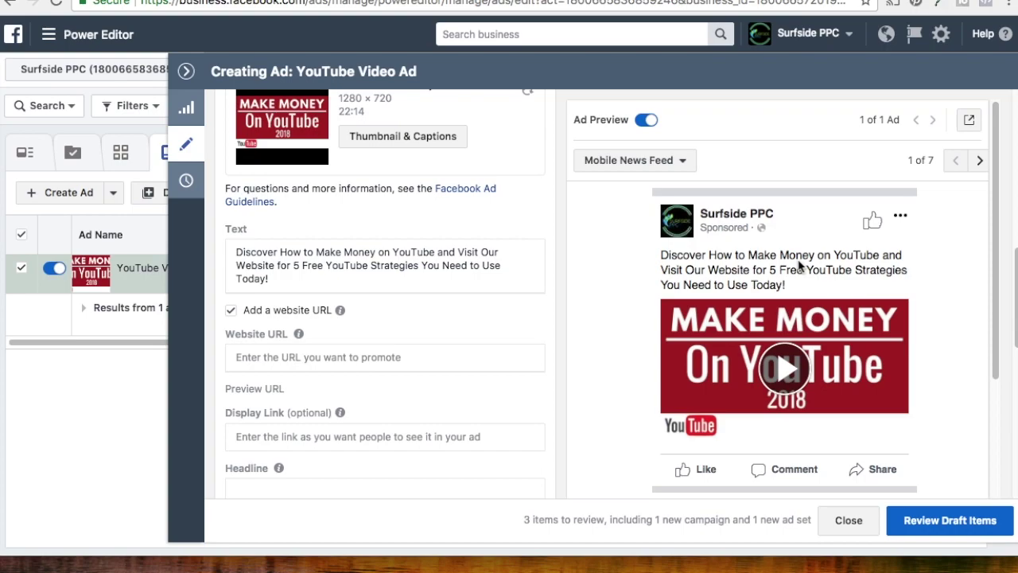
key(ctrl+Tab)
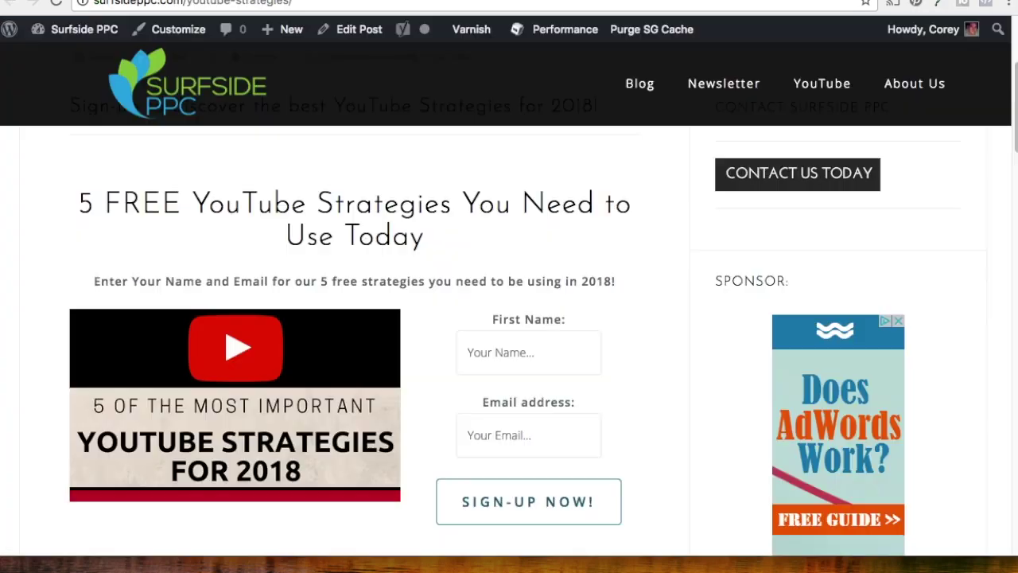
click(291, 3)
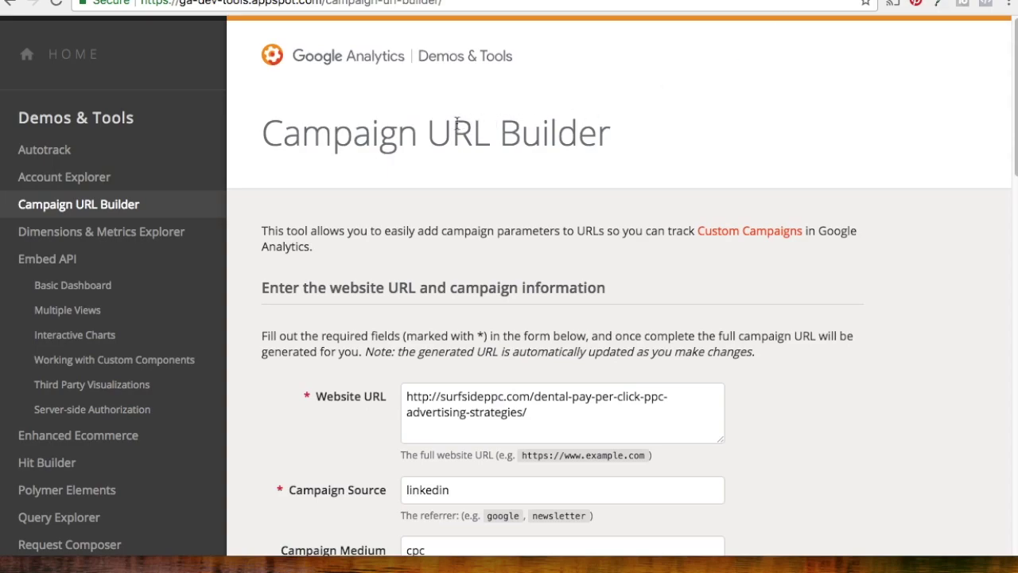
scroll(714, 247, down, 2)
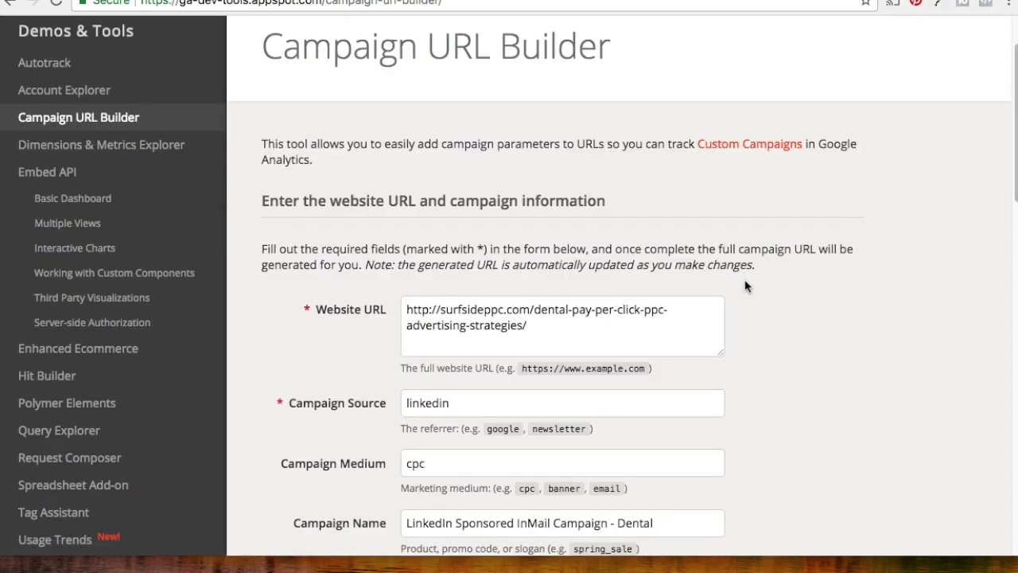
drag(578, 323, 431, 308)
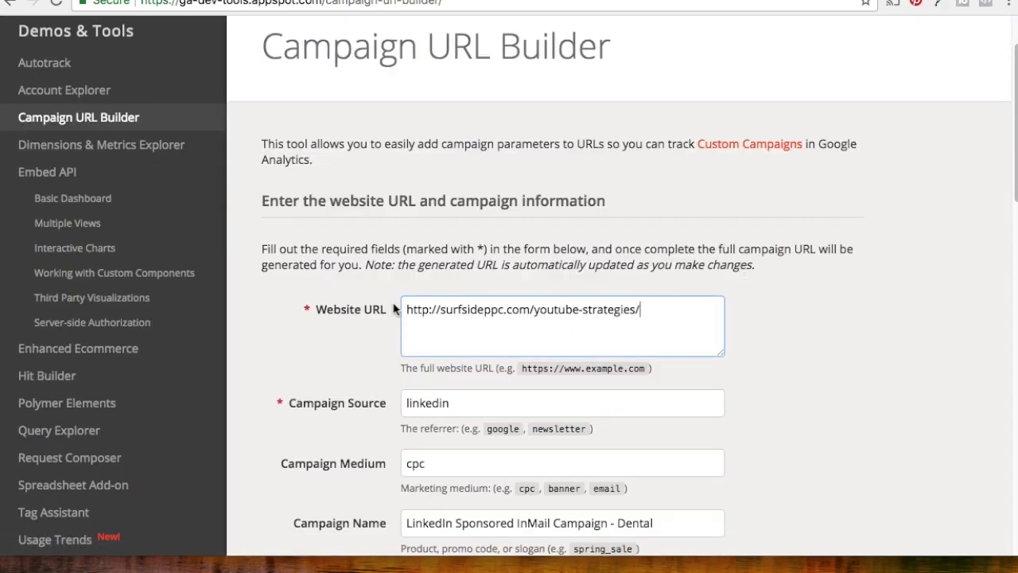
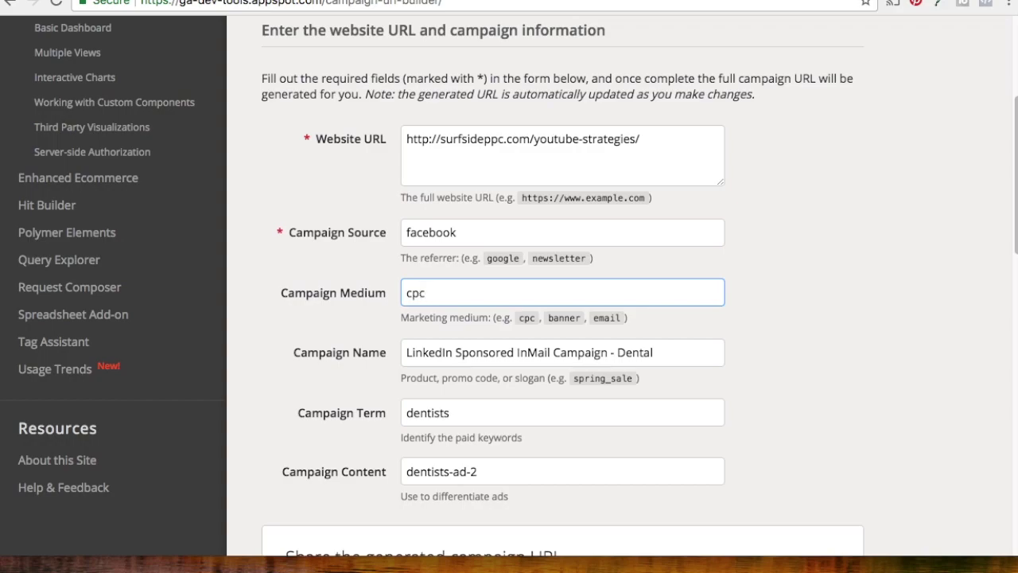
Switch back to Power Editor, collapse the ad editing pane and display the campaigns list
click(934, 308)
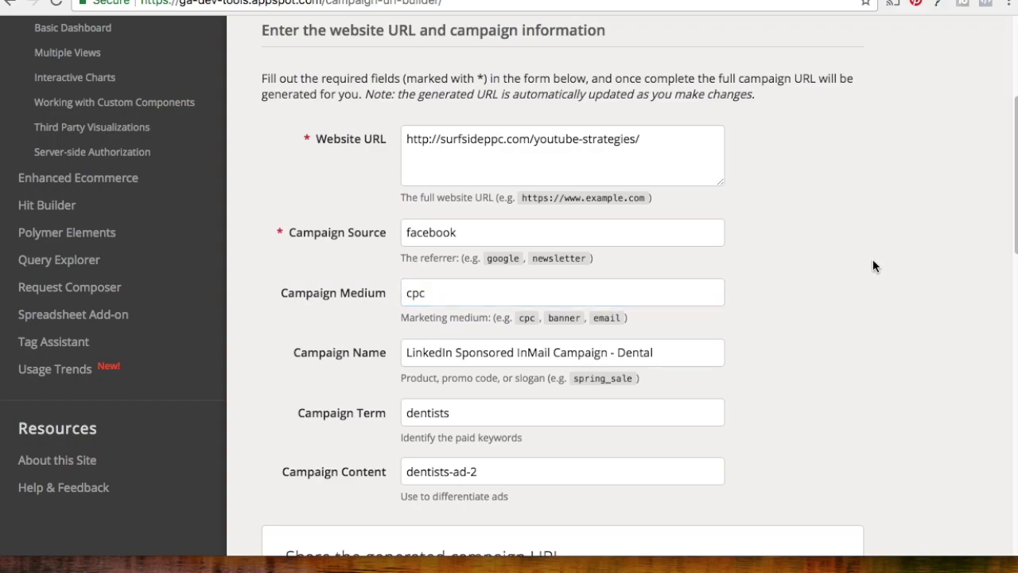
scroll(875, 274, down, 3)
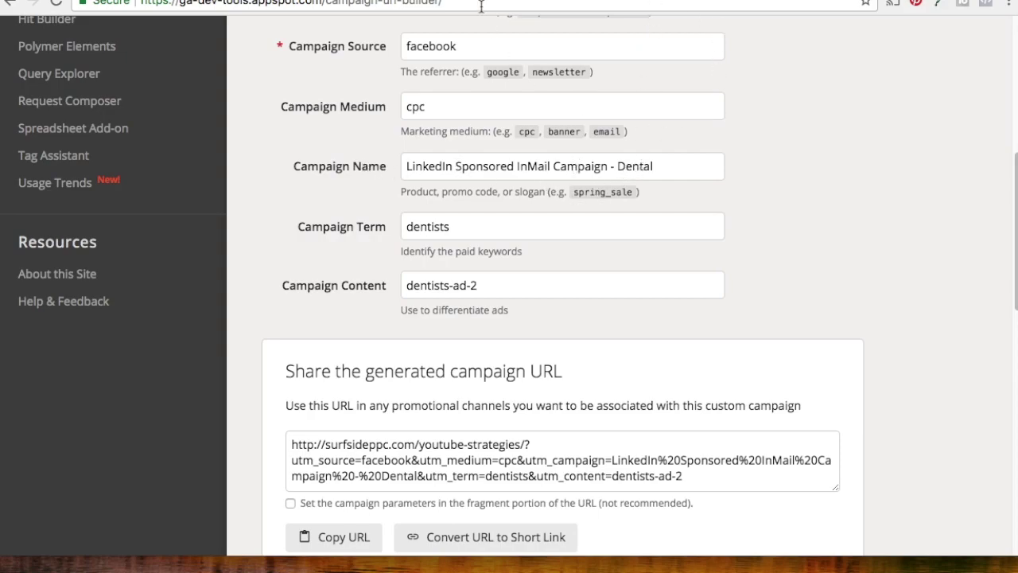
key(ctrl+Tab)
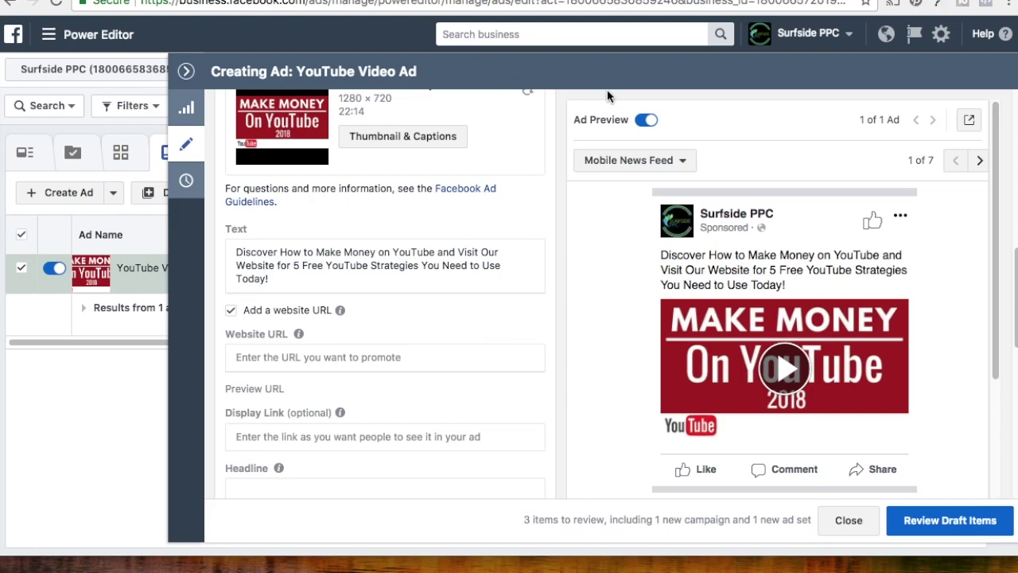
click(188, 72)
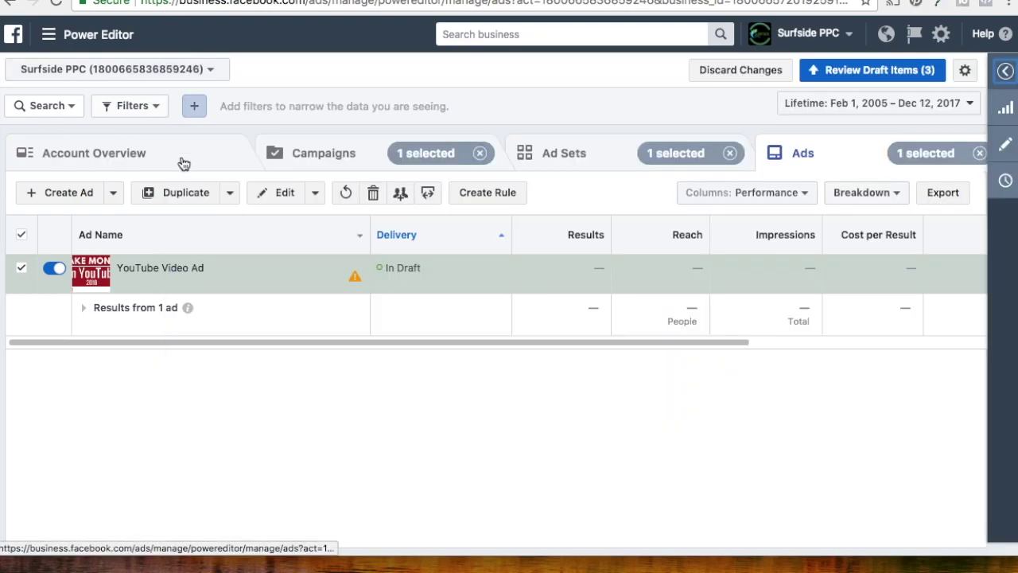
click(310, 160)
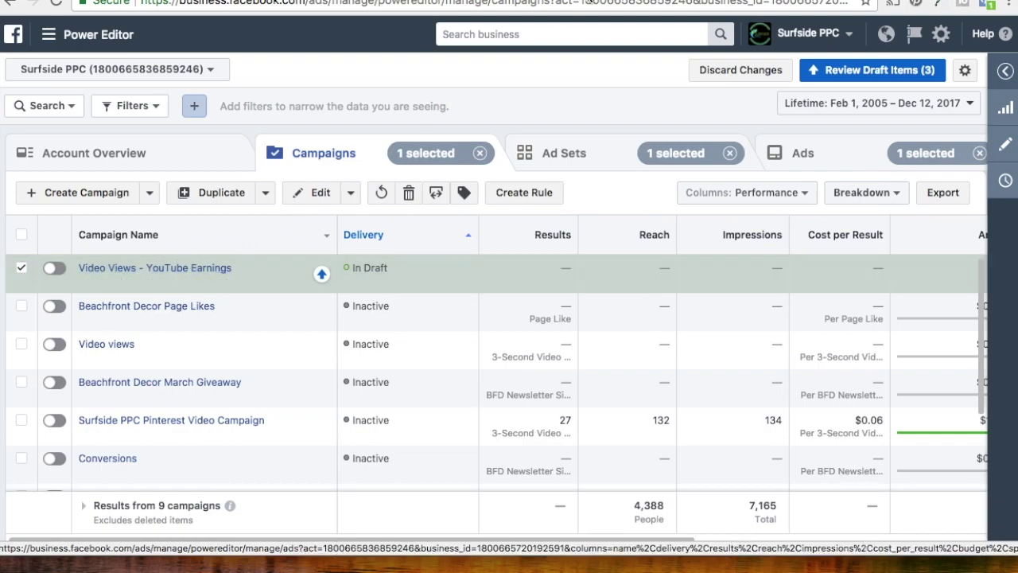
Switch to the Campaign URL Builder, setting the Campaign Name to Video Views - YouTube Earnings and the Campaign Term to youtubers
key(ctrl+Tab)
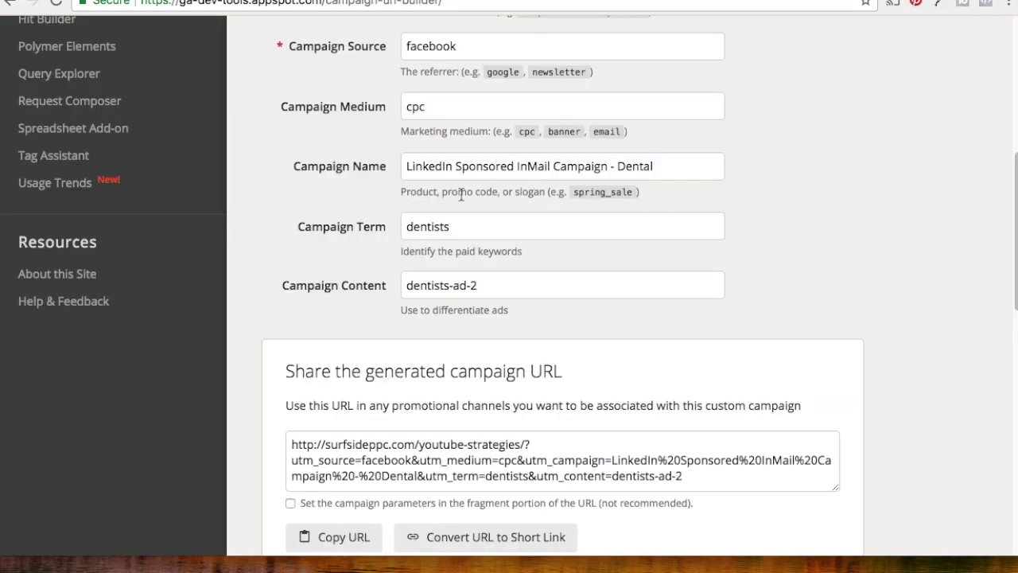
drag(675, 164, 347, 160)
text(Video Views - YouTube Earnings)
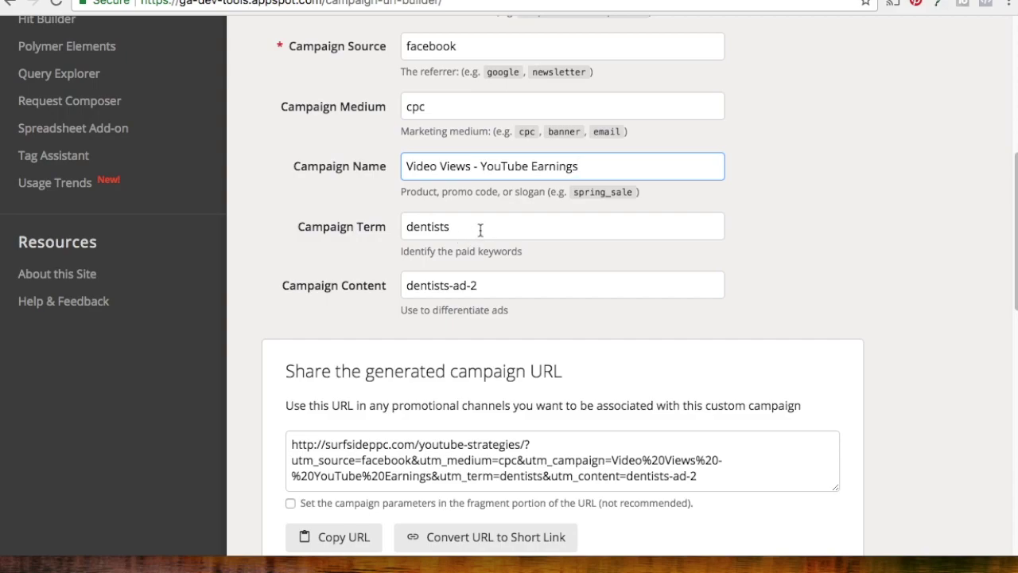
key(Tab)
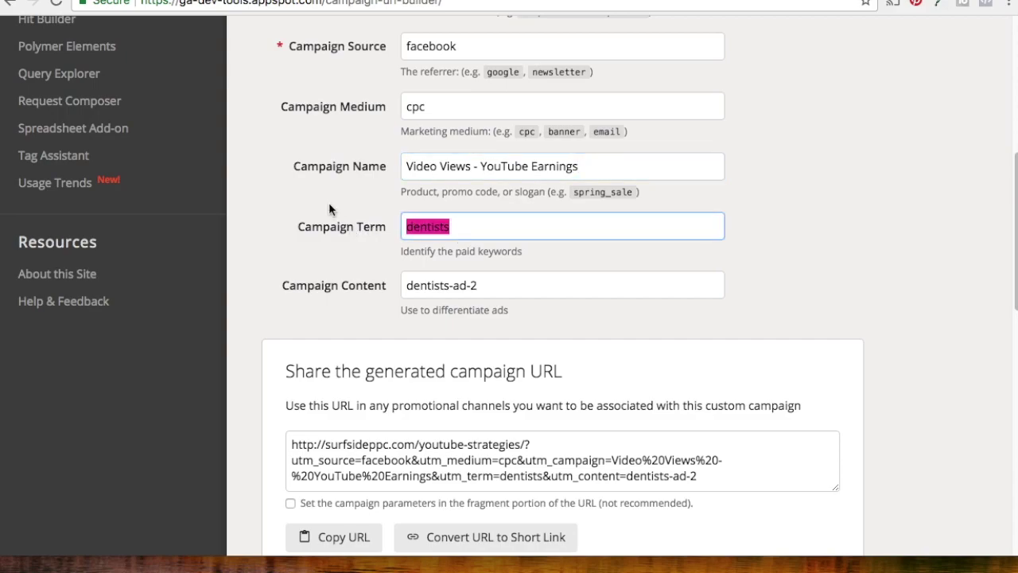
text(youtubers)
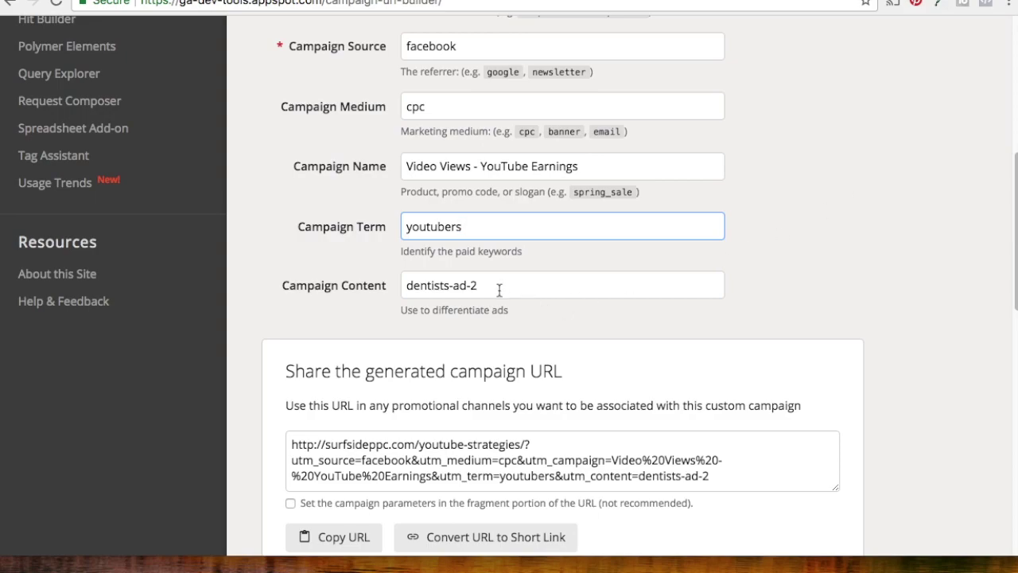
Clear the Campaign Content value and copy the generated campaign URL
drag(557, 284, 403, 272)
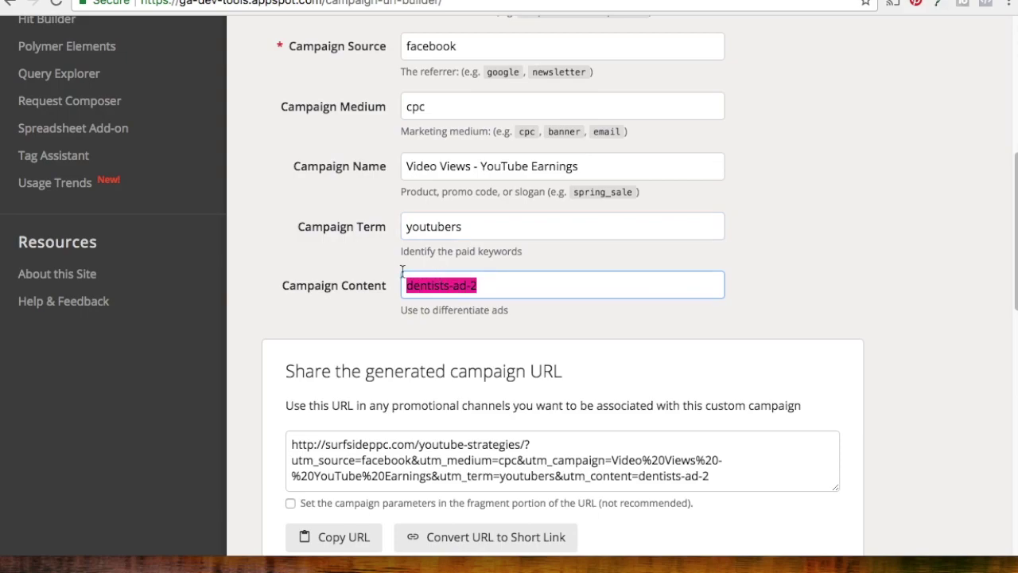
key(BackSpace)
click(809, 217)
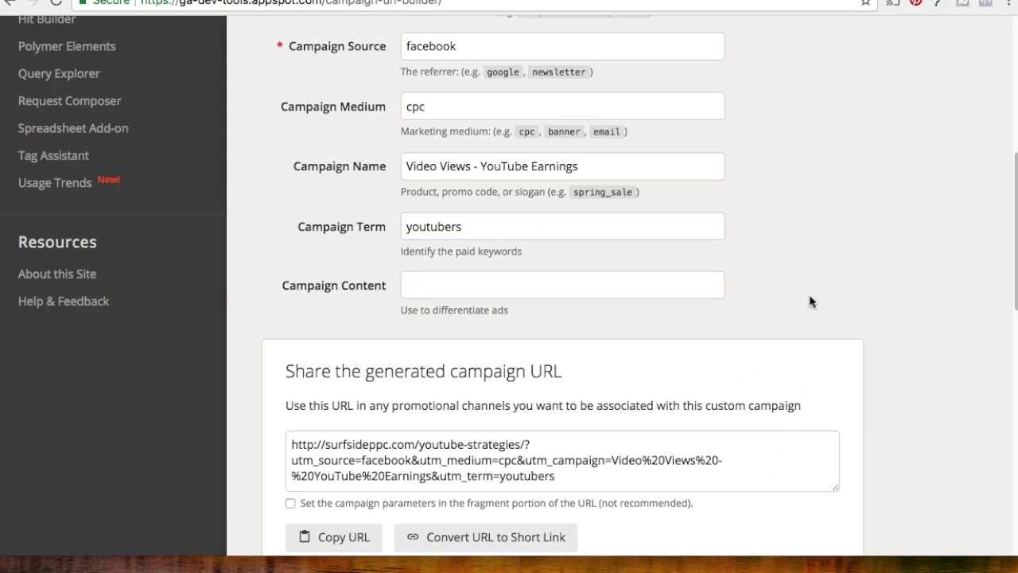
scroll(807, 263, up, 3)
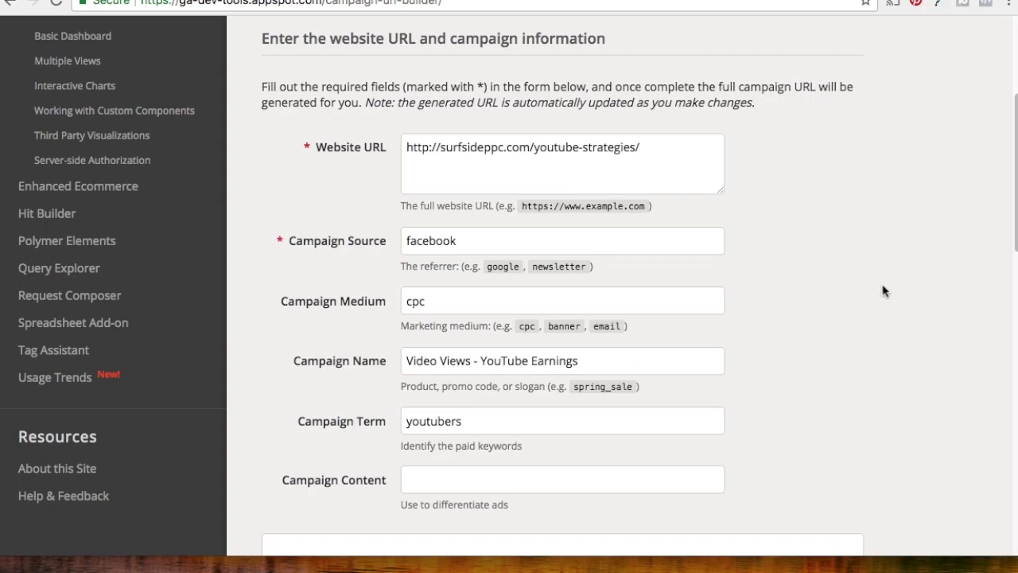
scroll(887, 286, down, 5)
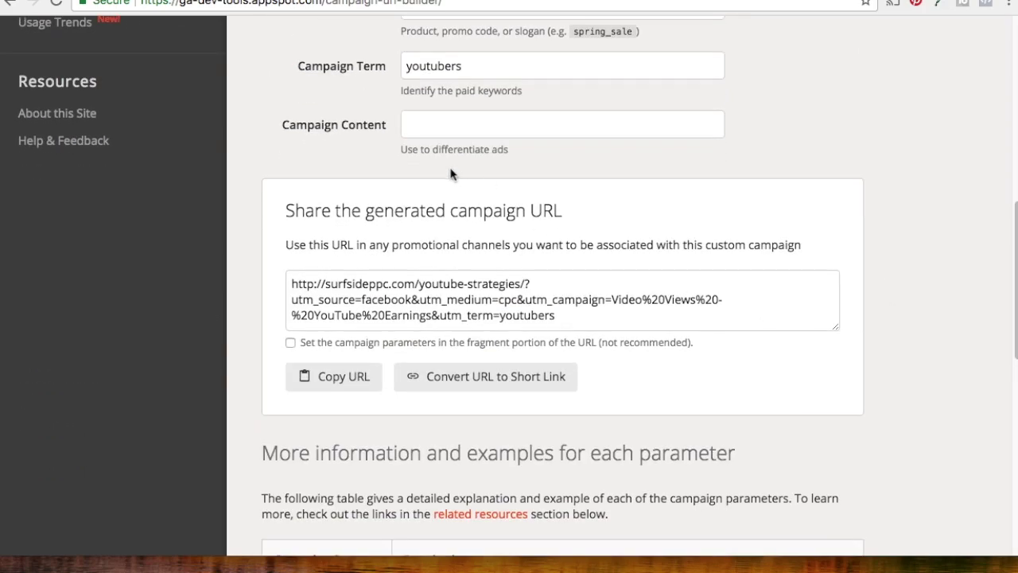
click(344, 377)
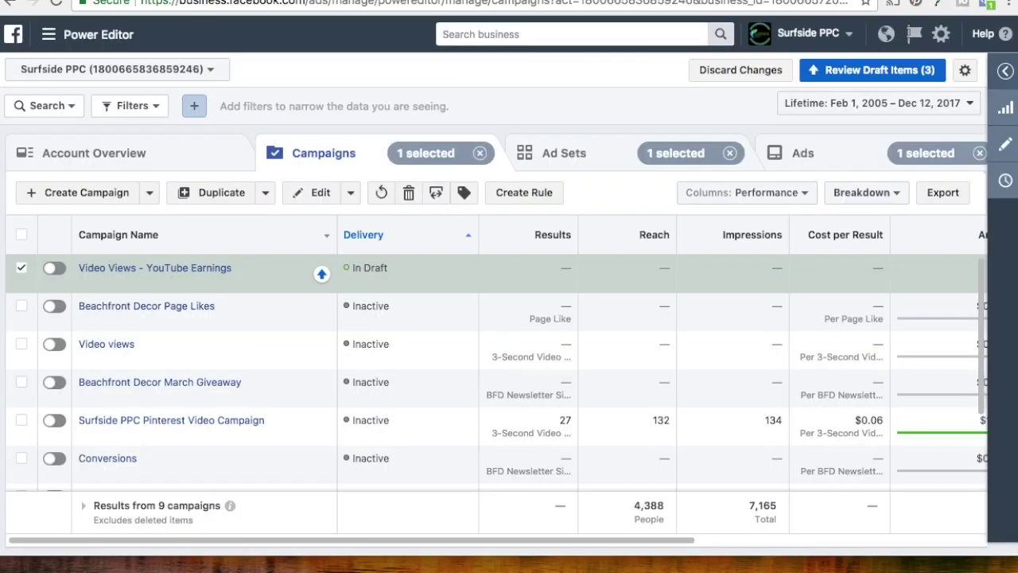
Switch back to Power Editor, reopen the YouTube Video Ad for editing and paste the copied campaign URL as its Website URL
click(798, 154)
click(206, 283)
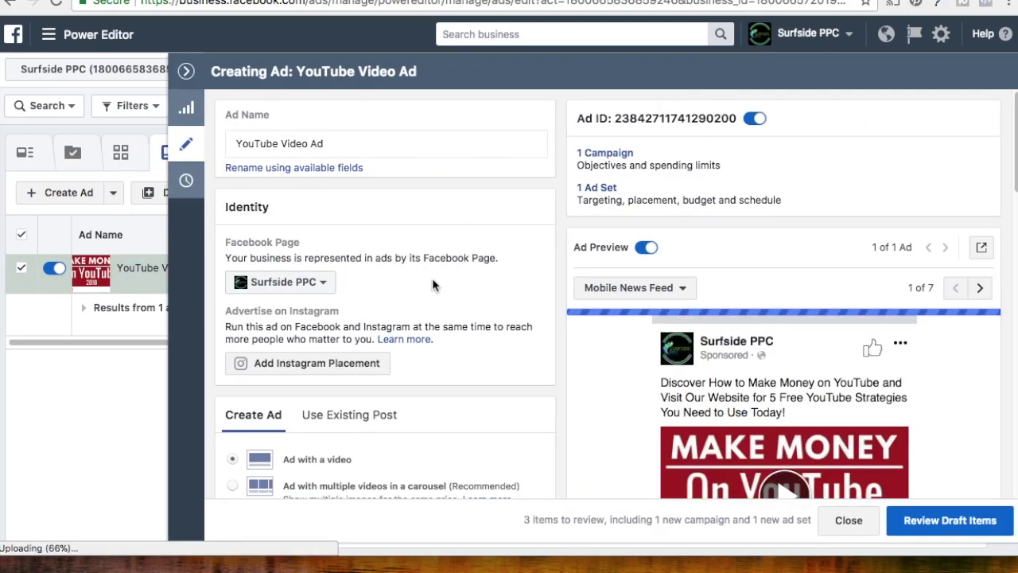
scroll(437, 271, down, 3)
scroll(381, 223, down, 5)
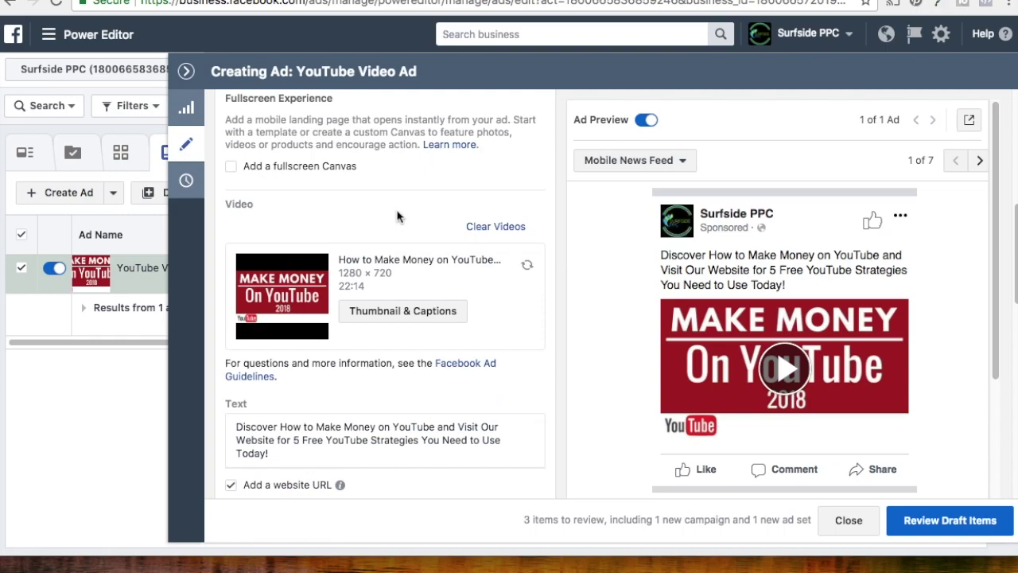
scroll(398, 208, down, 3)
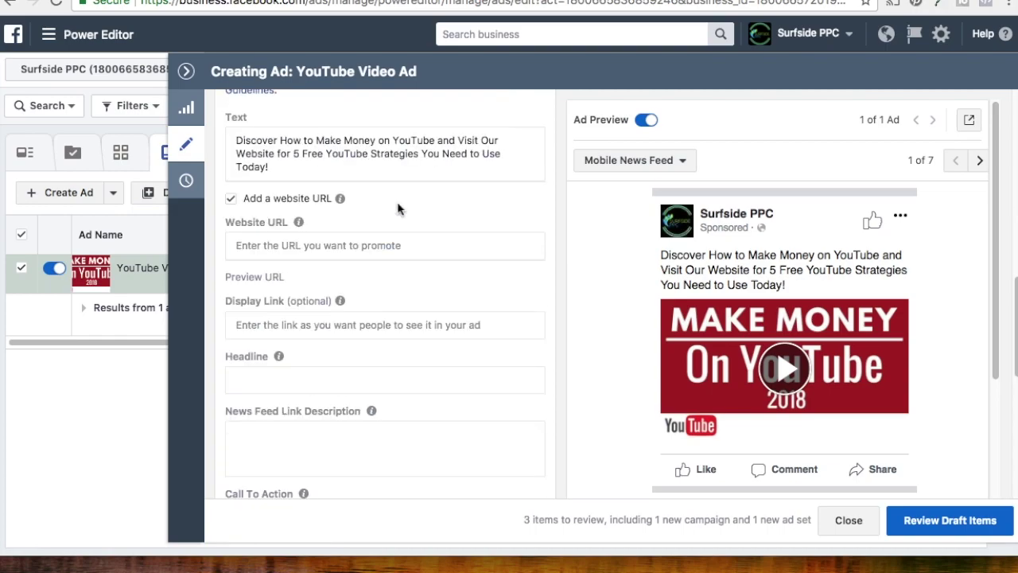
click(267, 246)
key(ctrl+v)
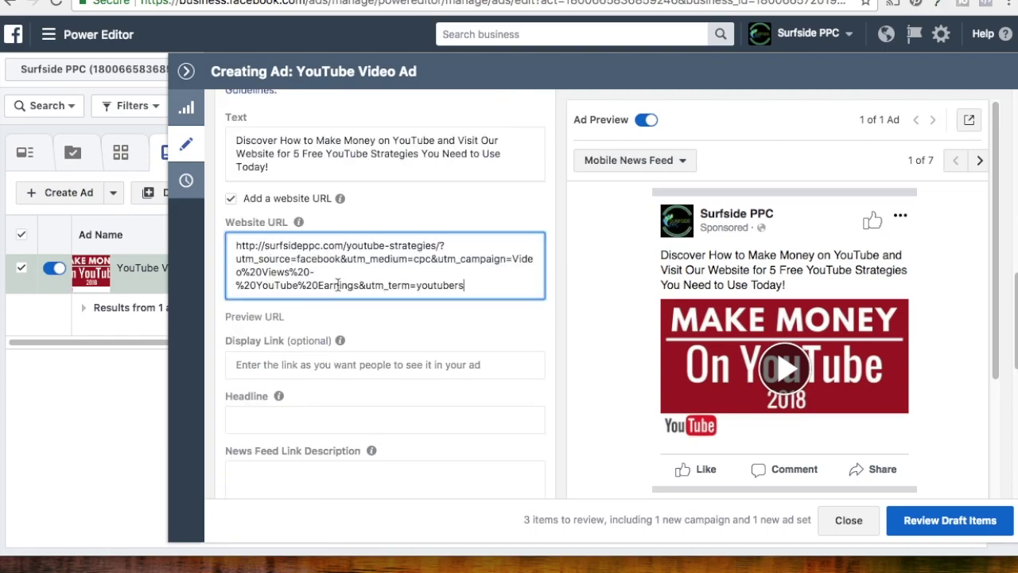
Set the ad's Display Link to surfsideppc.com
scroll(454, 276, down, 1)
click(302, 354)
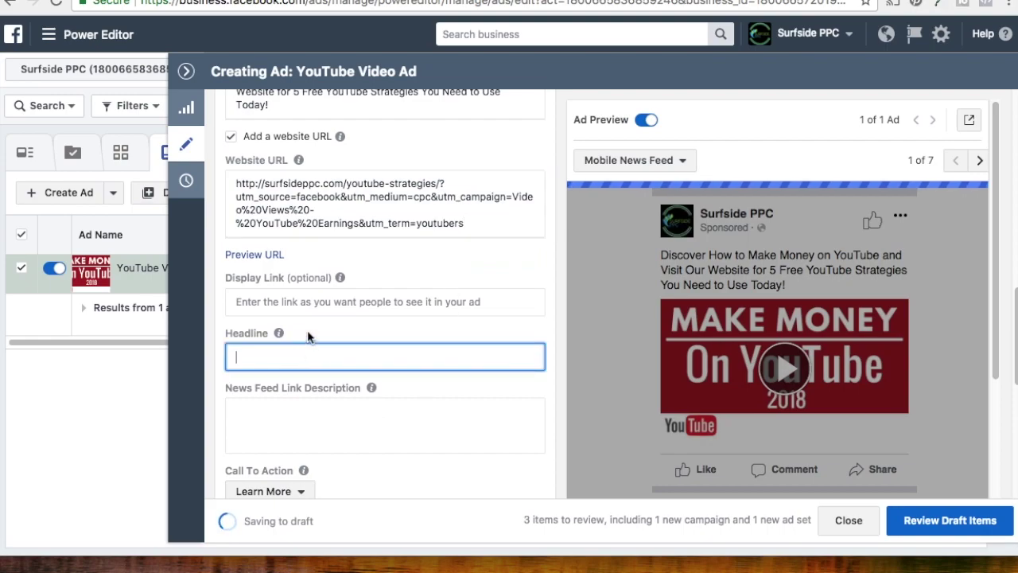
click(312, 301)
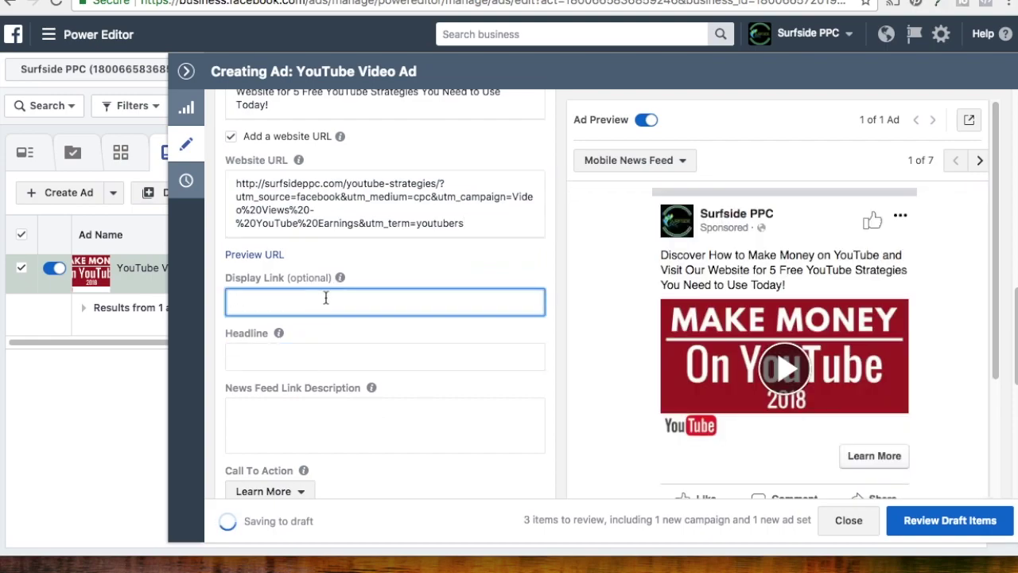
text(surfsideppc.com)
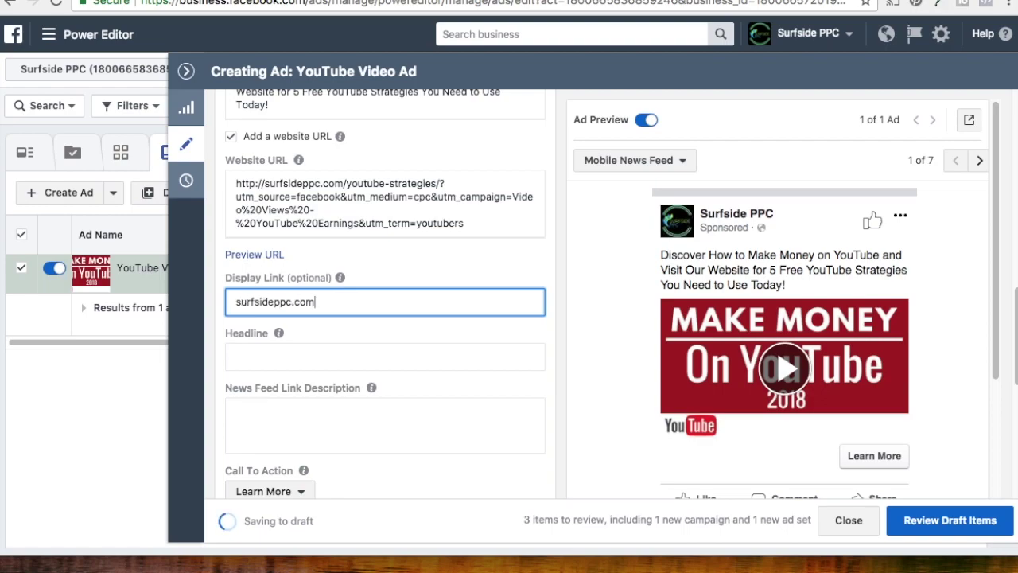
Set the ad's headline to "5 Free YouTube Strategies"
click(236, 357)
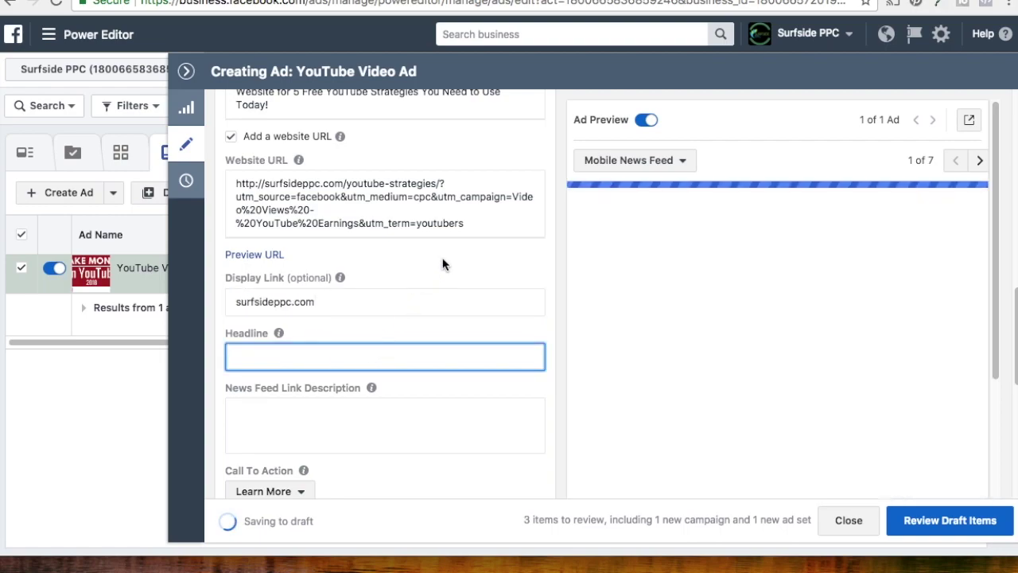
text(Si)
key(BackSpace)
key(BackSpace)
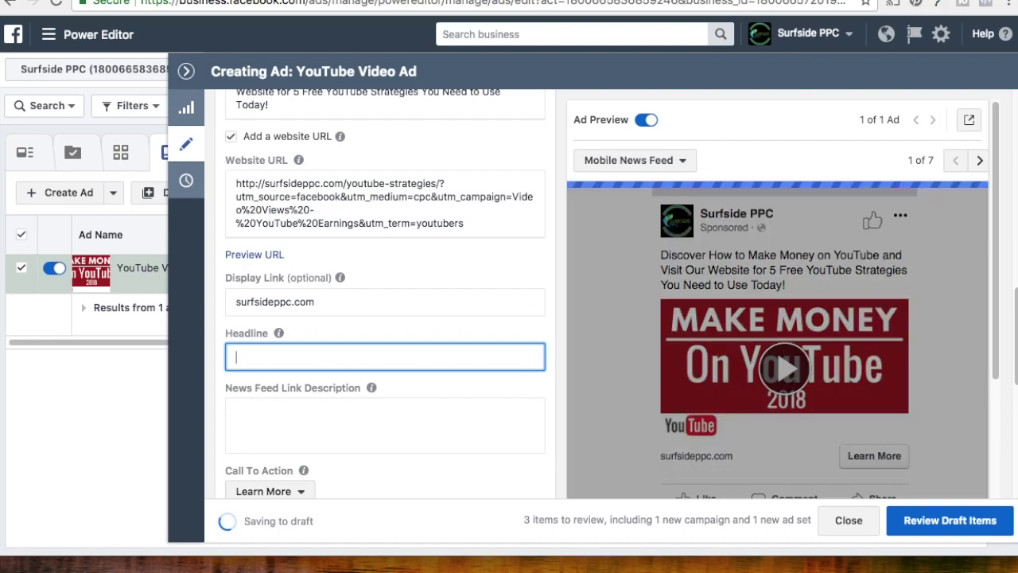
text(5 Free YouT)
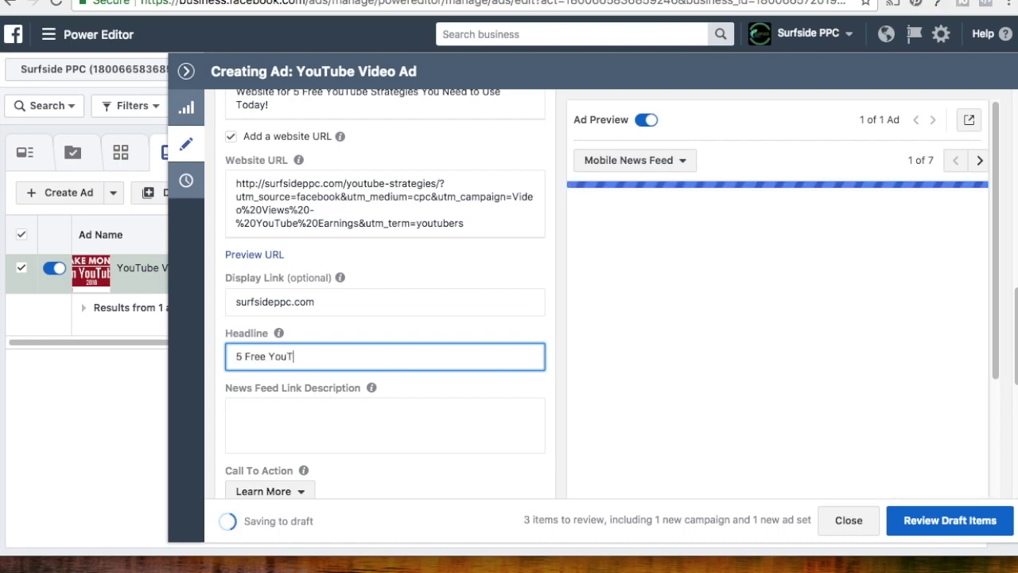
text(ube Strategies)
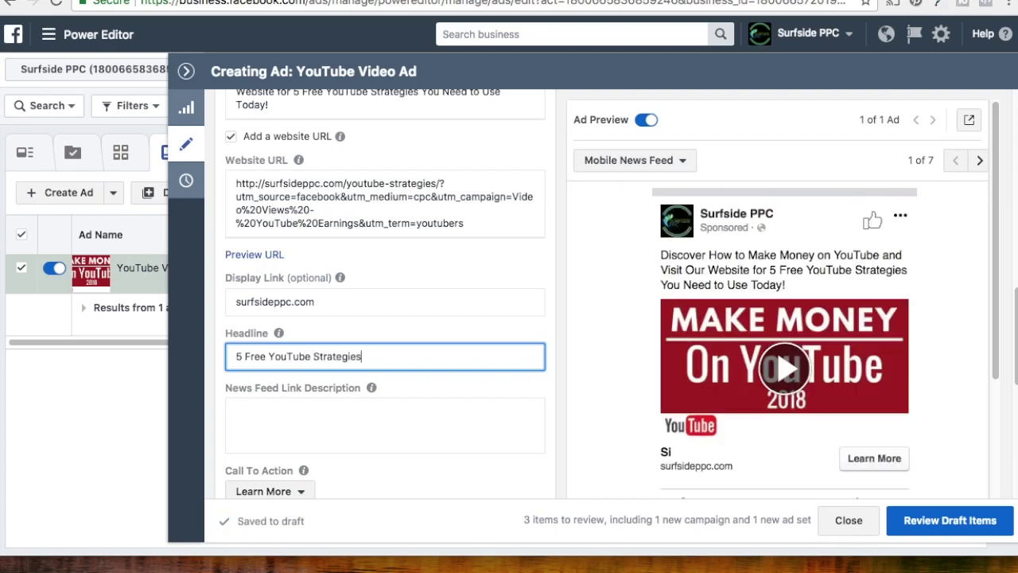
Set the News Feed Link Description to "Visit our website to discover 5 free YouTube strategies you need to be using in 2018!"
key(Tab)
text(Visit our website to )
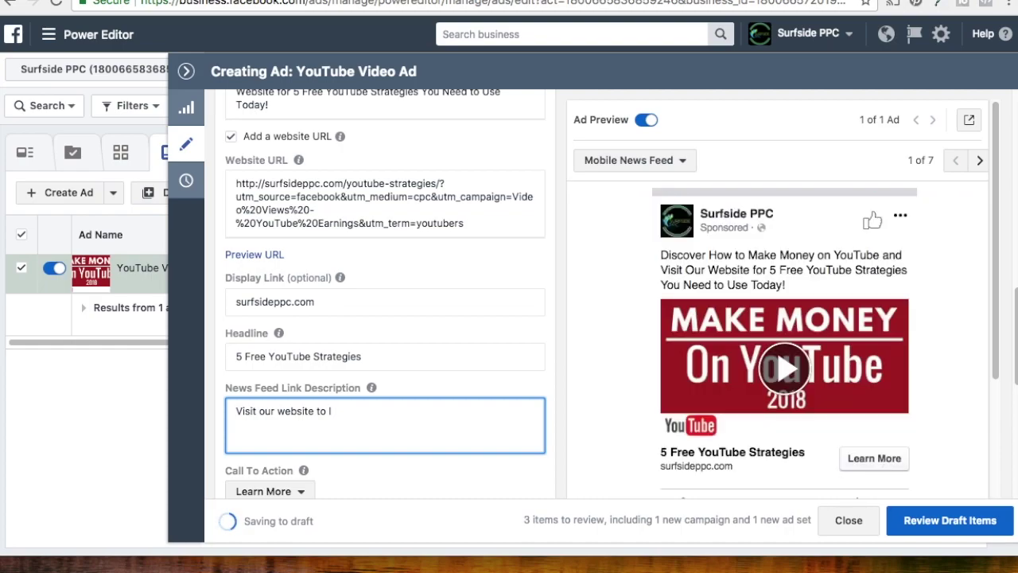
text(discover 5 )
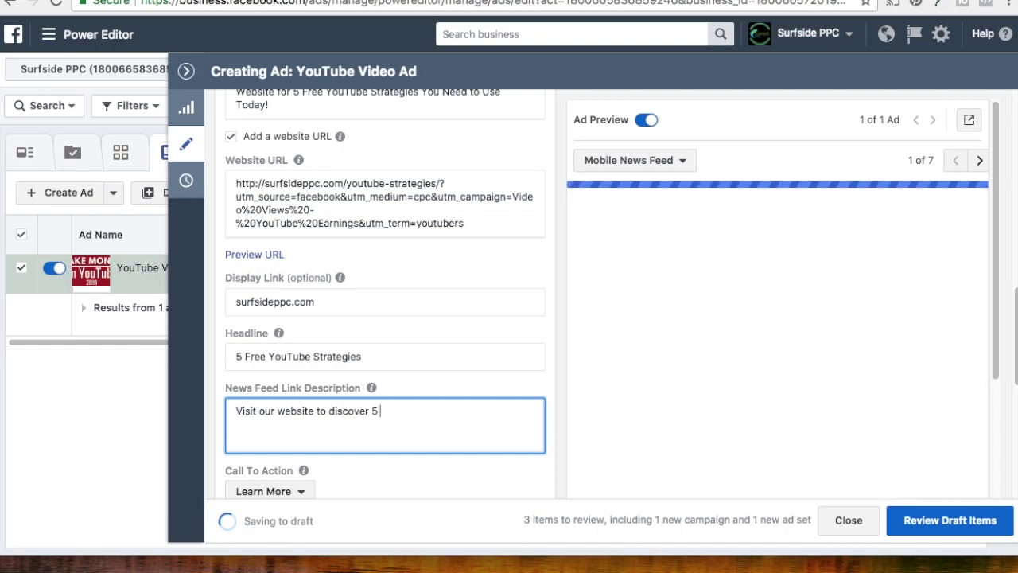
text(free YouTube stra)
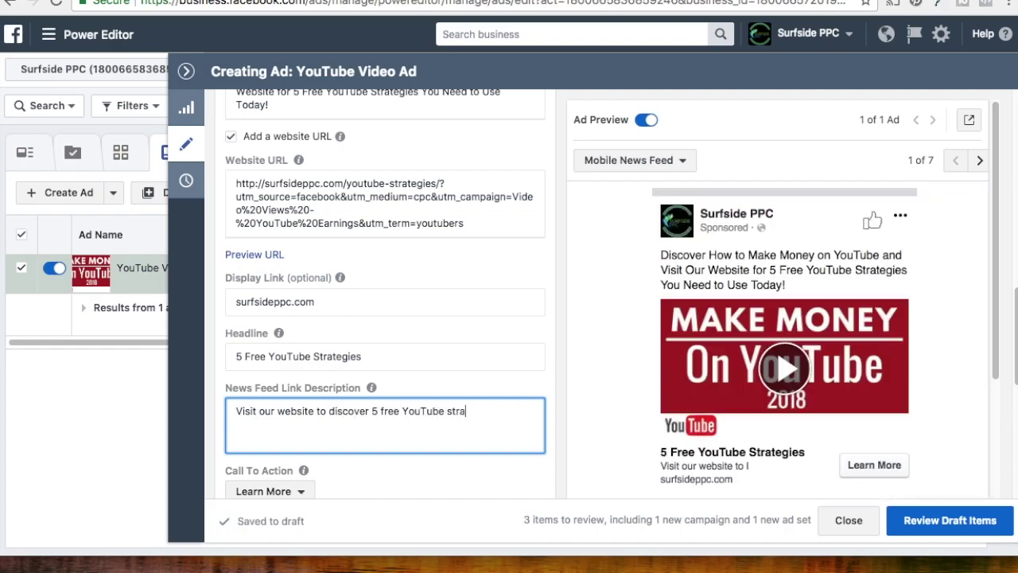
text(tegies you need to be using in 201)
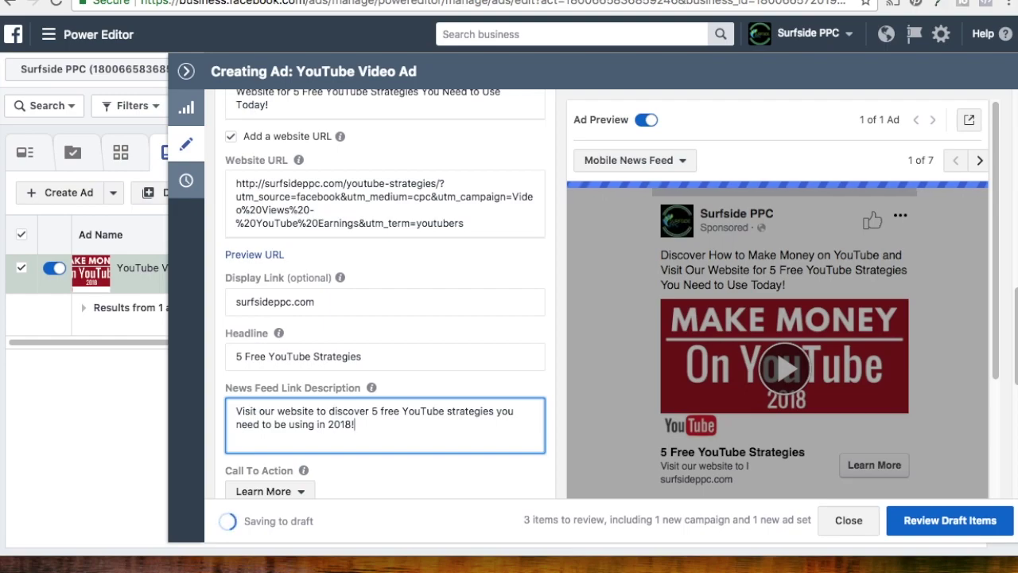
text(8!)
Try Sign Up as the ad's call to action, and return it to Learn More
scroll(398, 414, down, 1)
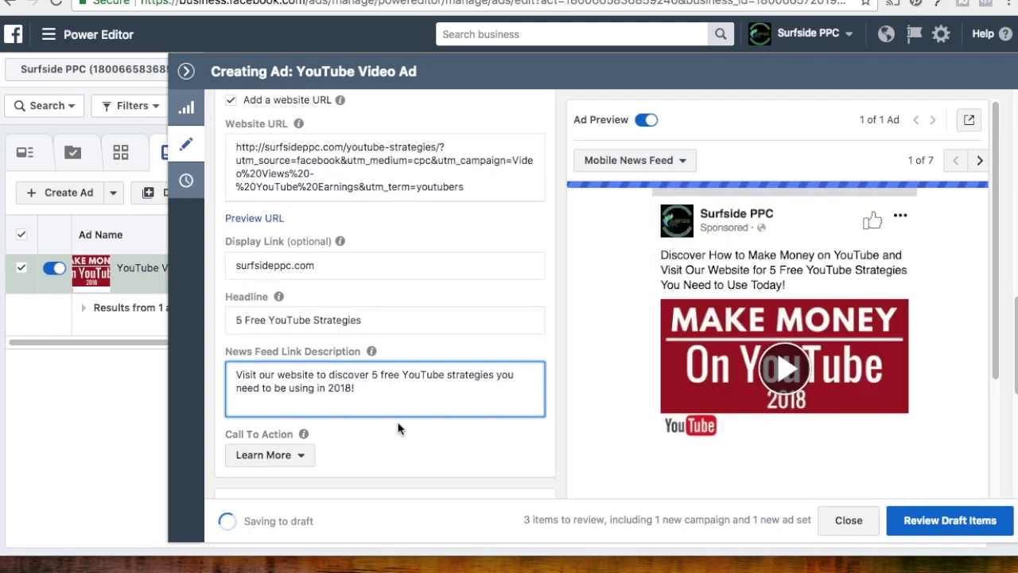
scroll(364, 446, down, 3)
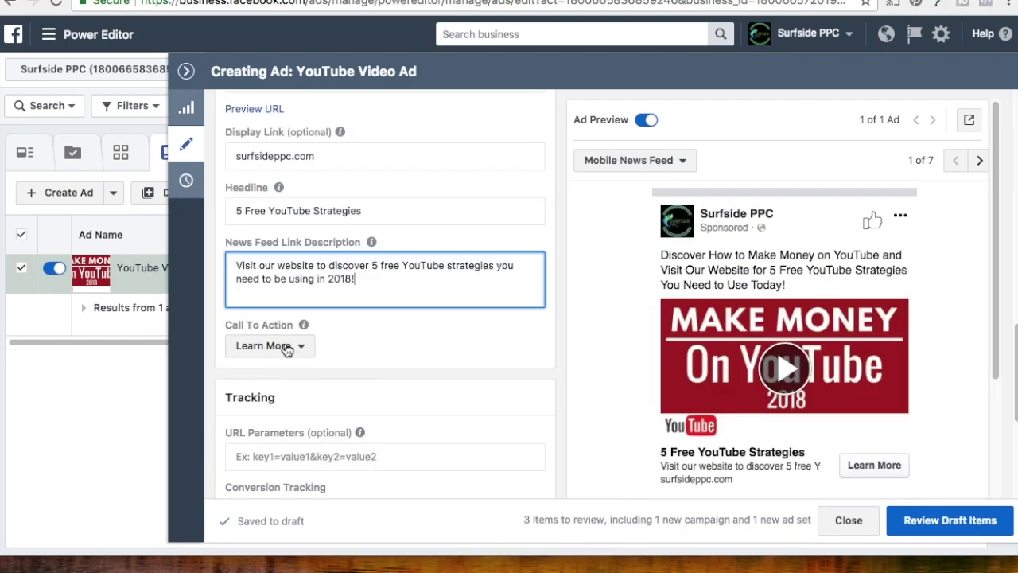
click(268, 347)
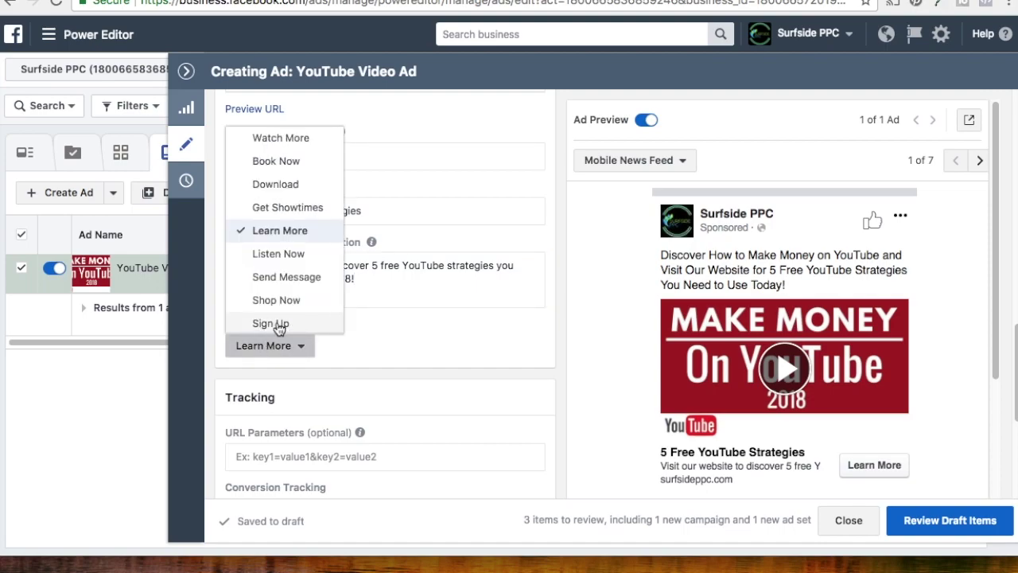
click(270, 323)
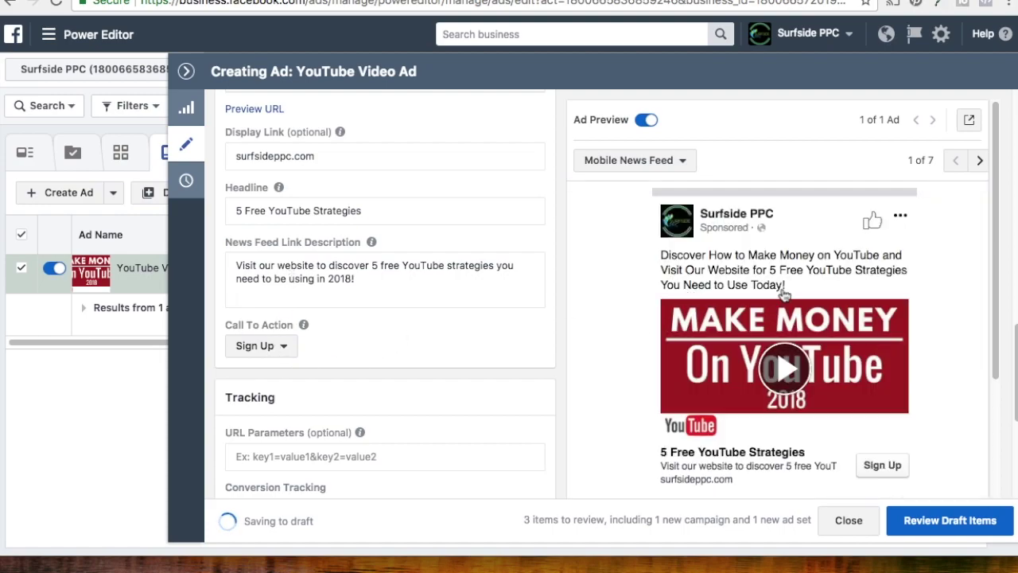
click(269, 345)
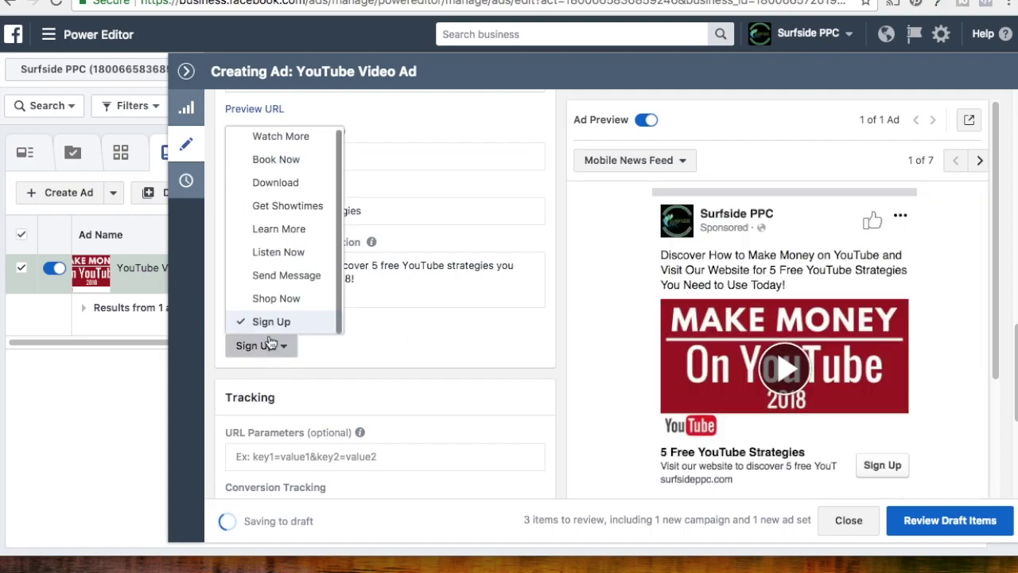
click(276, 229)
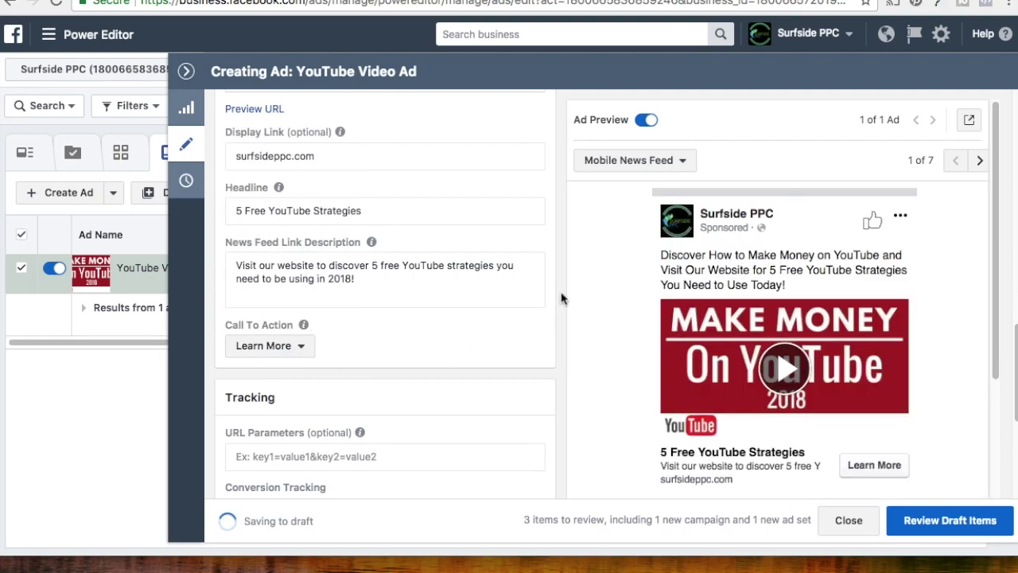
Review the ad's Tracking section, including its URL parameters, Facebook Pixel and event options
scroll(561, 303, down, 2)
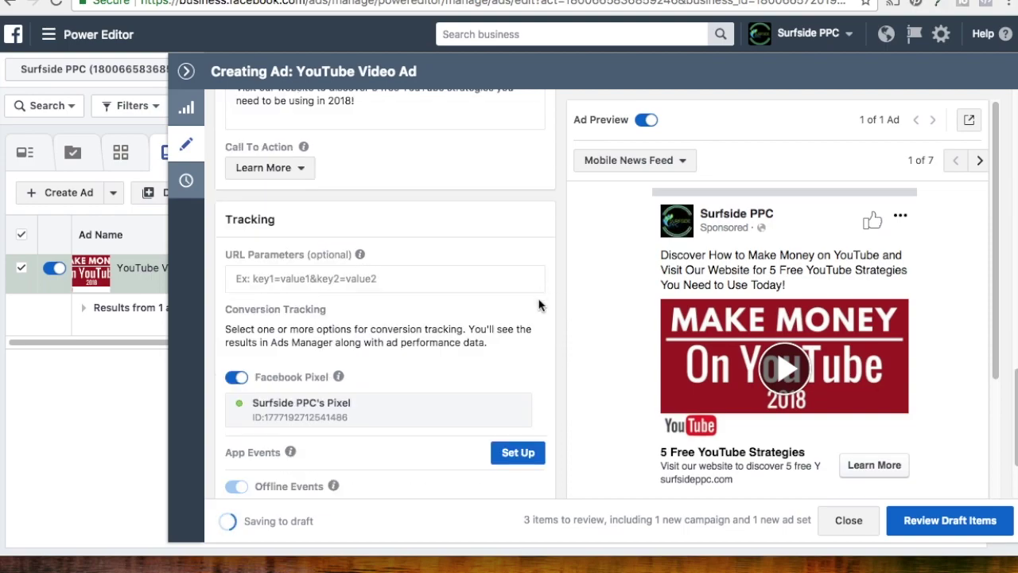
scroll(539, 302, down, 1)
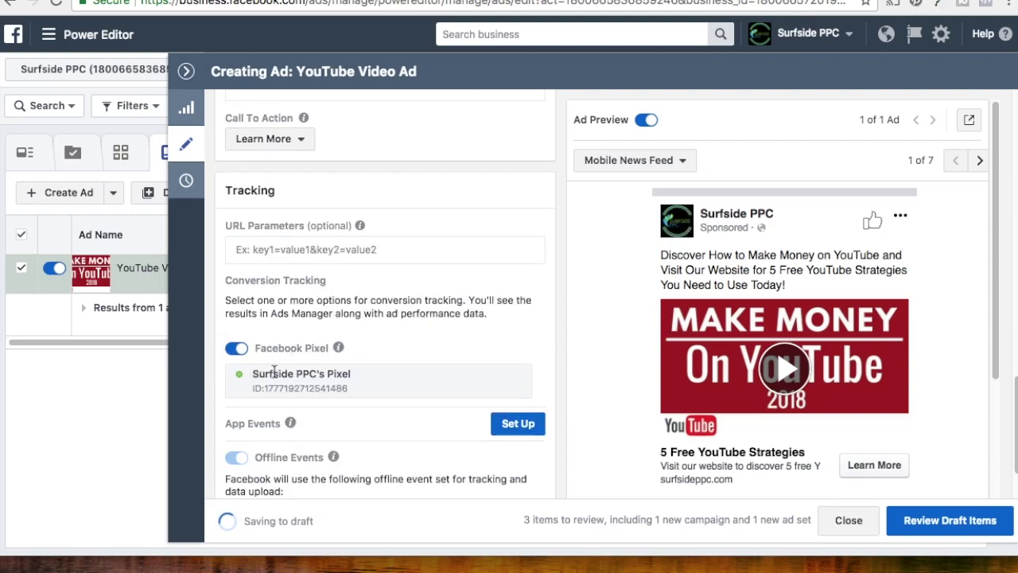
scroll(443, 296, up, 3)
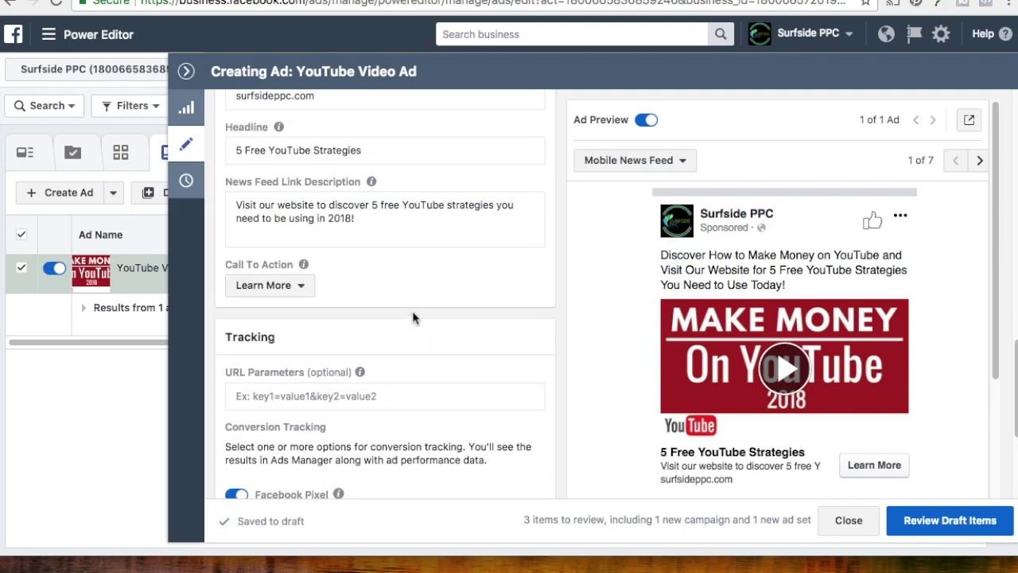
Switch to the YouTube strategies landing page and enter its thank-you page address, surfsideppc.com/thank-you
scroll(415, 317, up, 4)
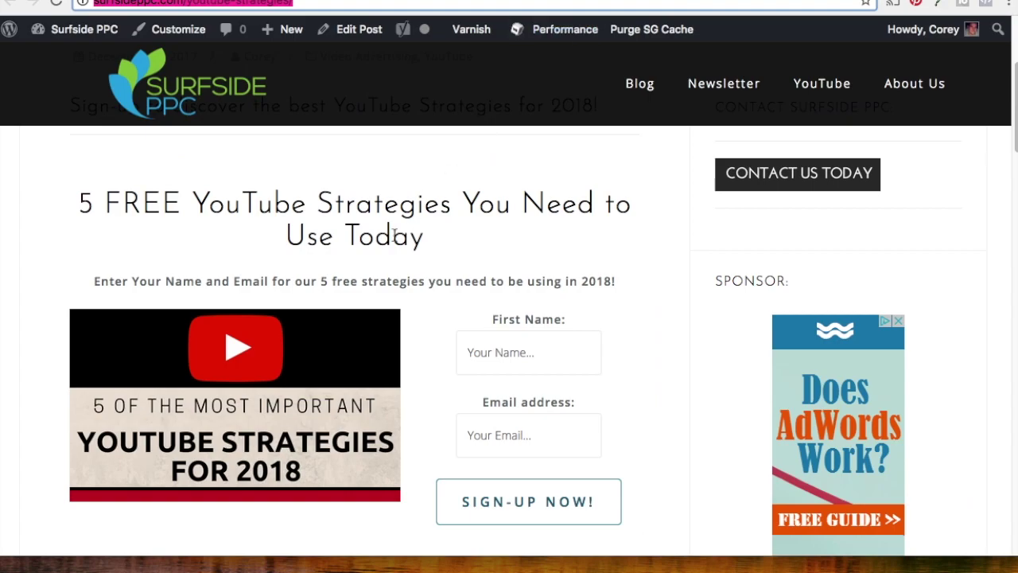
click(307, 3)
drag(307, 2, 199, 2)
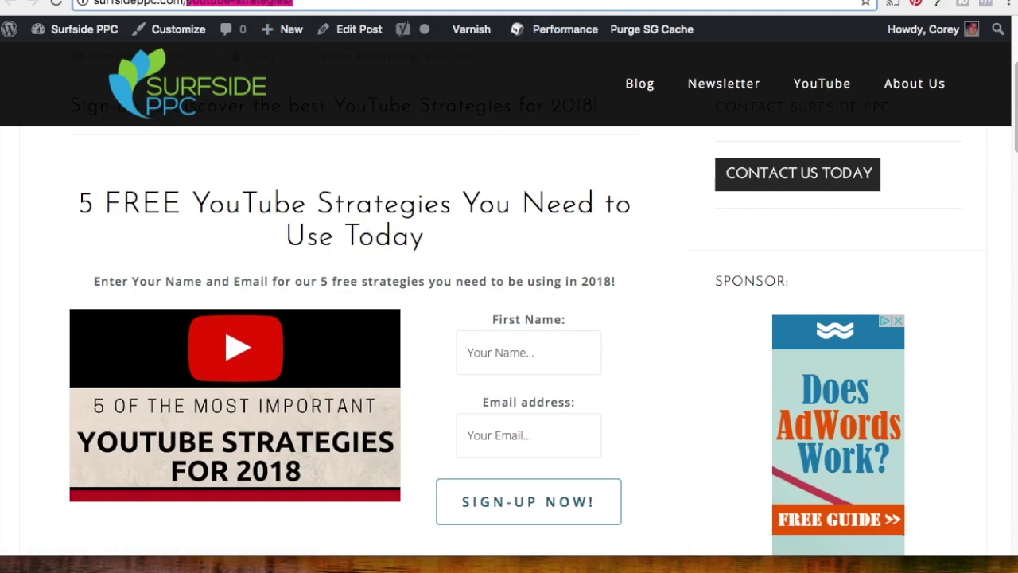
text(th)
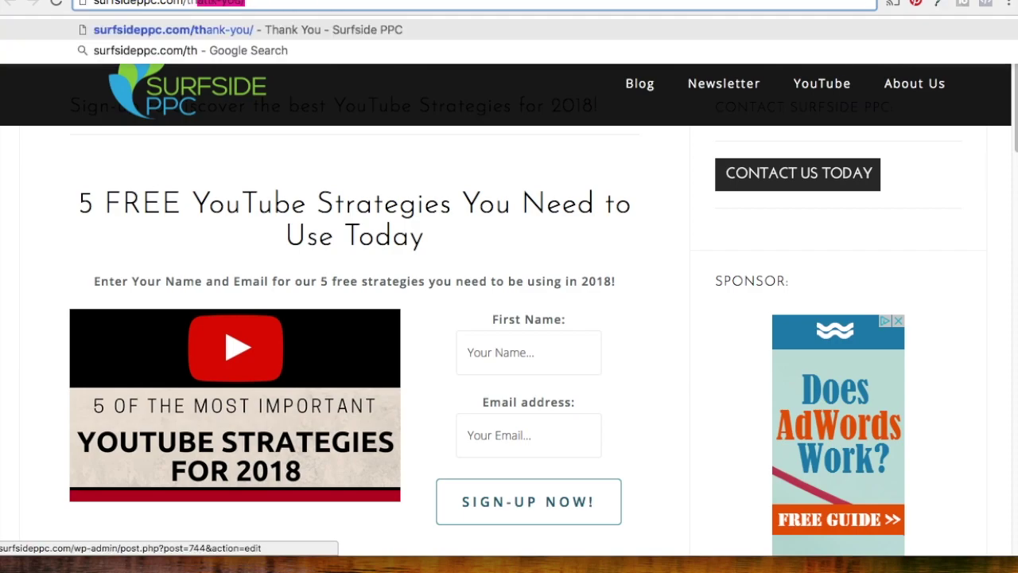
text(ank-you)
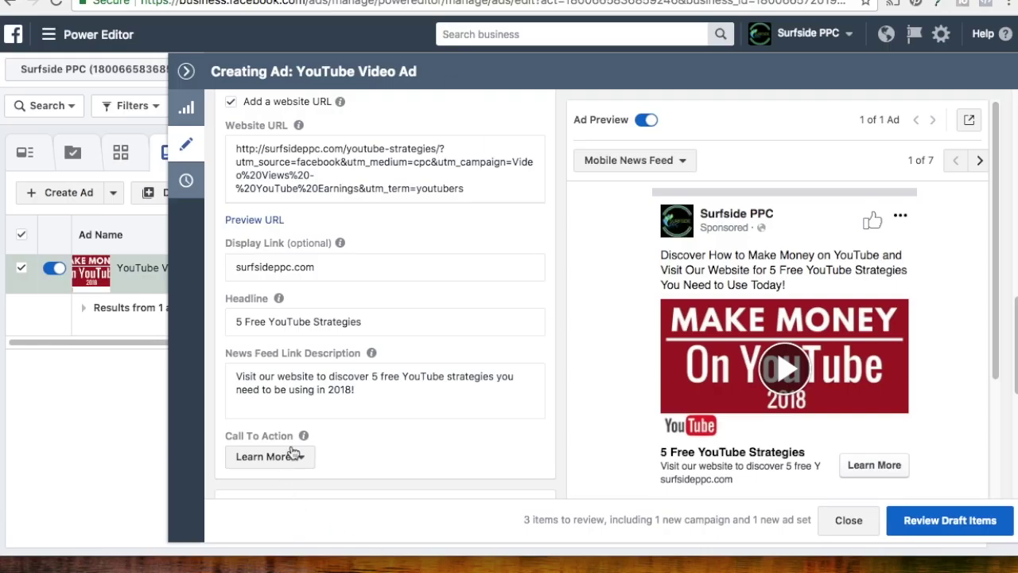
Return to Power Editor, close the ad editor, and confirm the draft campaign, ad set and ad for publication
scroll(293, 451, down, 3)
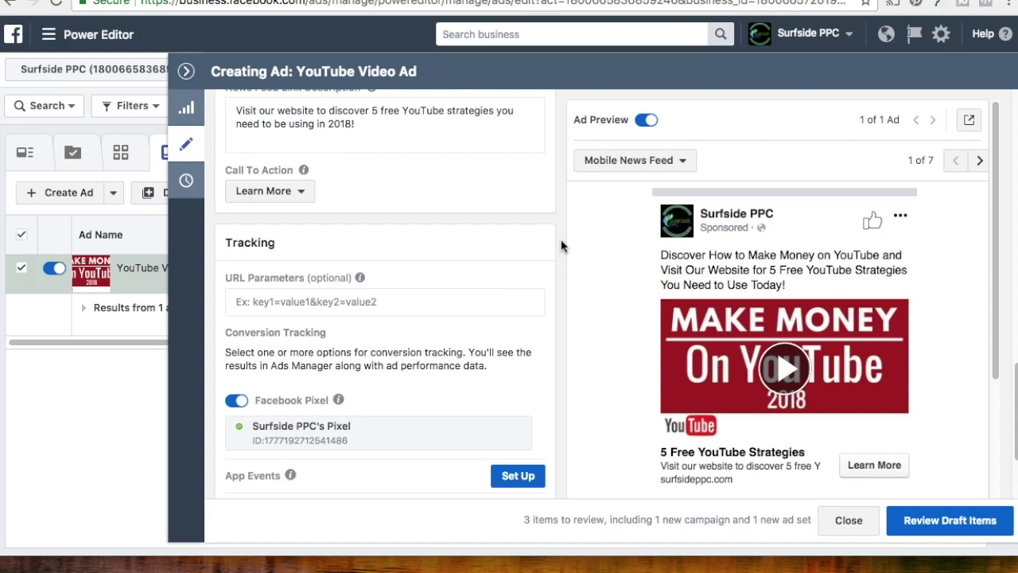
scroll(560, 247, down, 3)
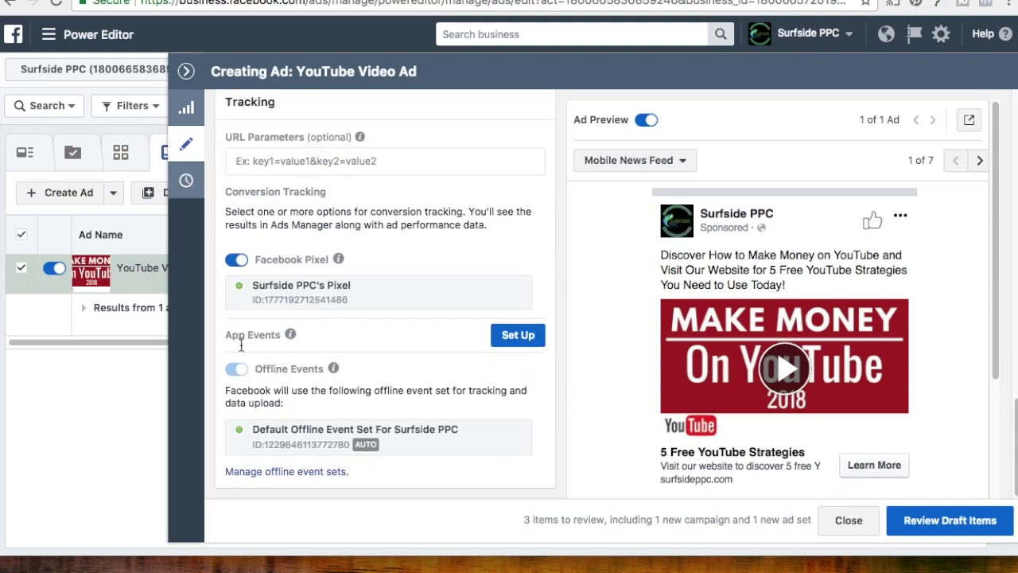
scroll(566, 358, up, 10)
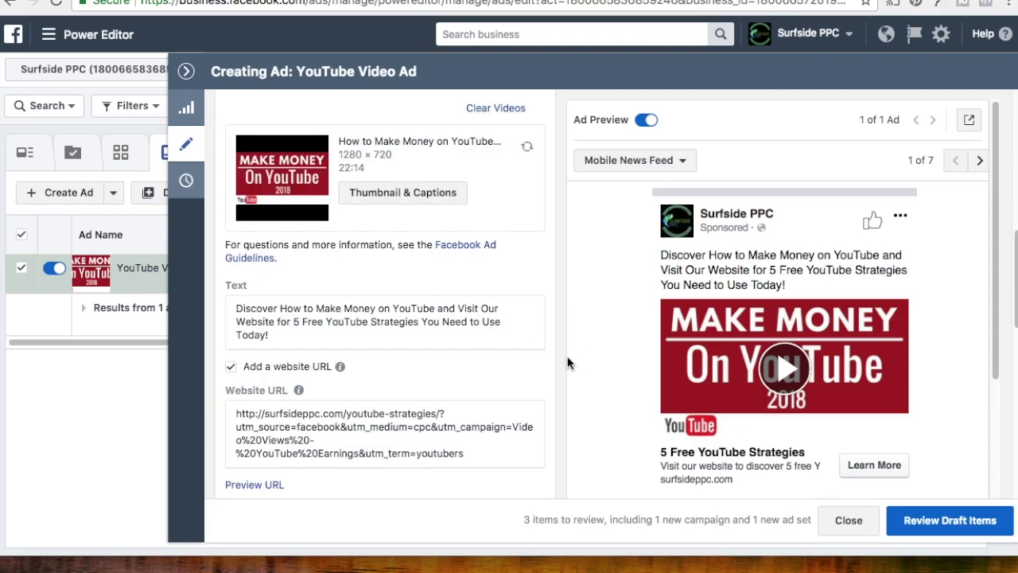
click(185, 73)
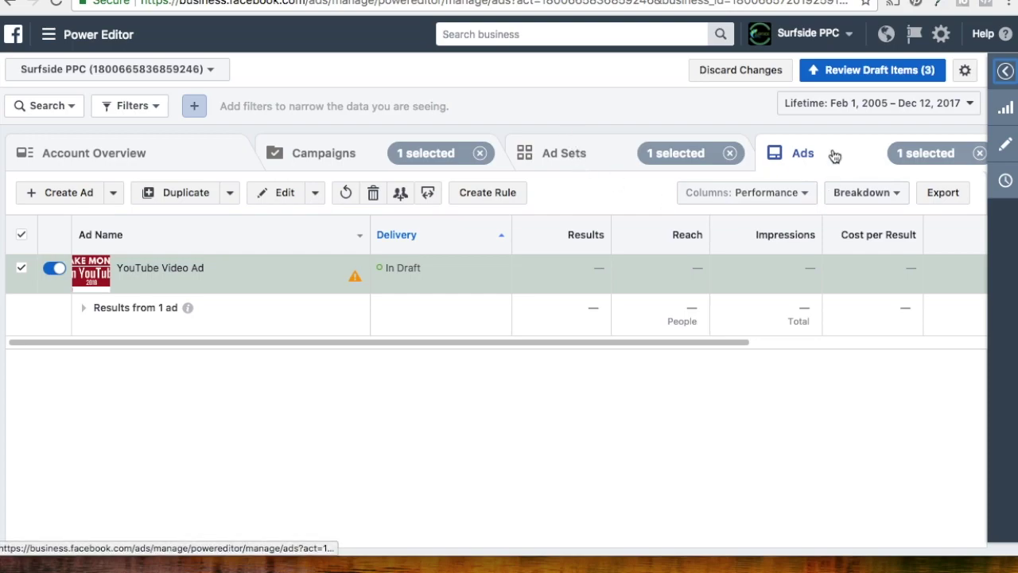
click(879, 71)
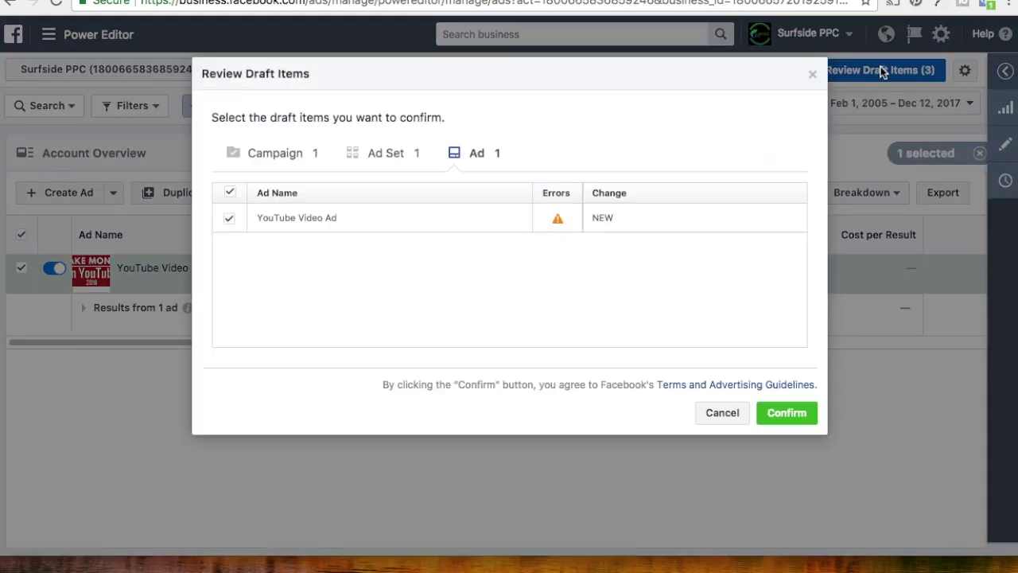
click(785, 414)
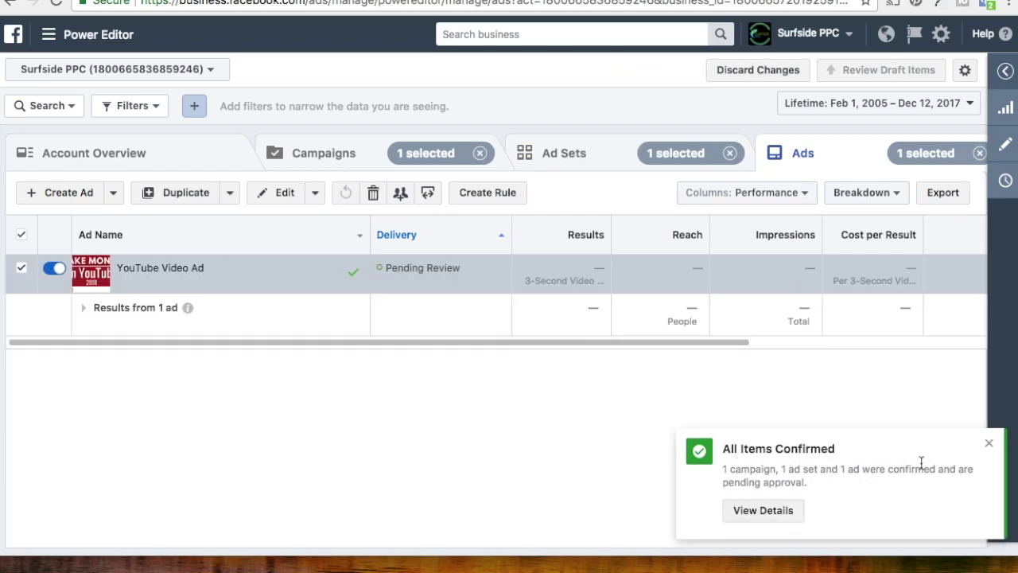
click(990, 445)
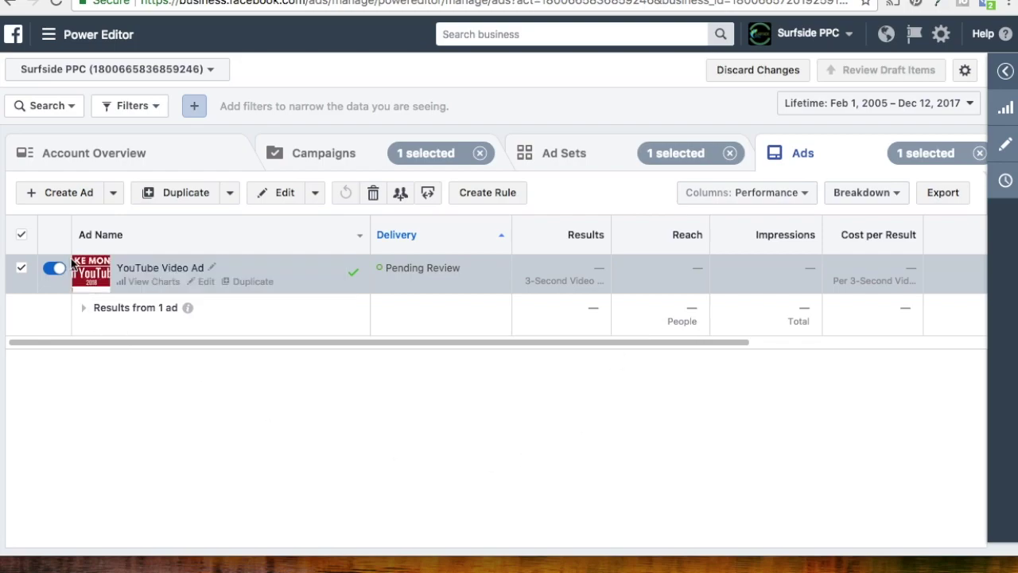
Duplicate the YouTube Creators ad set into its original campaign with 2 copies
click(565, 153)
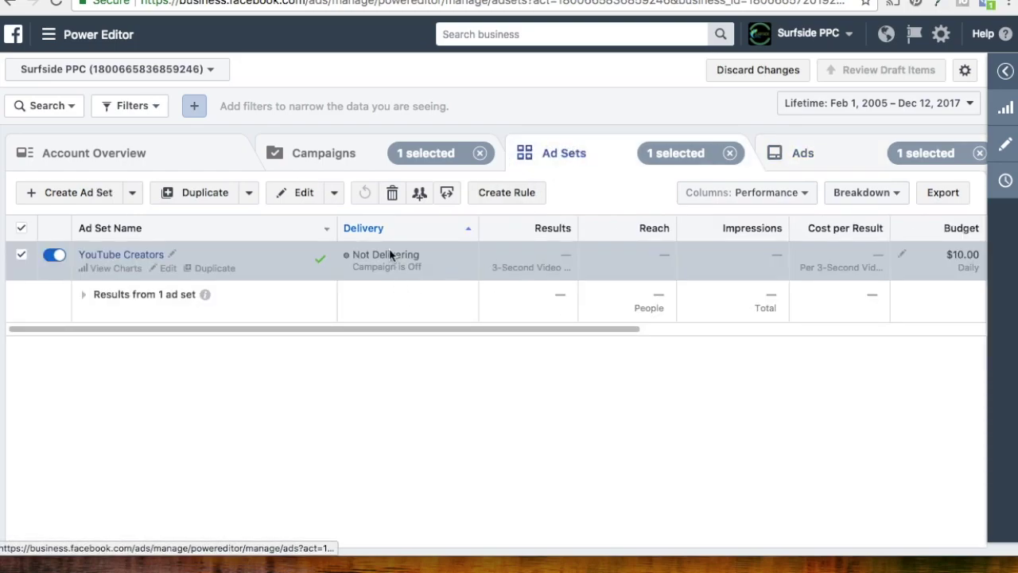
click(328, 156)
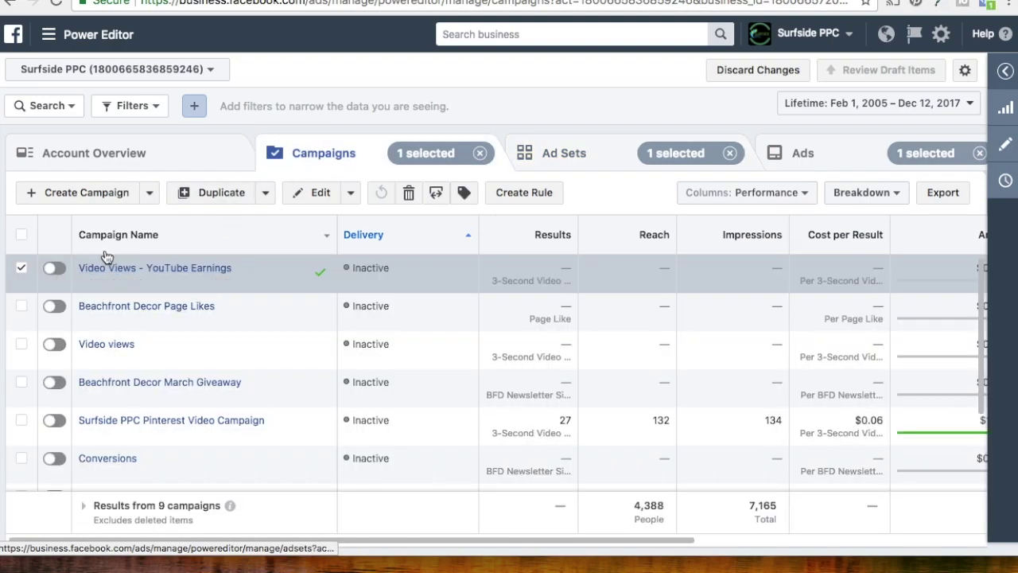
click(569, 159)
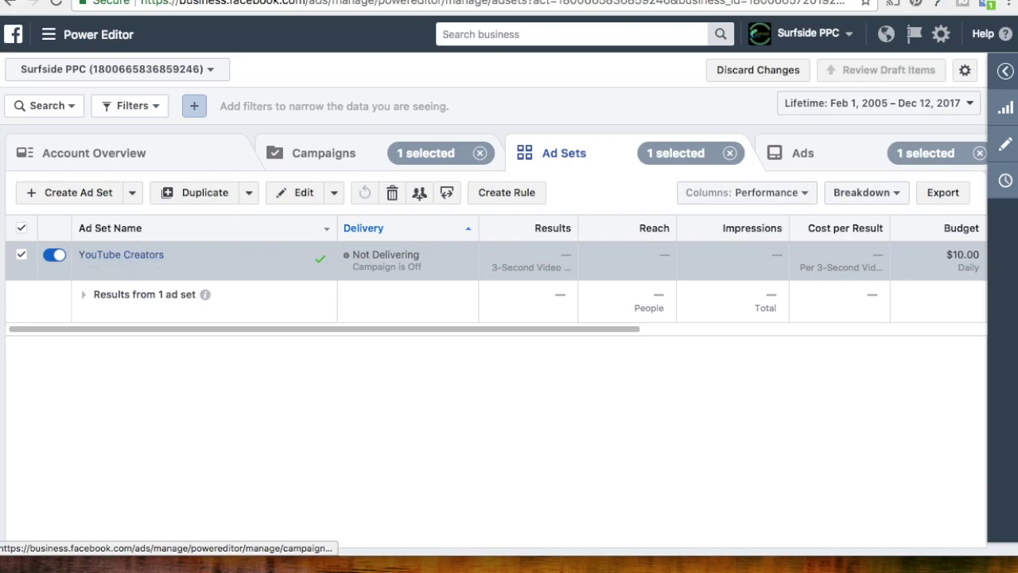
click(216, 268)
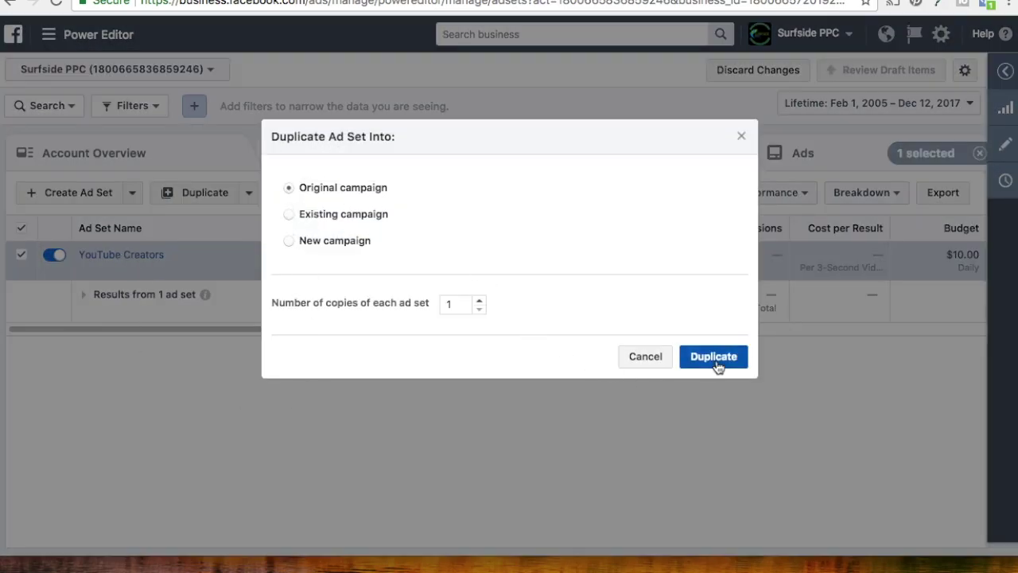
click(479, 301)
click(479, 301)
click(479, 301)
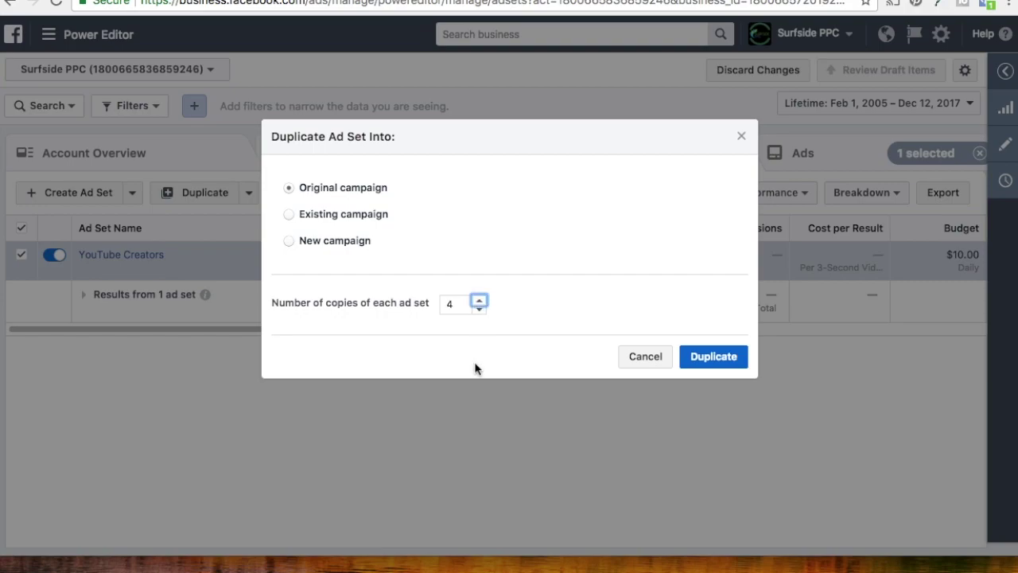
click(480, 312)
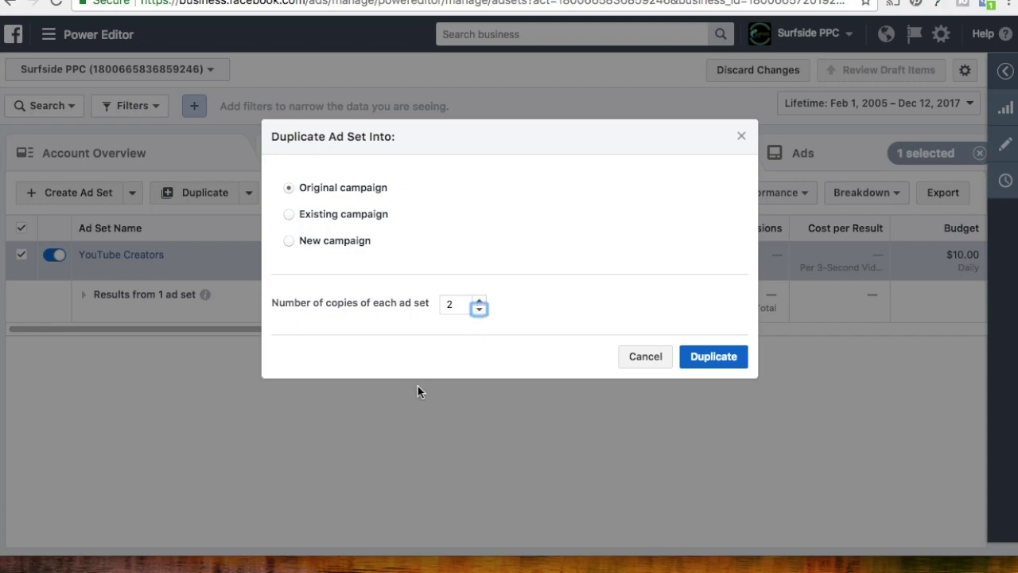
click(732, 364)
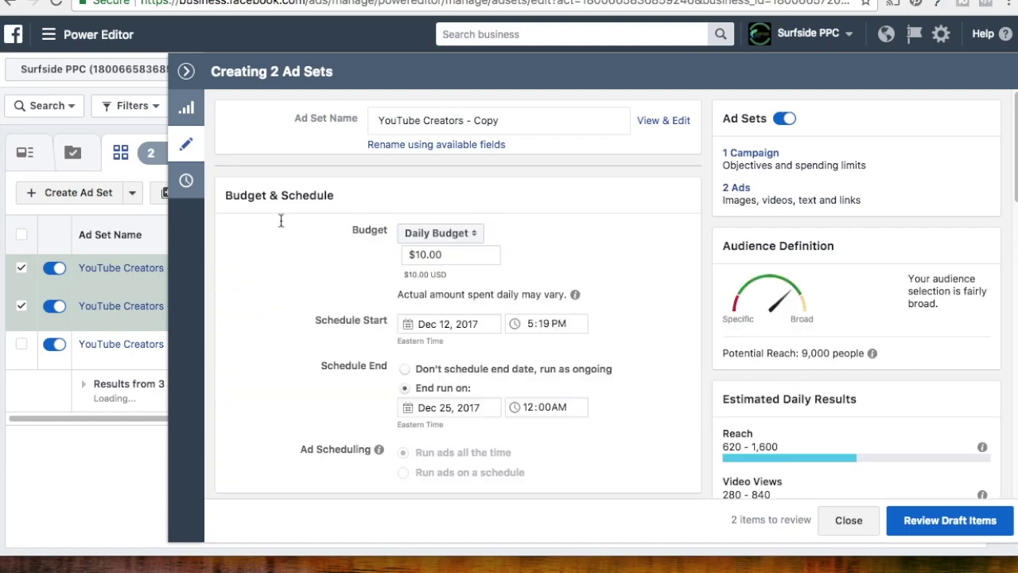
Apply the saved audience "Surfside PPC - Home Business" to both duplicated ad sets
scroll(288, 287, down, 5)
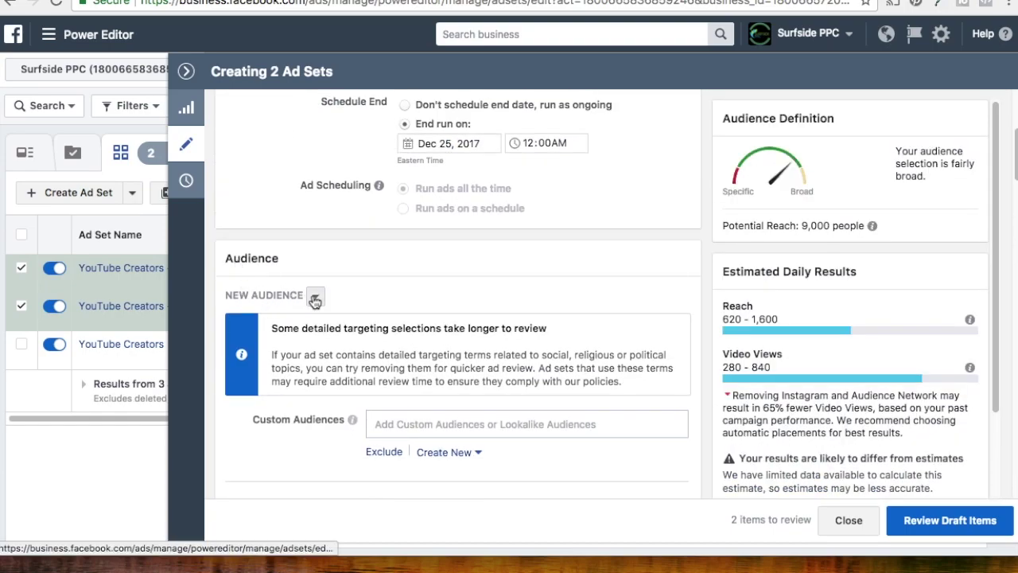
click(316, 300)
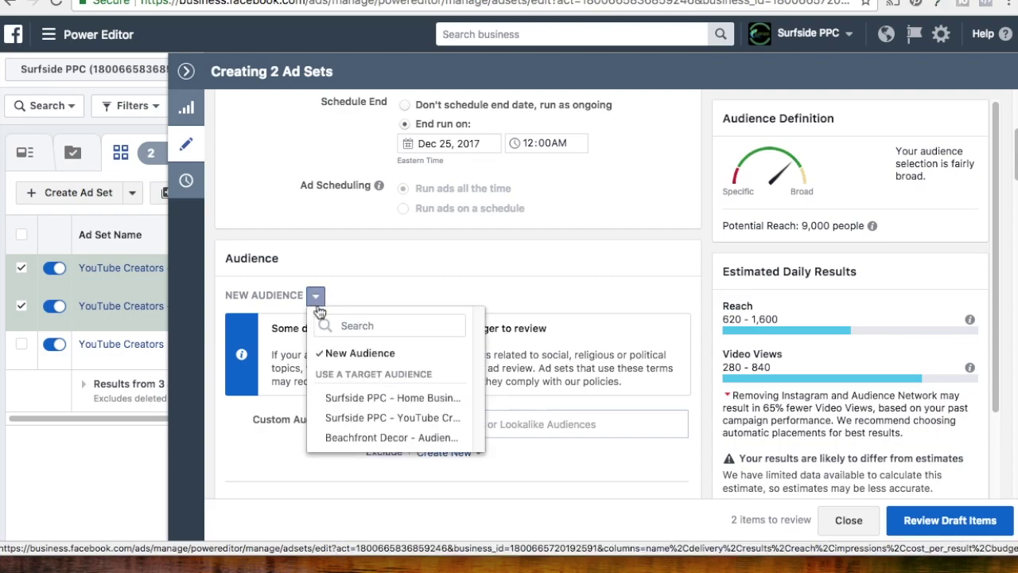
mouse_move(392, 407)
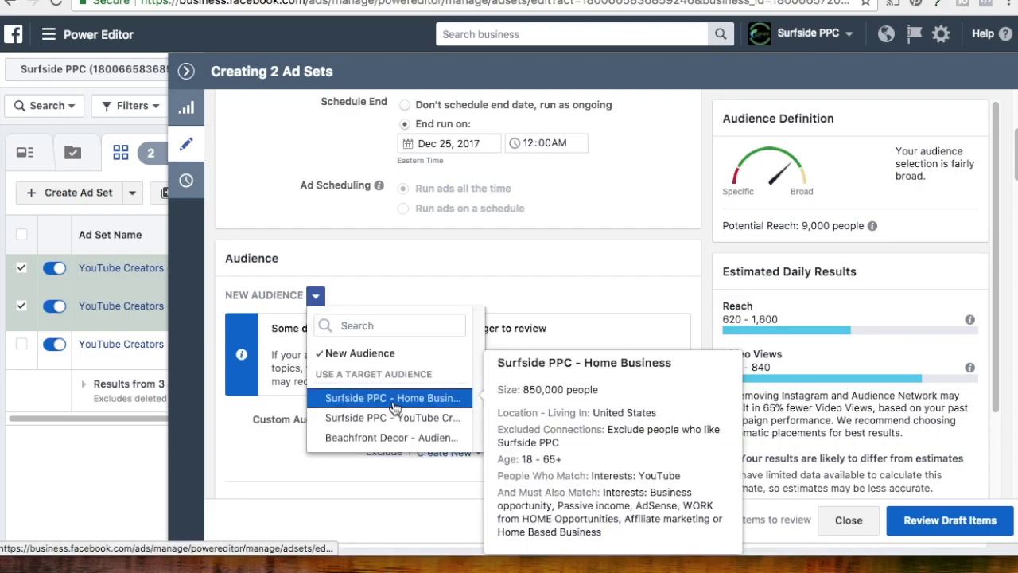
click(394, 406)
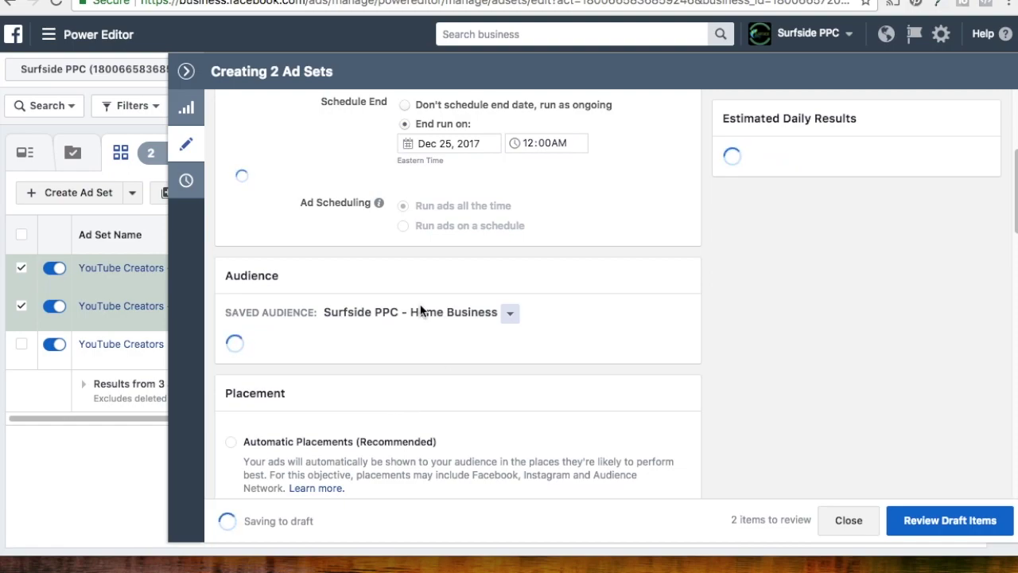
Rename both duplicated ad sets as "Home Business" and close their editor
scroll(422, 287, up, 5)
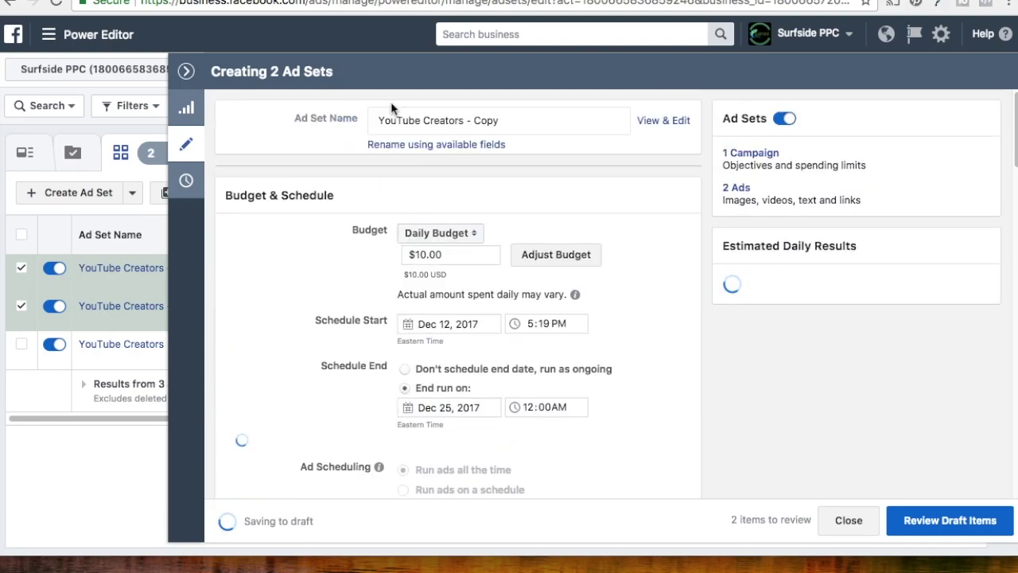
triple_click(439, 122)
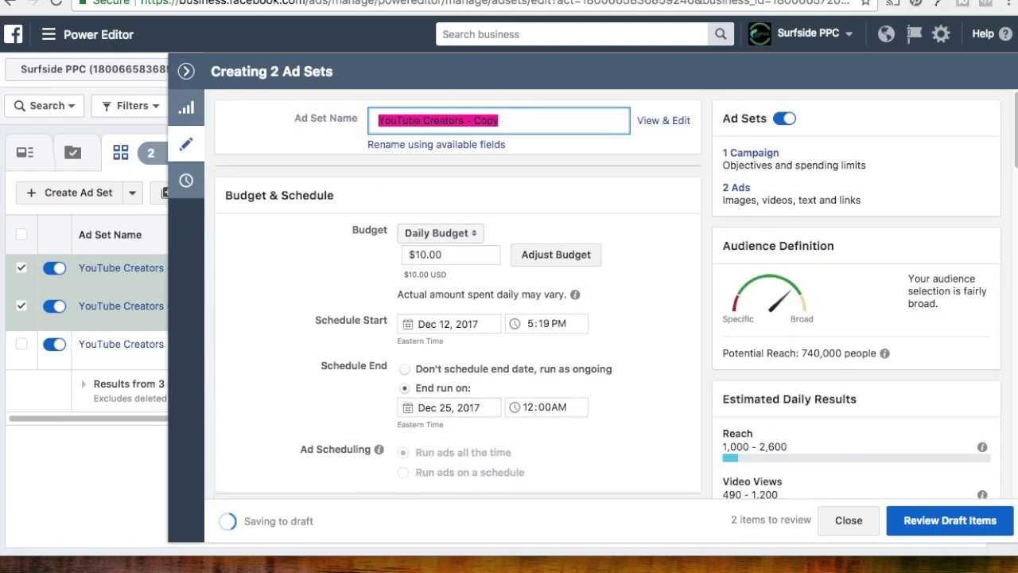
text(Home Business)
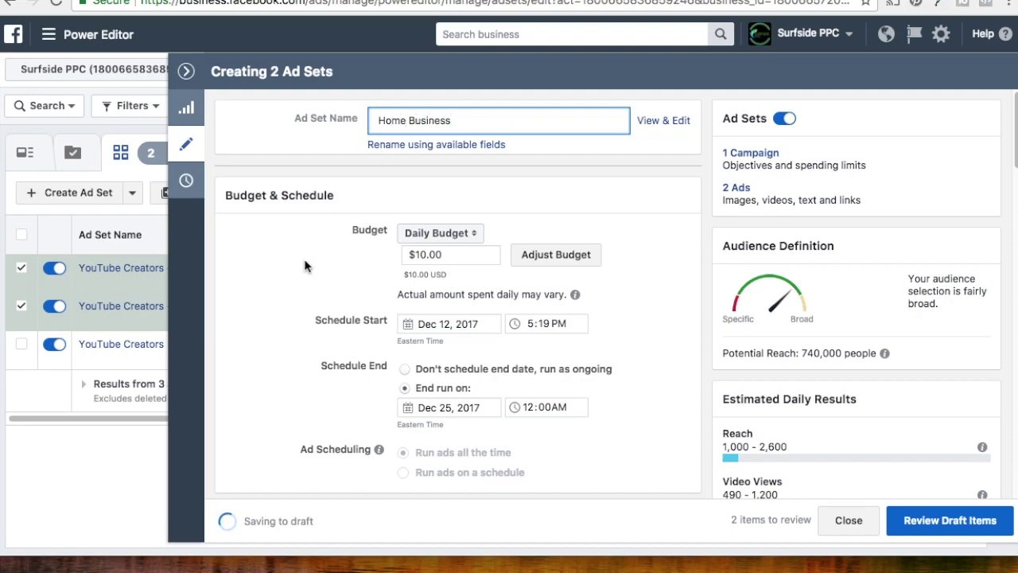
click(241, 266)
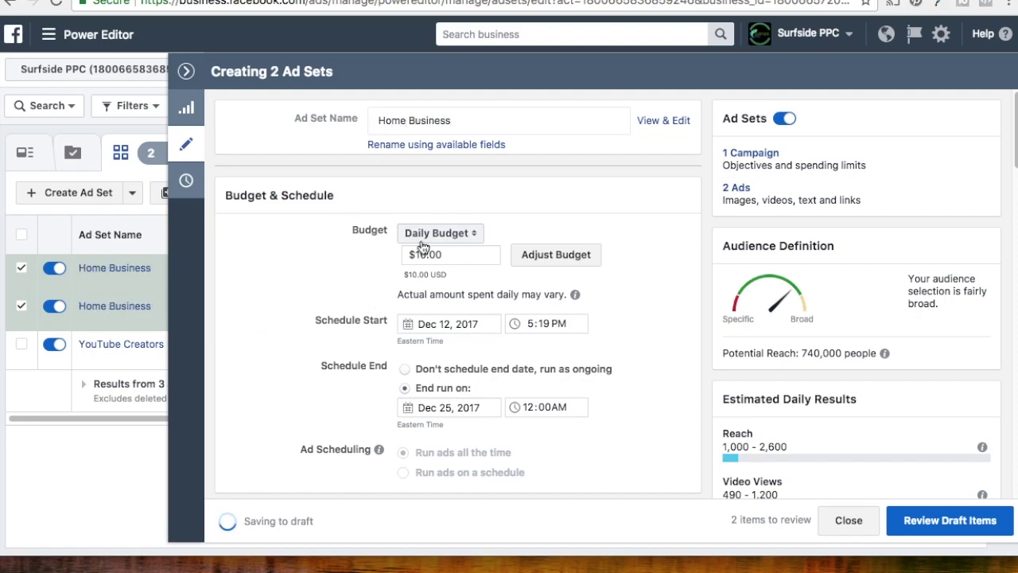
scroll(280, 257, down, 2)
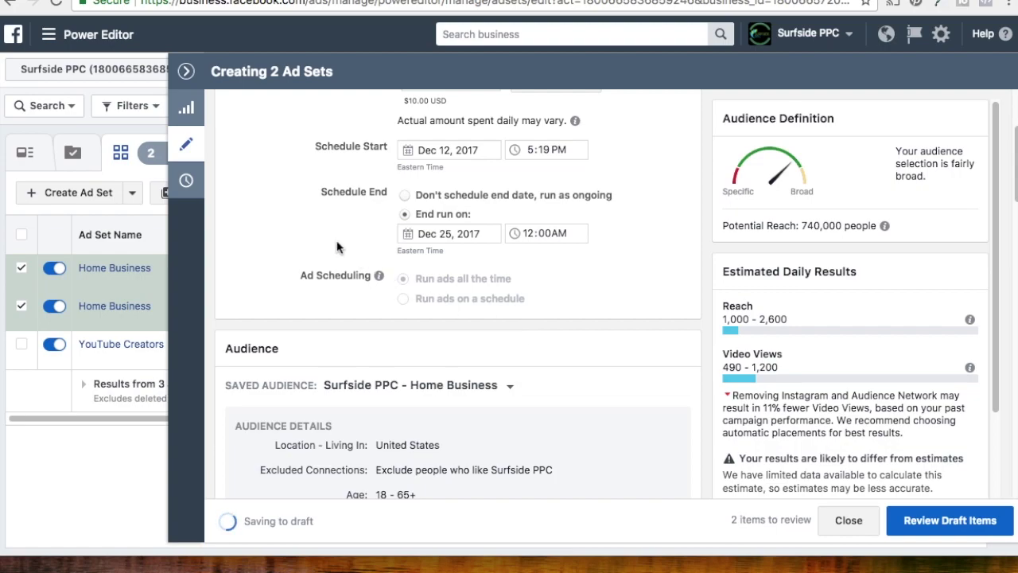
scroll(269, 171, up, 1)
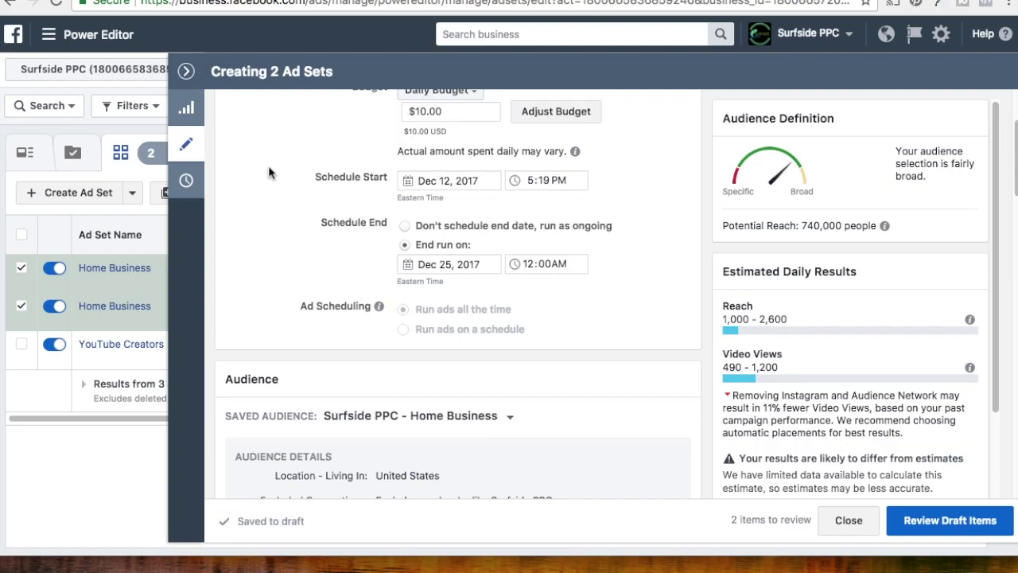
click(186, 71)
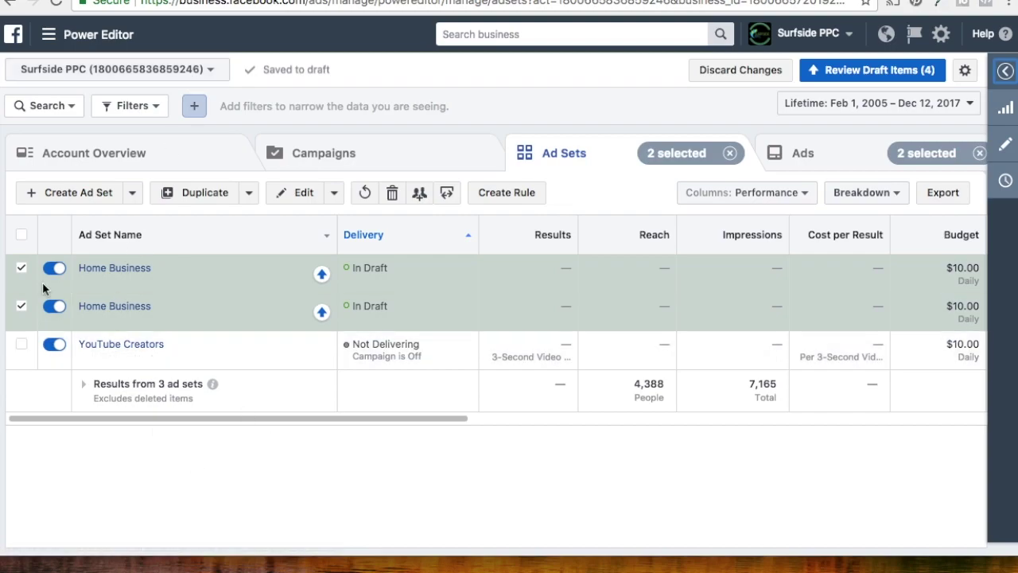
Delete the first of the two draft Home Business ad sets
click(24, 239)
click(23, 239)
click(22, 268)
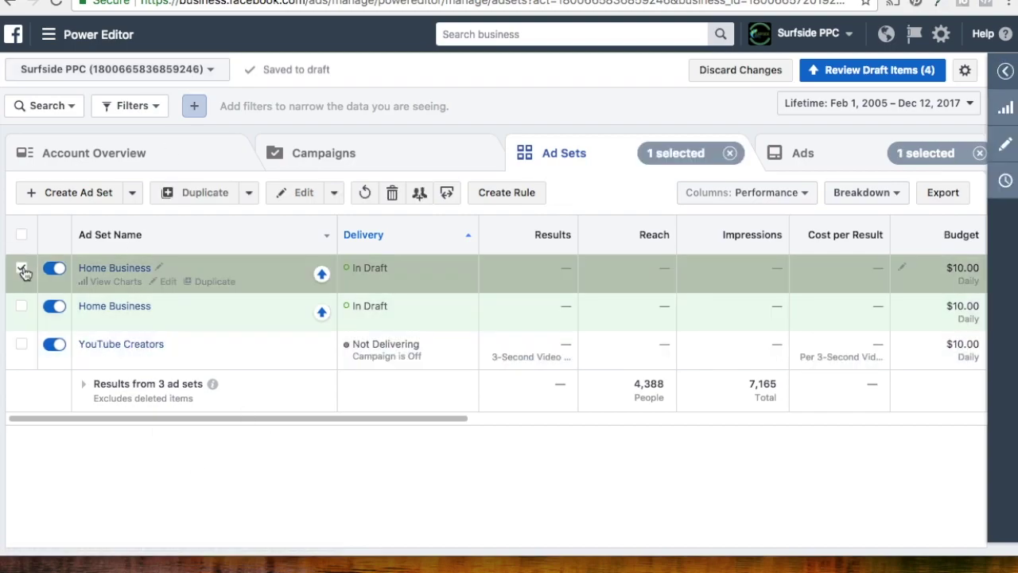
click(394, 196)
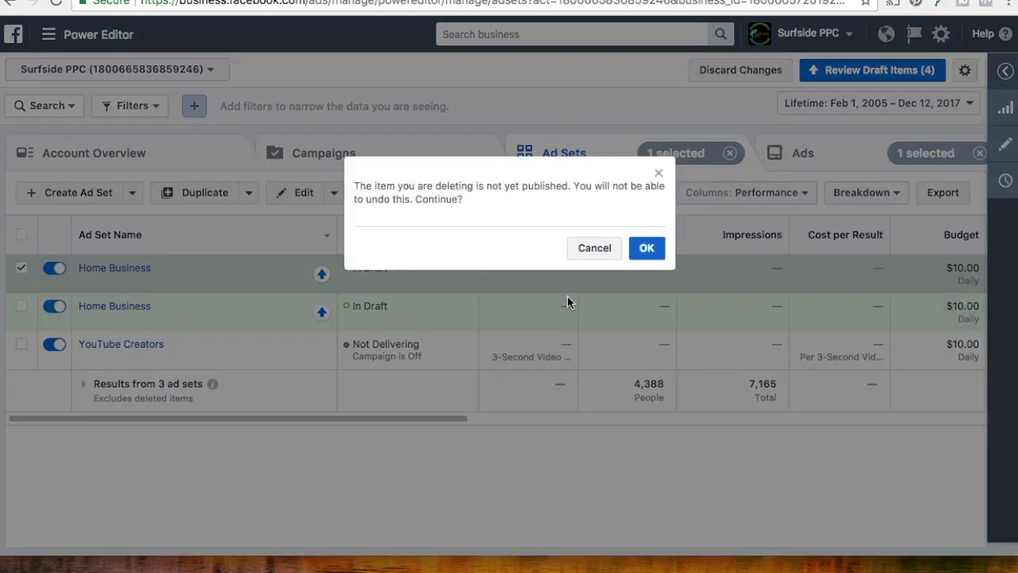
click(646, 248)
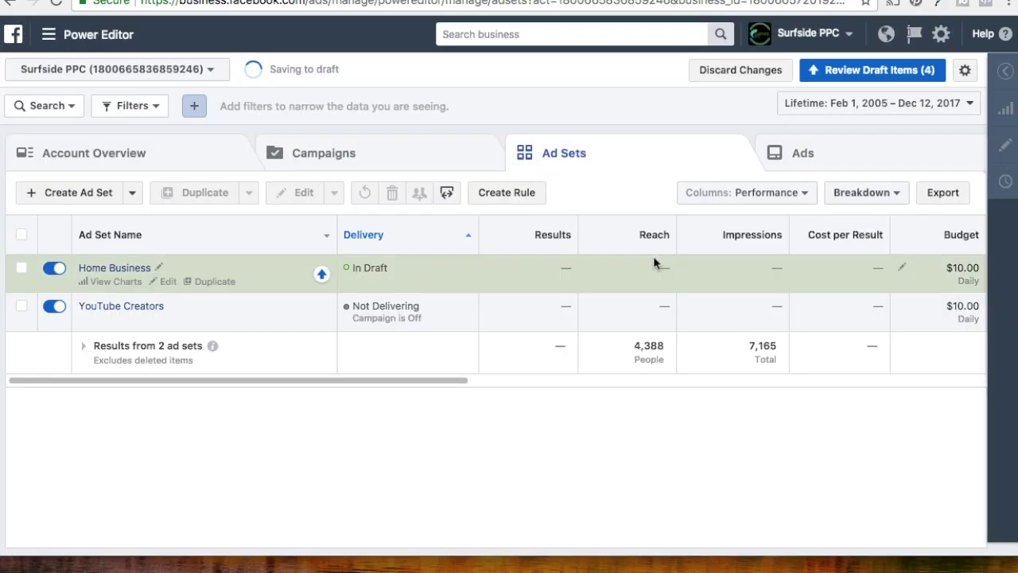
Open the ads of the Home Business ad set, and change the campaign term in the Campaign URL Builder to homebusiness
click(99, 270)
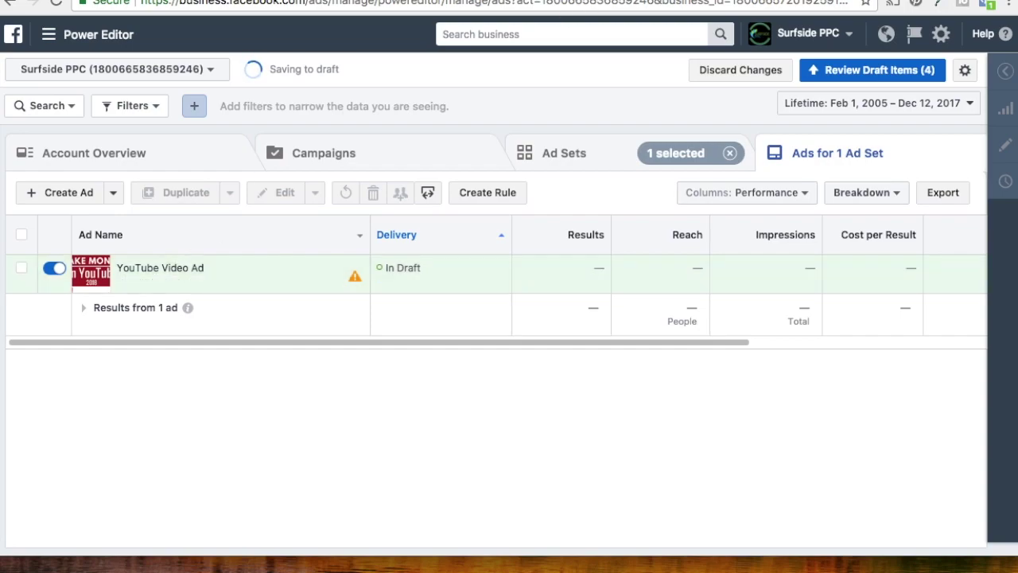
click(835, 2)
scroll(740, 291, up, 5)
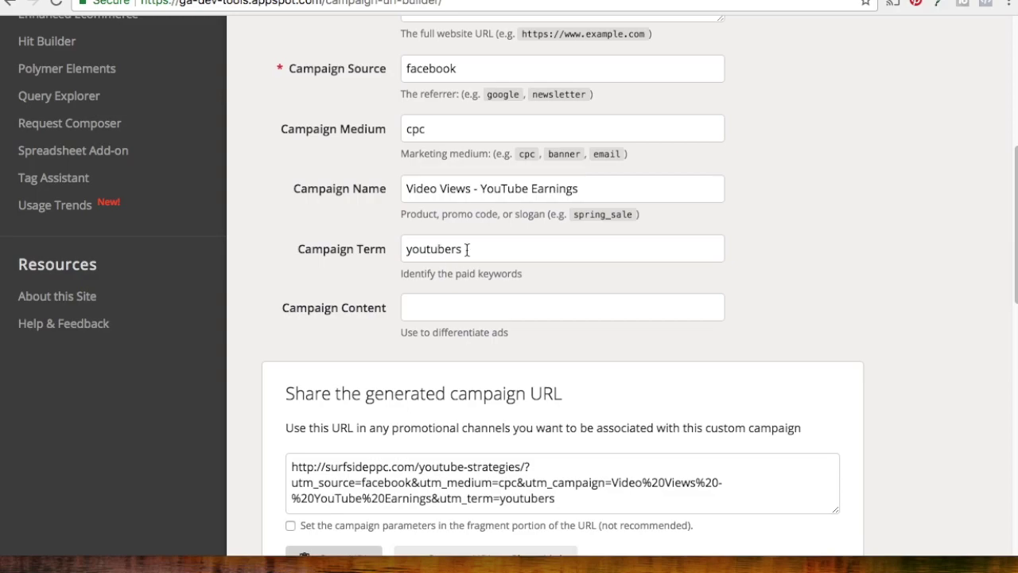
drag(473, 247, 376, 250)
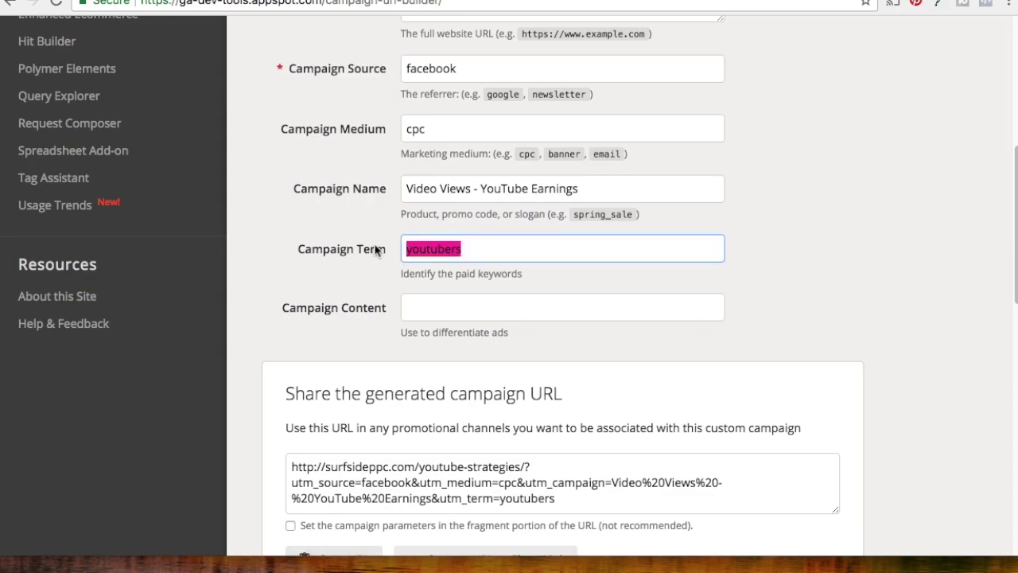
text(homebusiness)
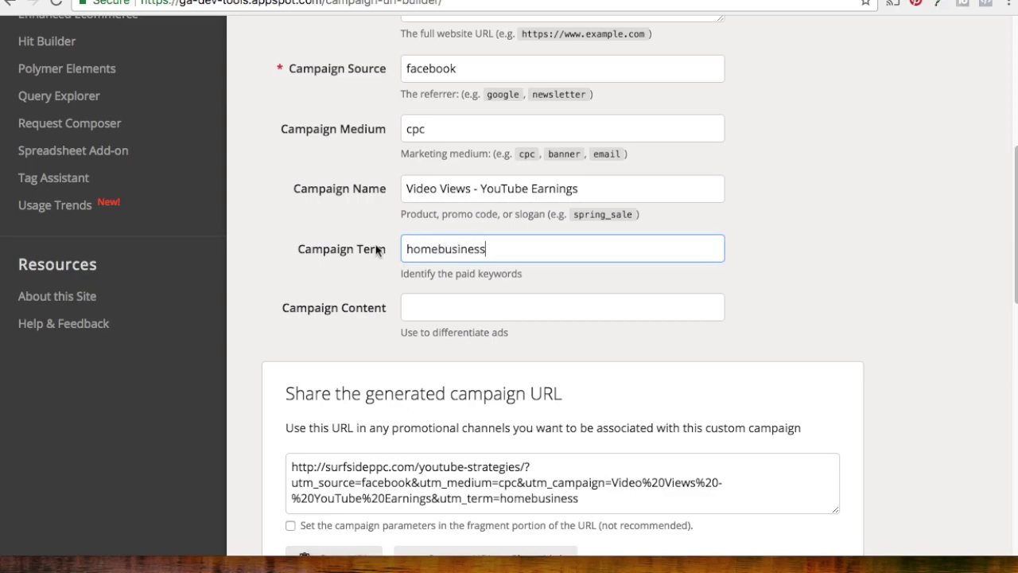
Check the campaign name and campaign term fields in the URL builder and copy the generated campaign URL
scroll(896, 275, up, 3)
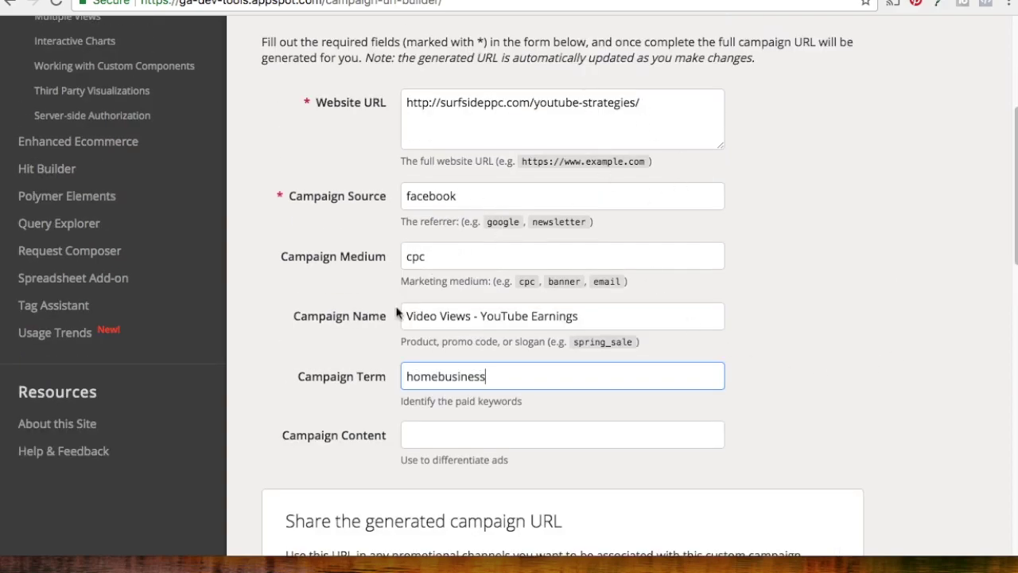
drag(404, 316, 579, 318)
key(Right)
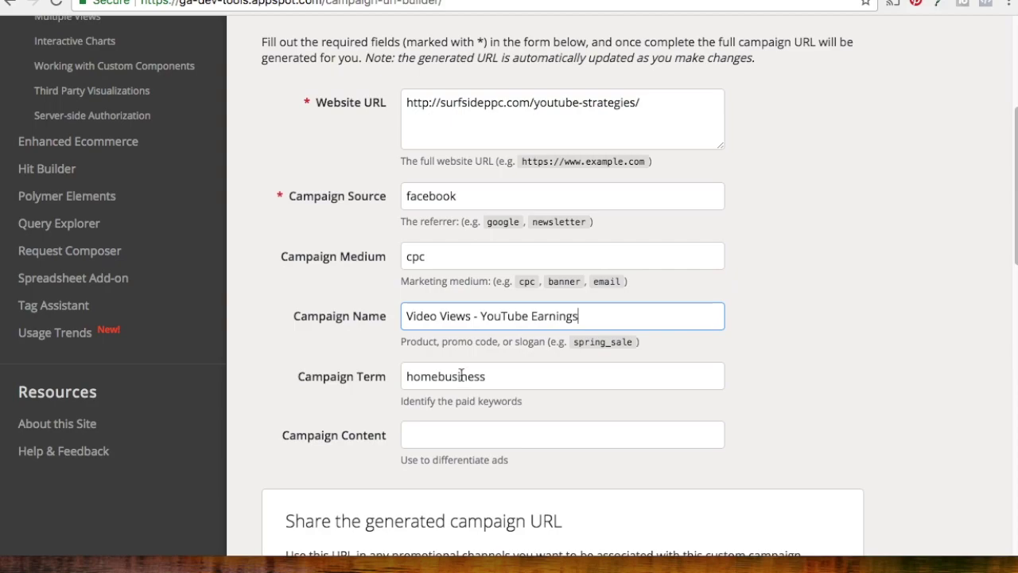
drag(401, 401, 478, 402)
click(501, 405)
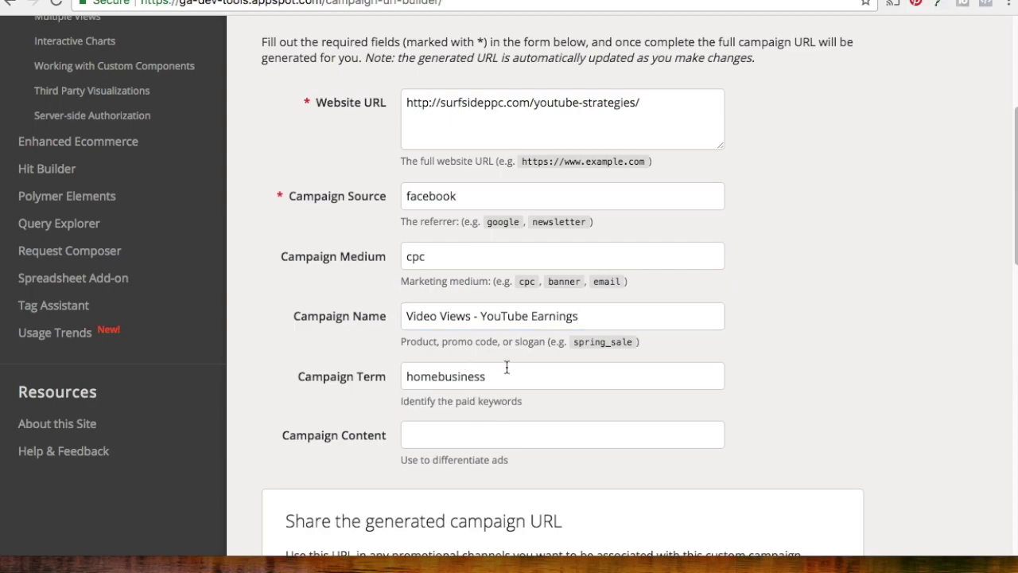
drag(507, 368, 384, 375)
click(739, 370)
scroll(811, 397, down, 3)
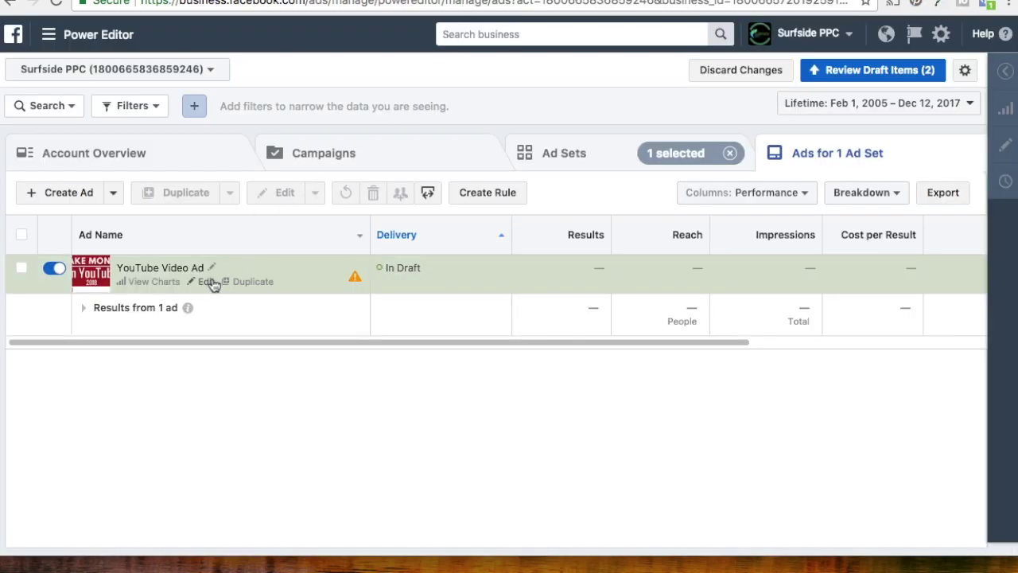
Replace the YouTube Video Ad's website URL with the generated utm_term=homebusiness URL, and confirm the draft ad set and ad
click(207, 283)
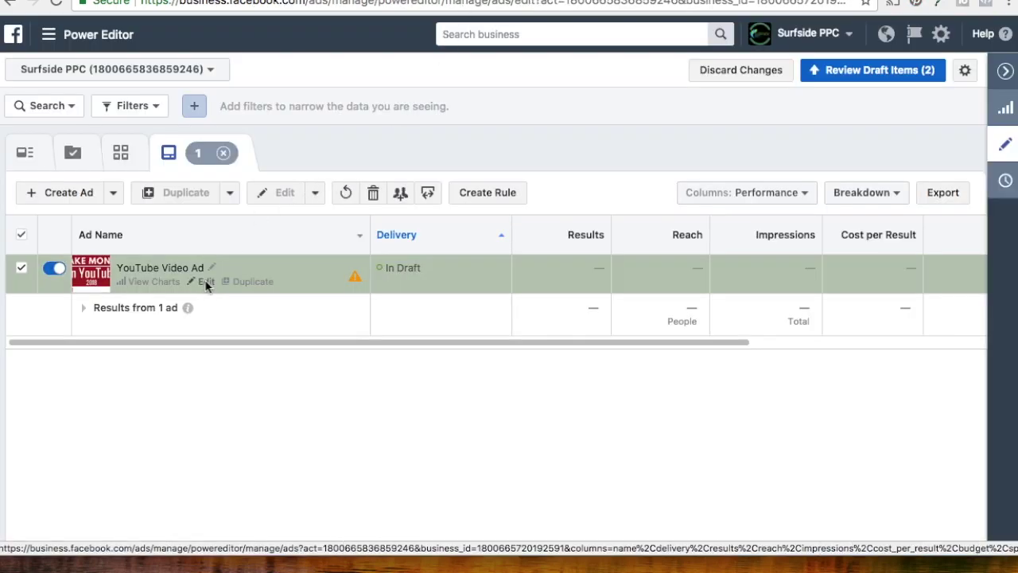
scroll(462, 278, down, 5)
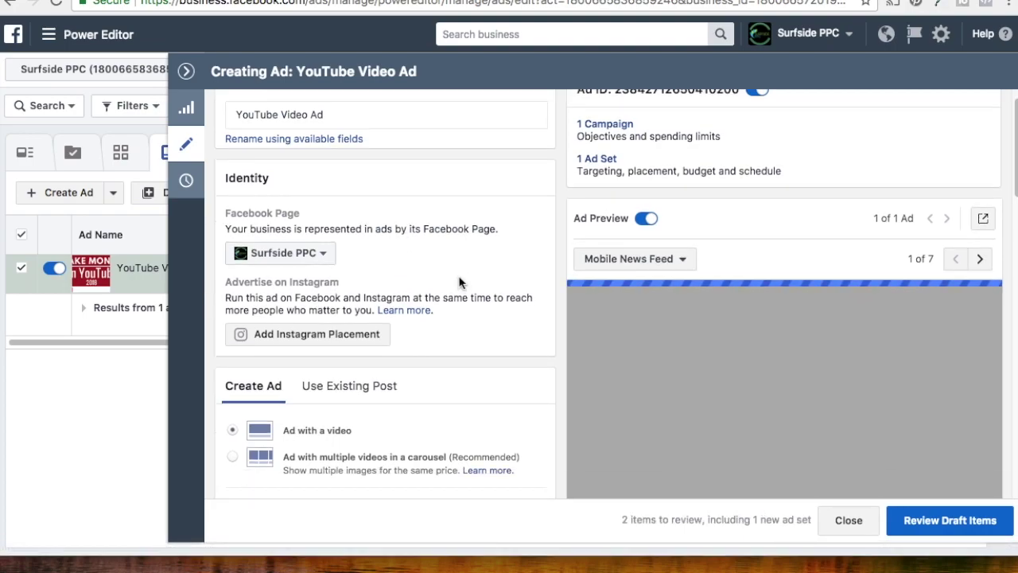
scroll(461, 277, down, 4)
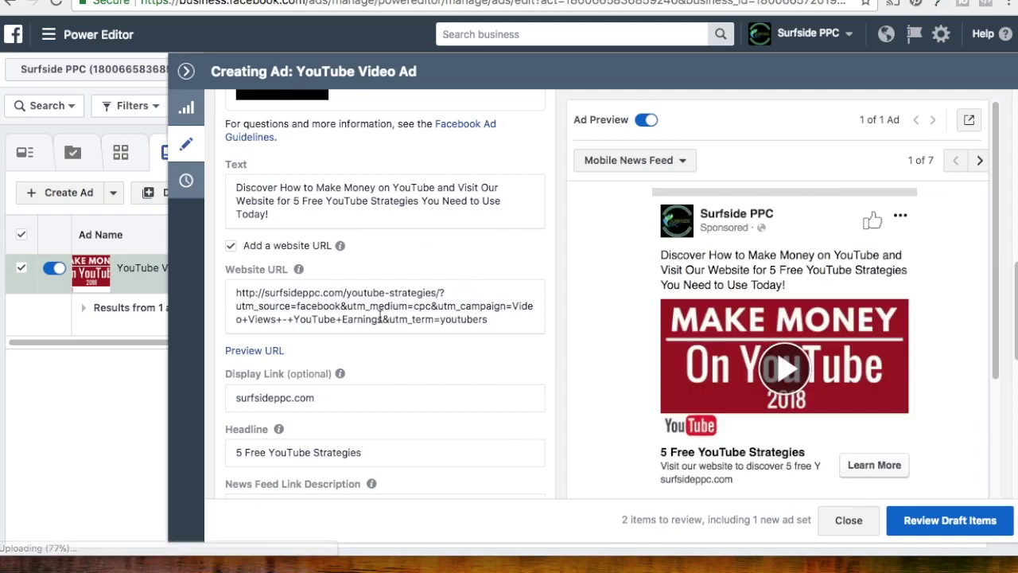
triple_click(390, 307)
text(http://surfsideppc.com/youtube-strategies/?utm_source=facebook&utm_medium=cpc&utm_campaign=Video%20Views%20-%20YouTube%20Earnings&utm_term=homebusiness)
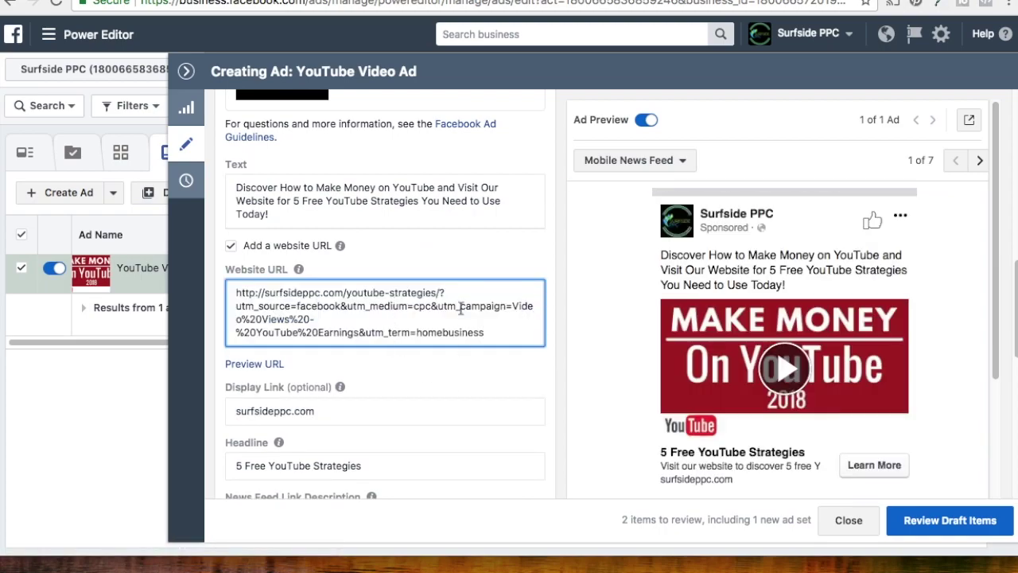
click(950, 520)
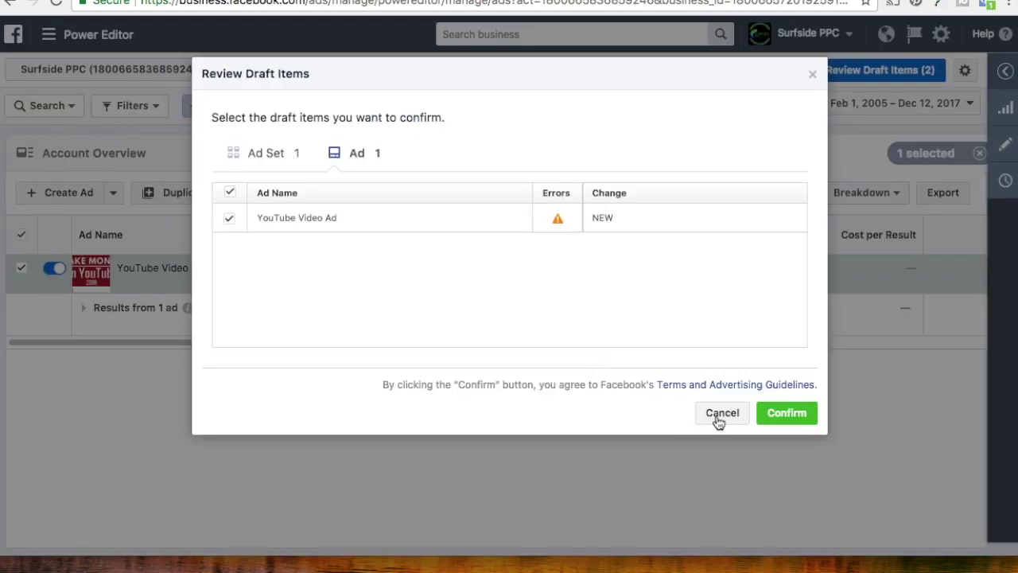
click(780, 422)
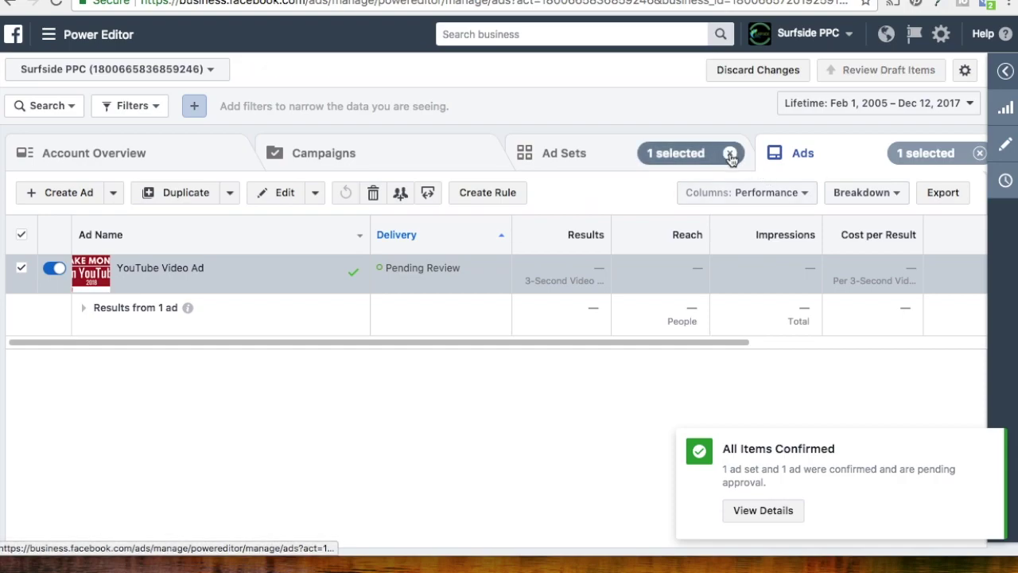
Clear the ad set selection and view the ad sets inside the Video Views - YouTube Earnings campaign
click(729, 154)
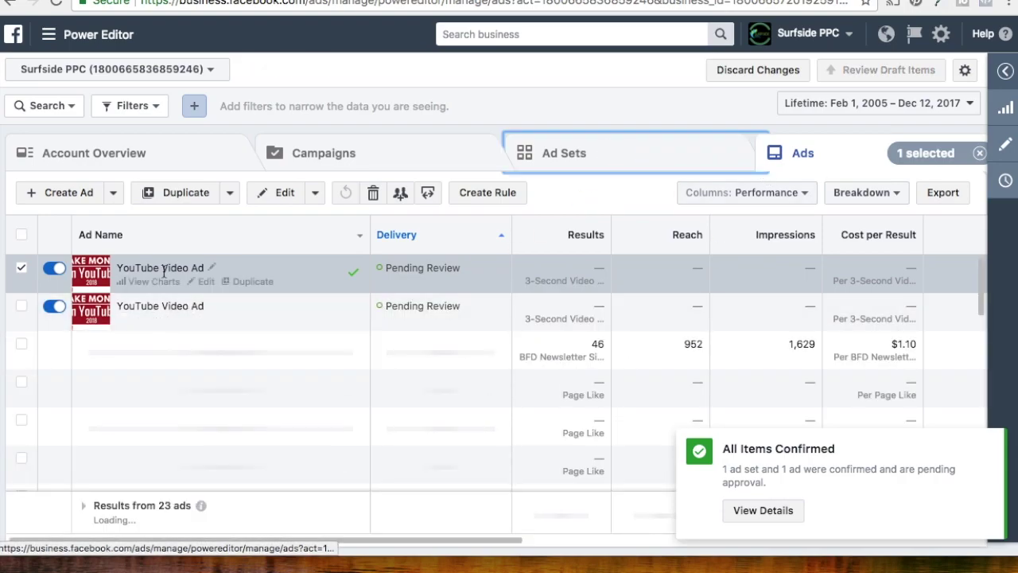
click(377, 152)
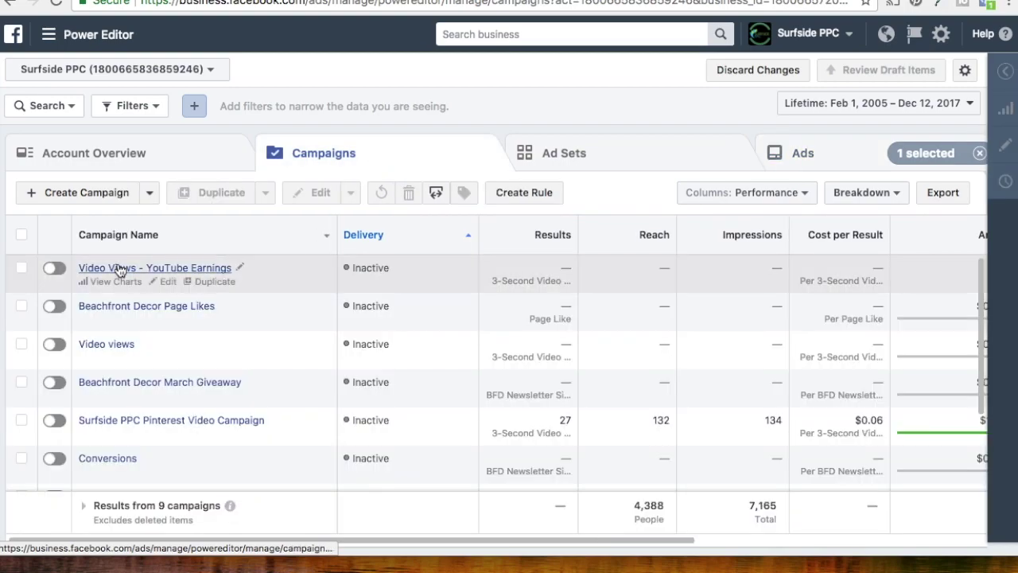
click(113, 271)
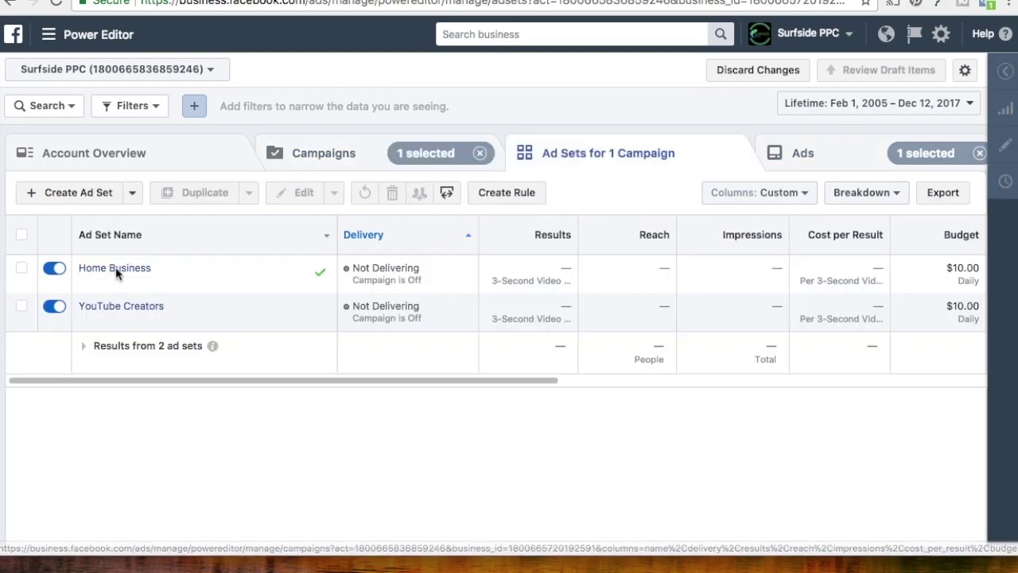
drag(411, 380, 342, 374)
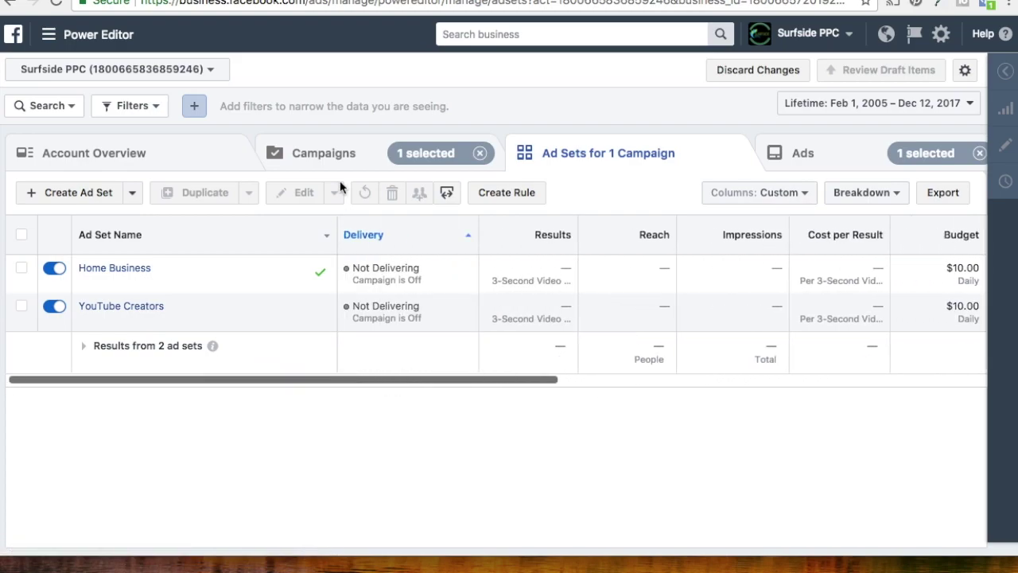
Turn on the Video Views - YouTube Earnings campaign and confirm its draft status change after checking its ad sets and ads
click(350, 152)
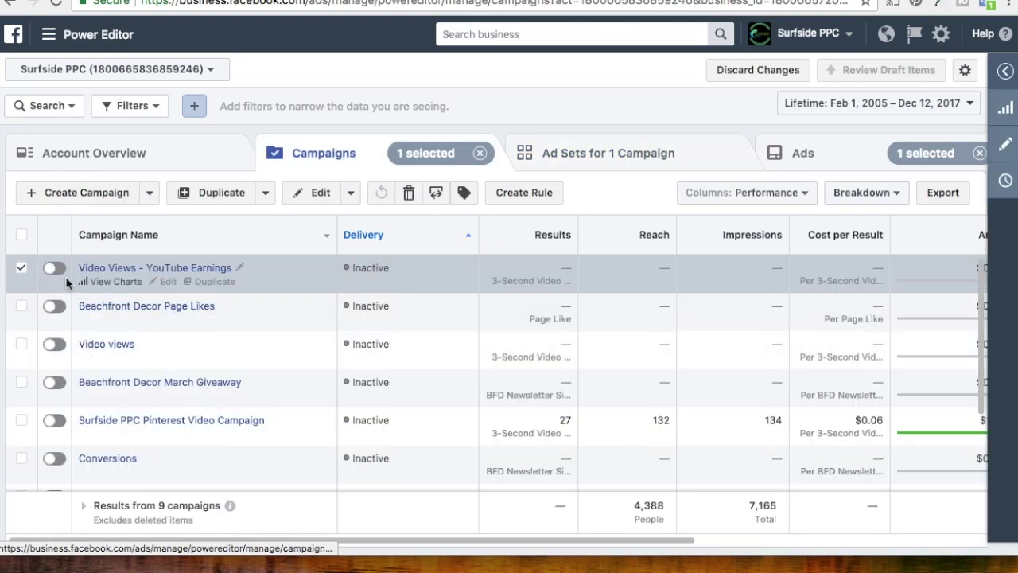
click(627, 154)
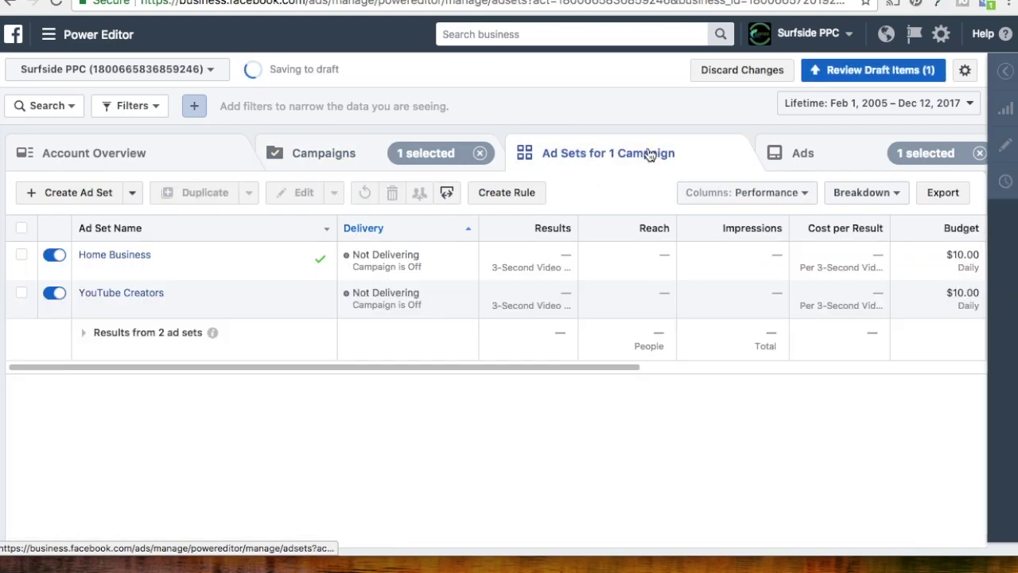
click(806, 154)
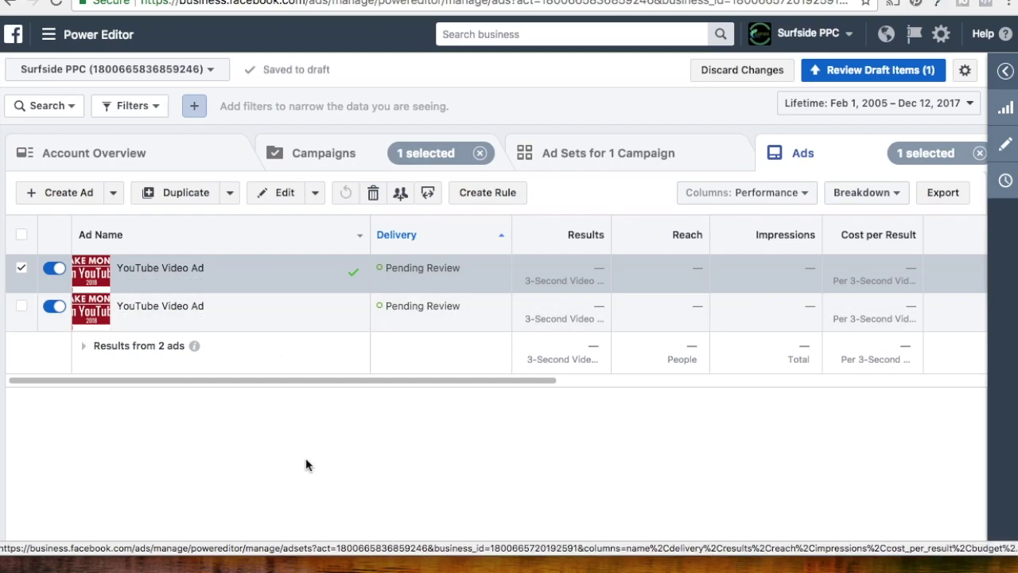
click(604, 155)
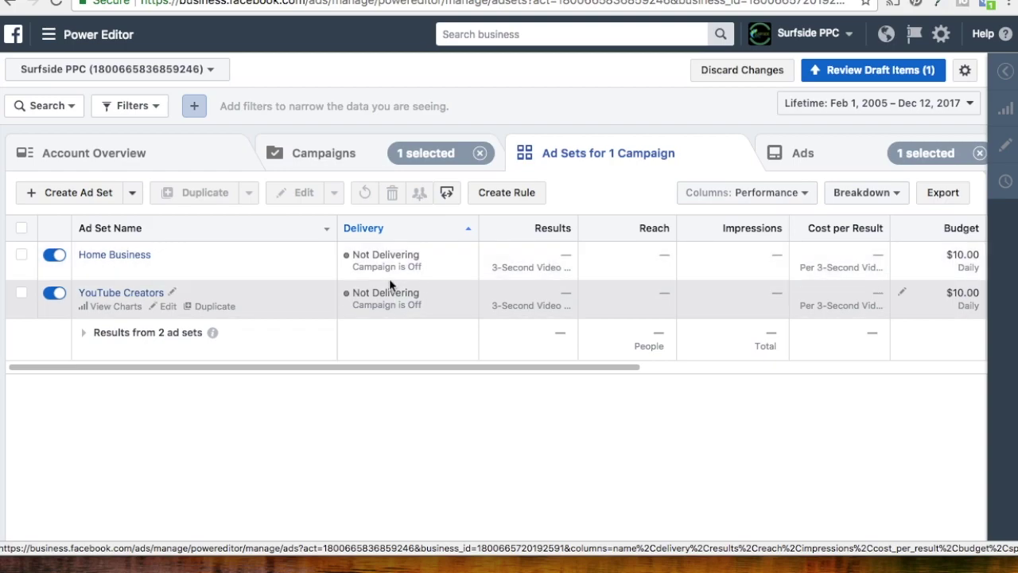
click(825, 69)
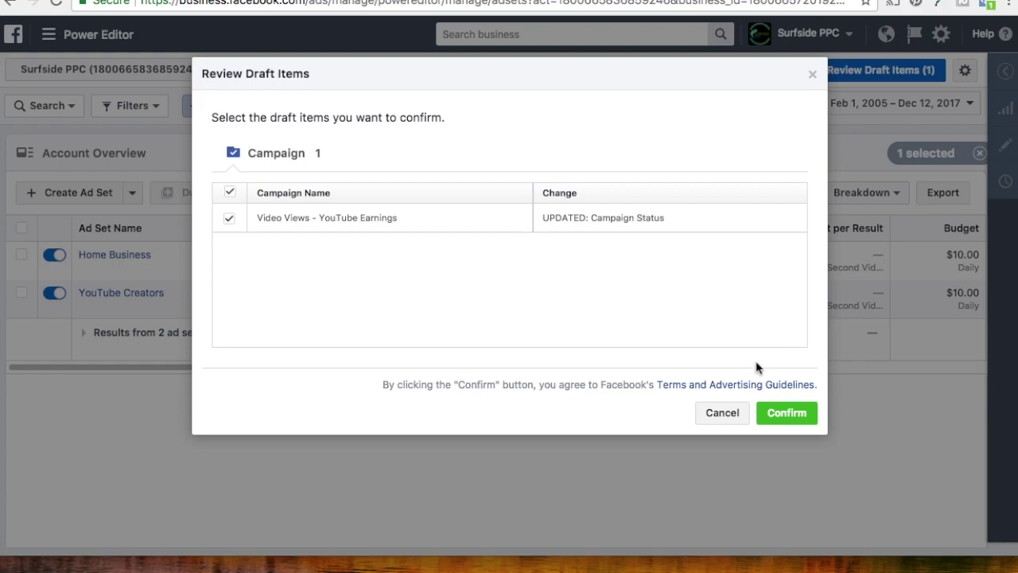
click(780, 421)
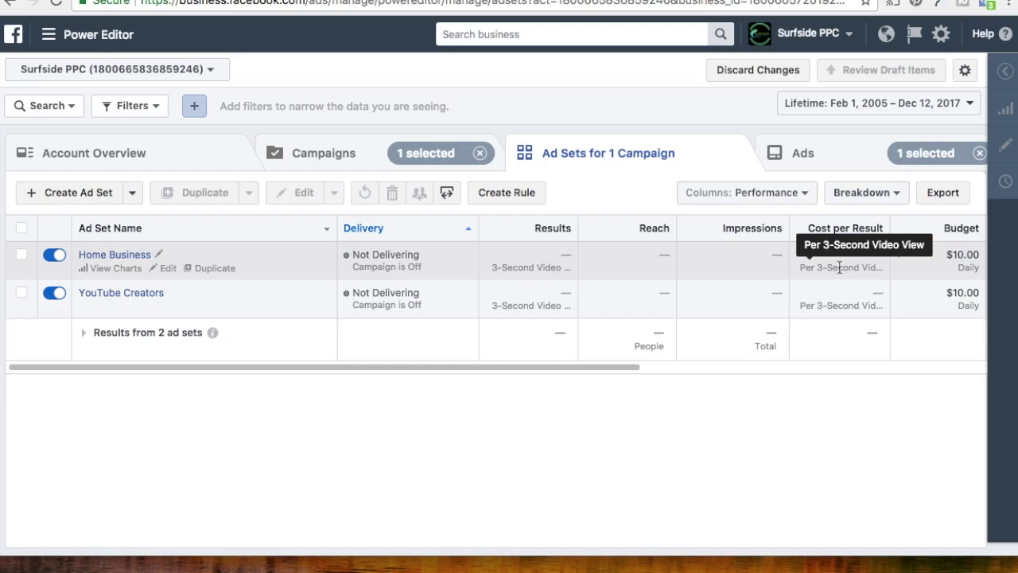
Switch to the Surfside PPC website's sign-up page for the 5 free YouTube strategies
click(576, 3)
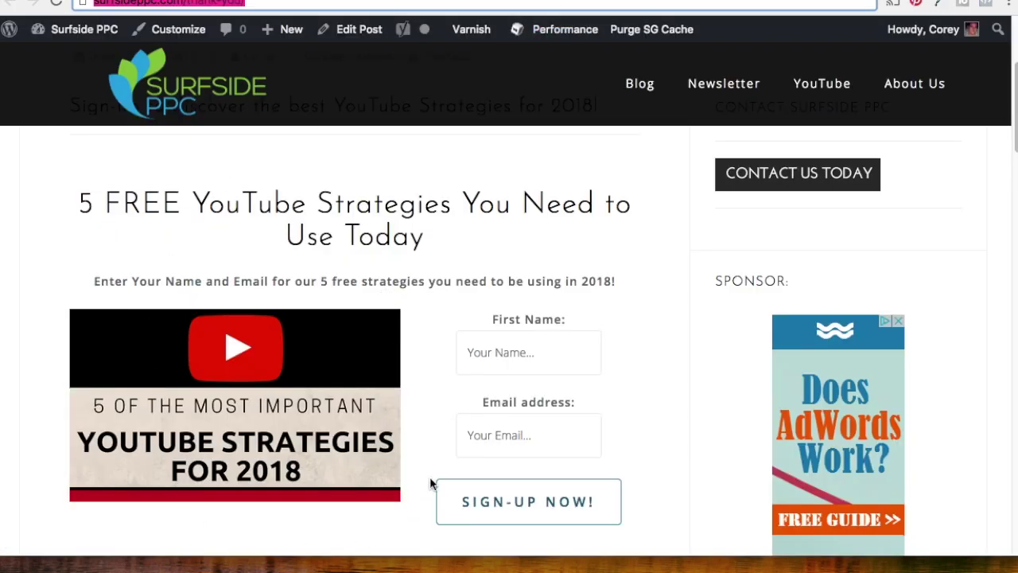